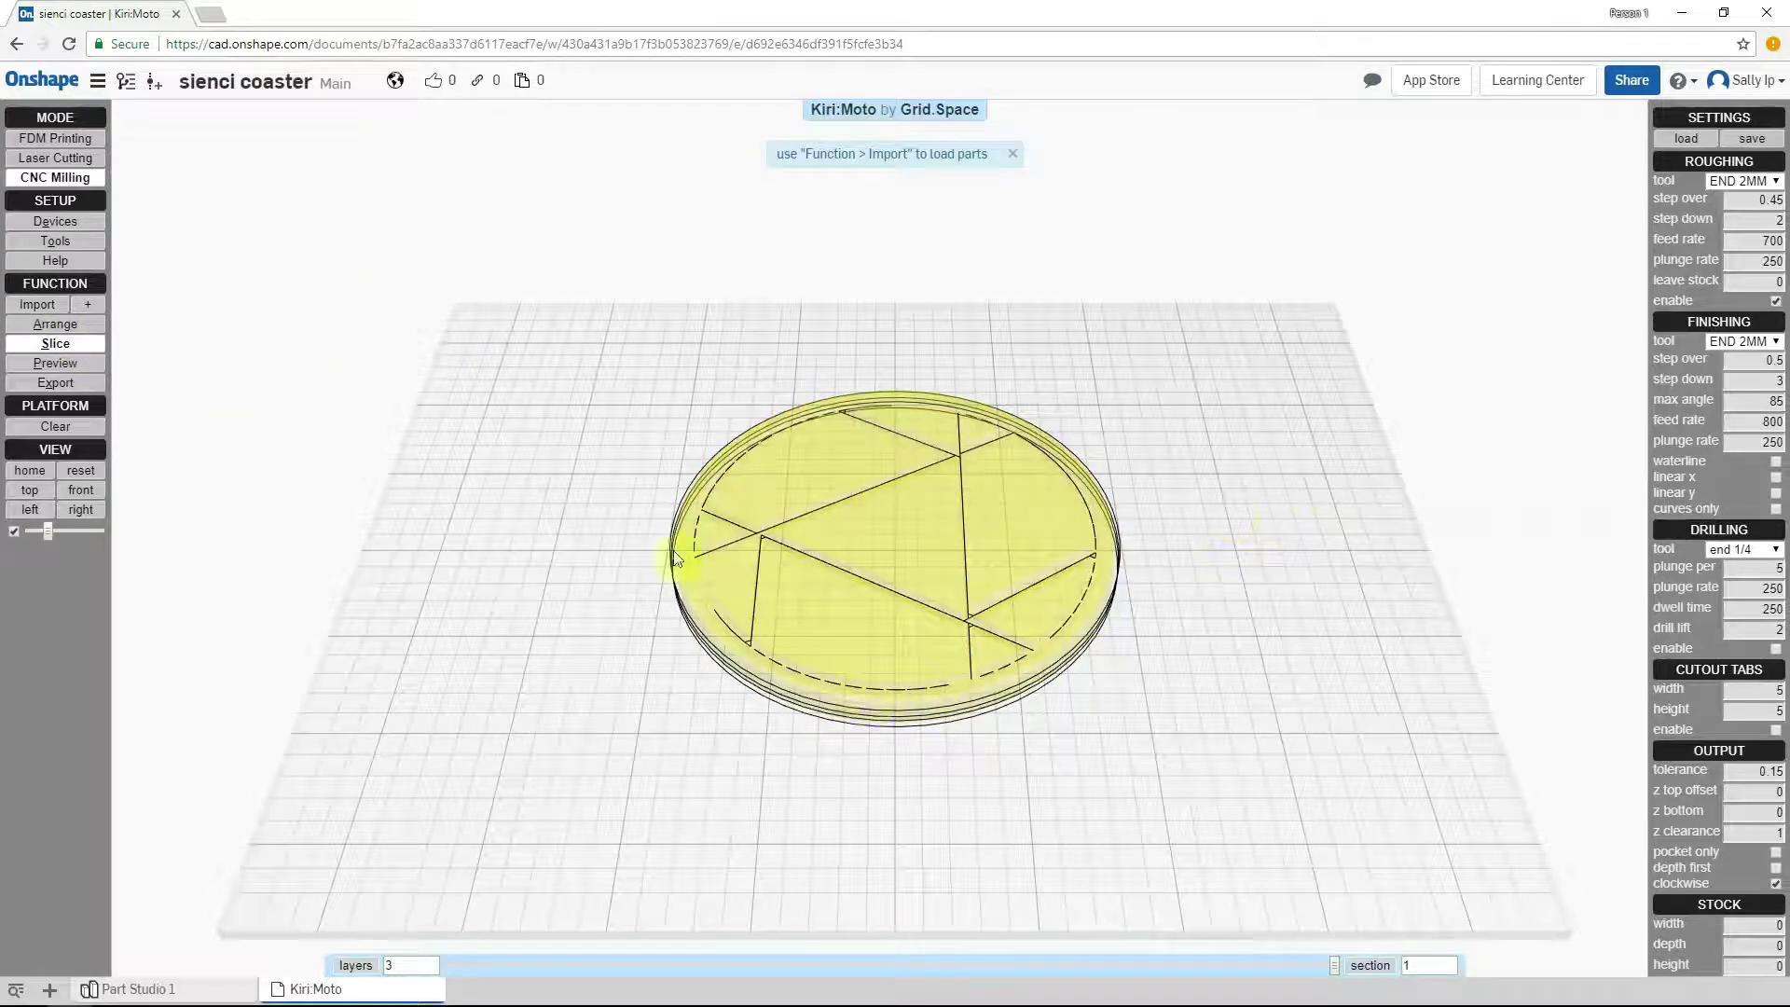
Preview the coaster toolpaths, reset the view to home, and switch to Part Studio 1
{"action": "scroll", "coordinate": [902, 718], "scroll_direction": "up", "scroll_amount": 5}
{"action": "left_click", "coordinate": [58, 363]}
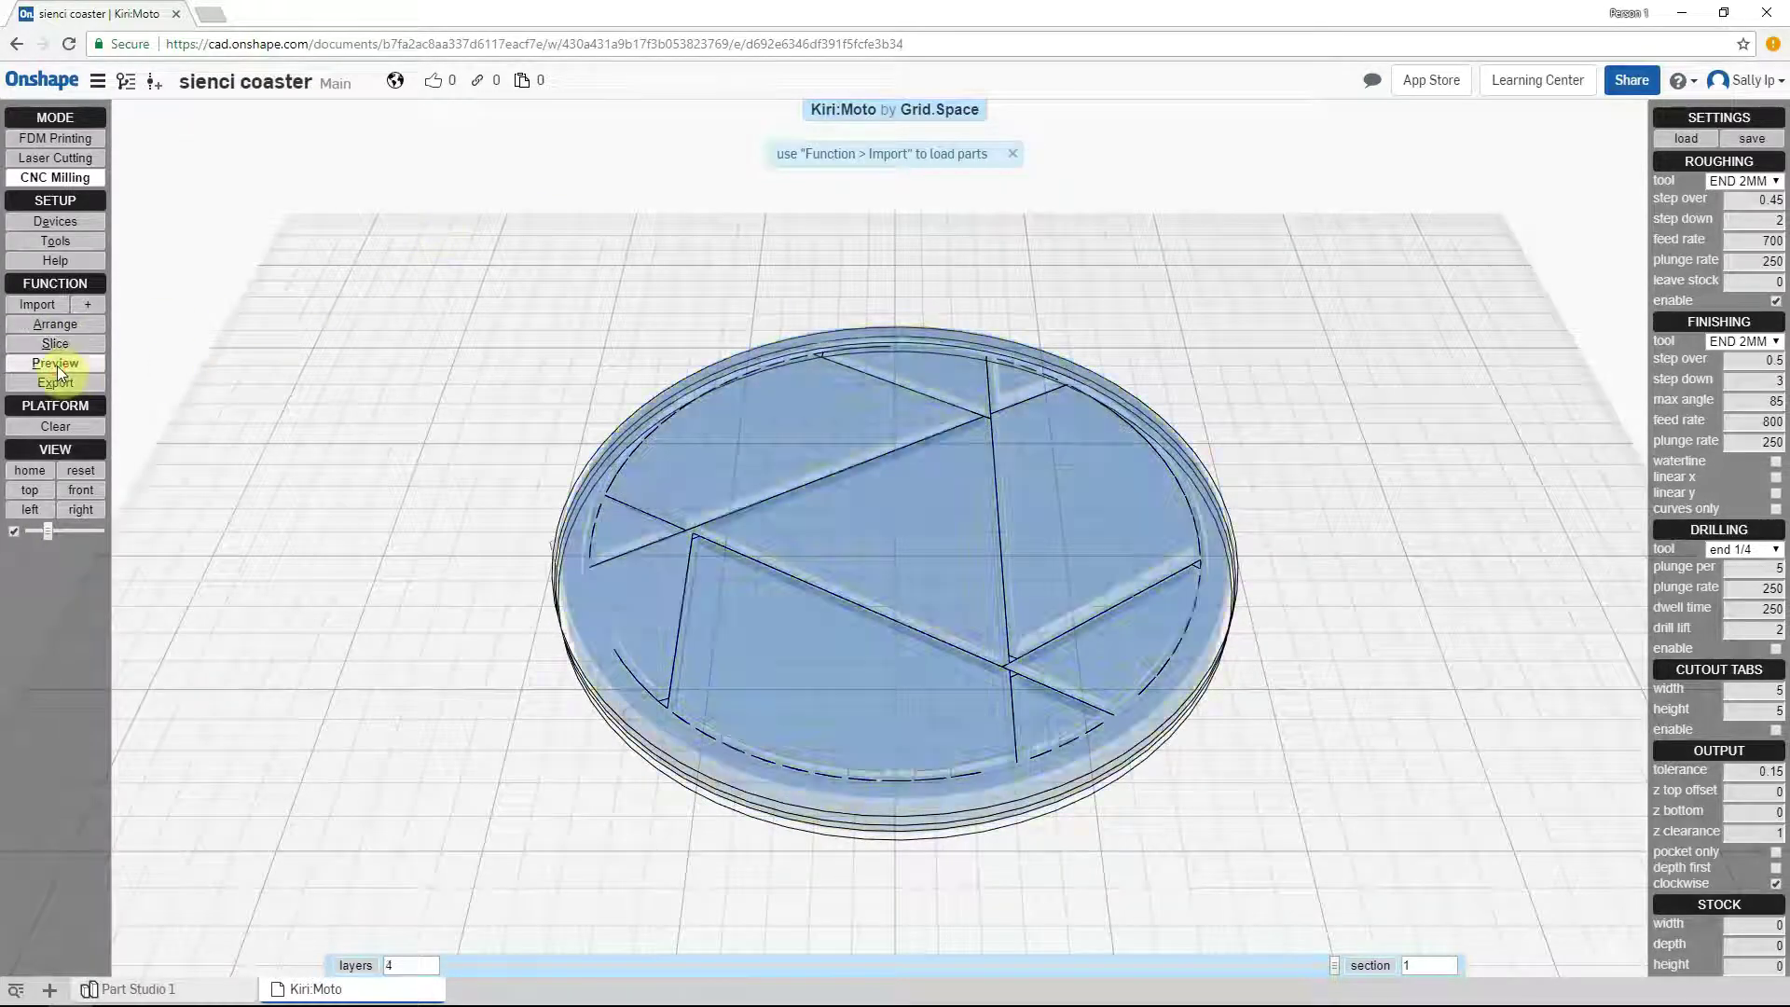
{"action": "scroll", "coordinate": [1181, 870], "scroll_direction": "down", "scroll_amount": 3}
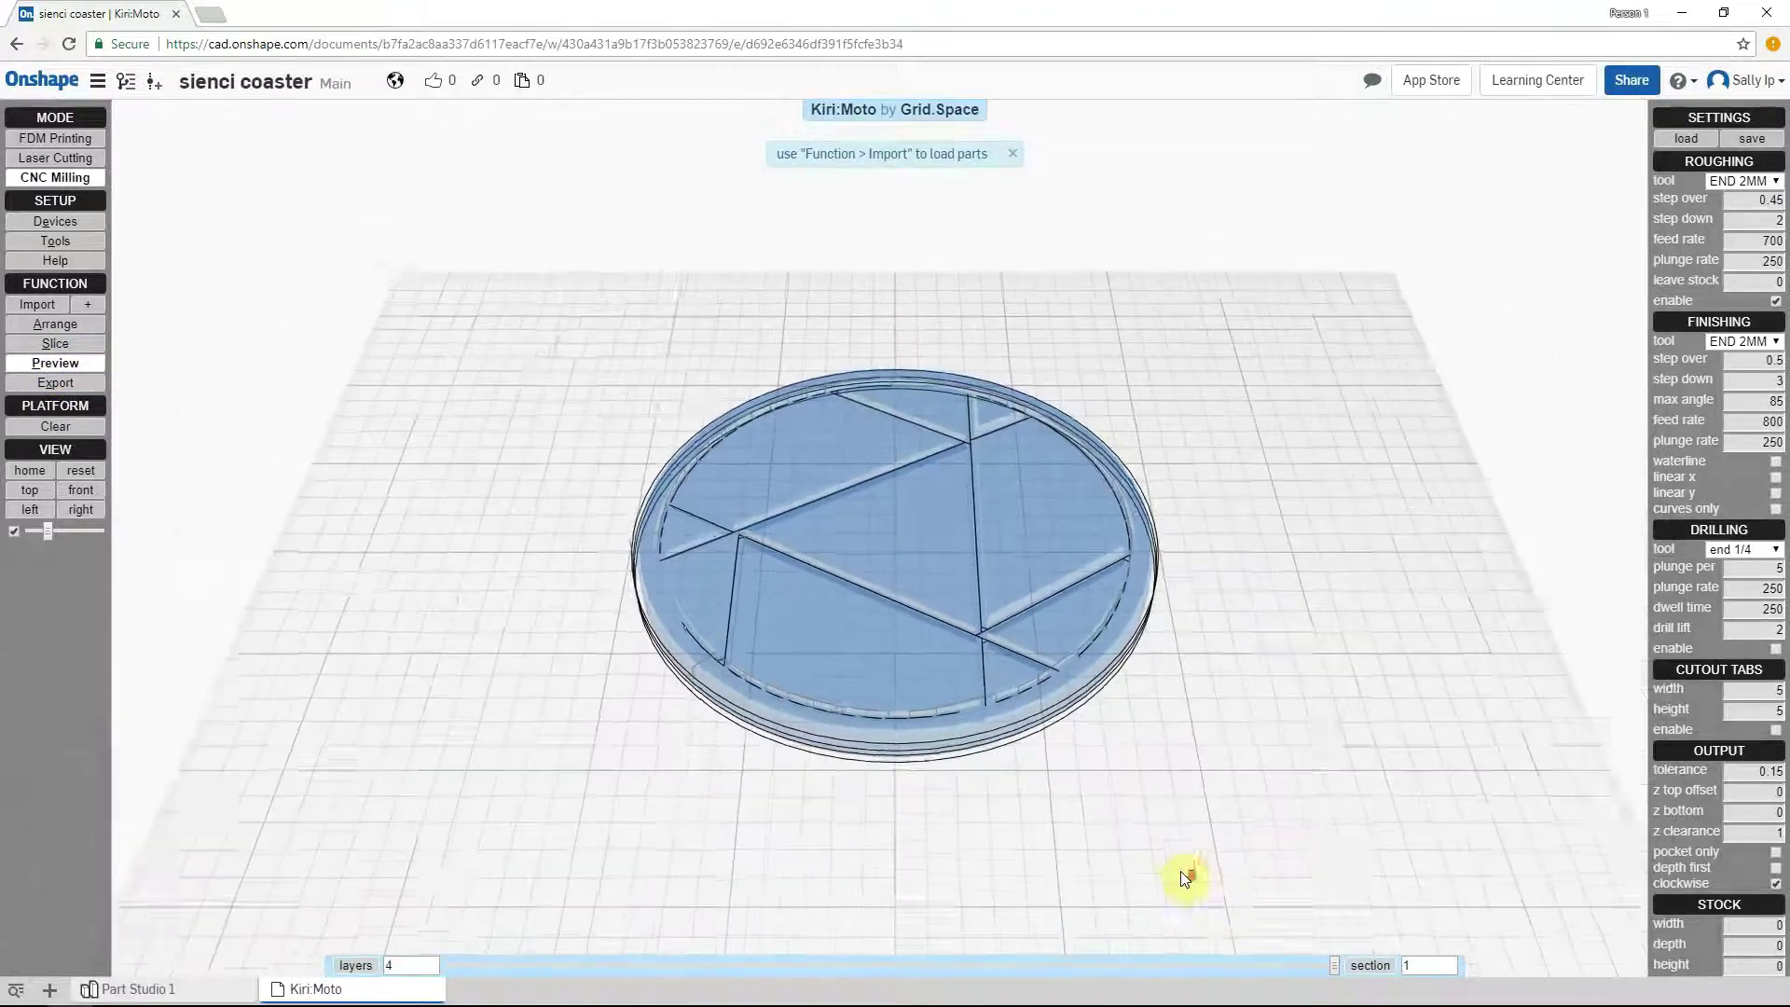
{"action": "left_click", "coordinate": [75, 471]}
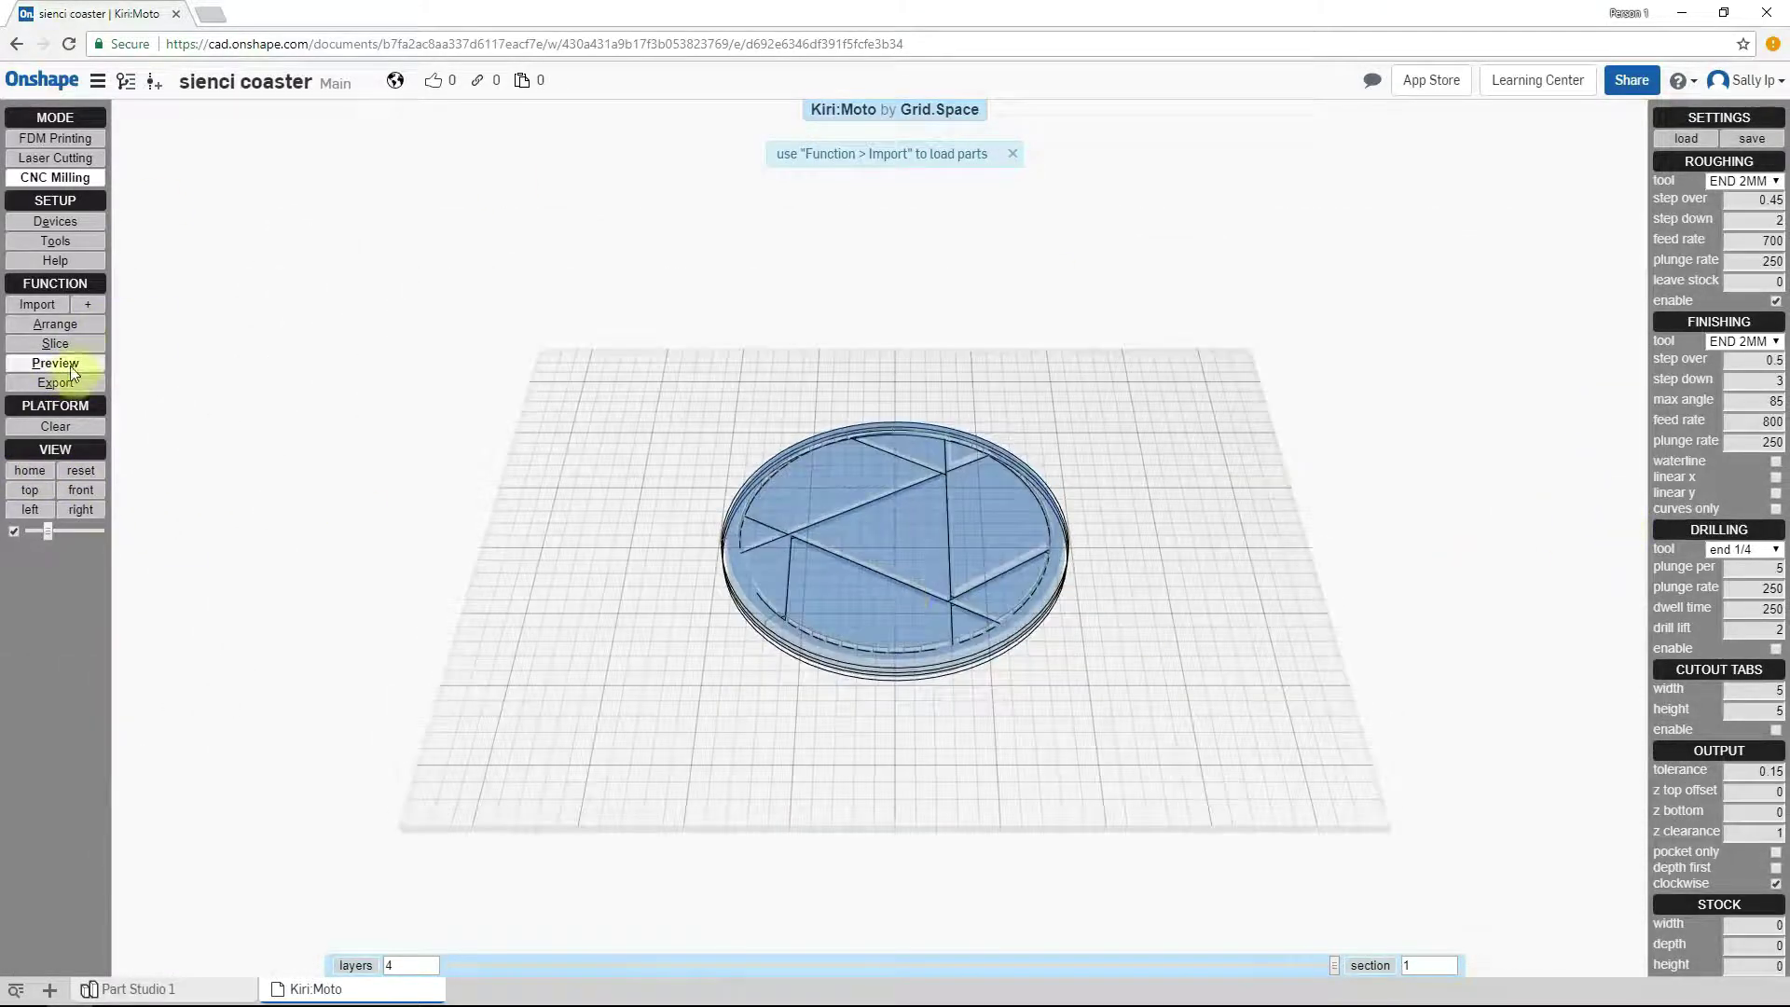
{"action": "mouse_move", "coordinate": [136, 988]}
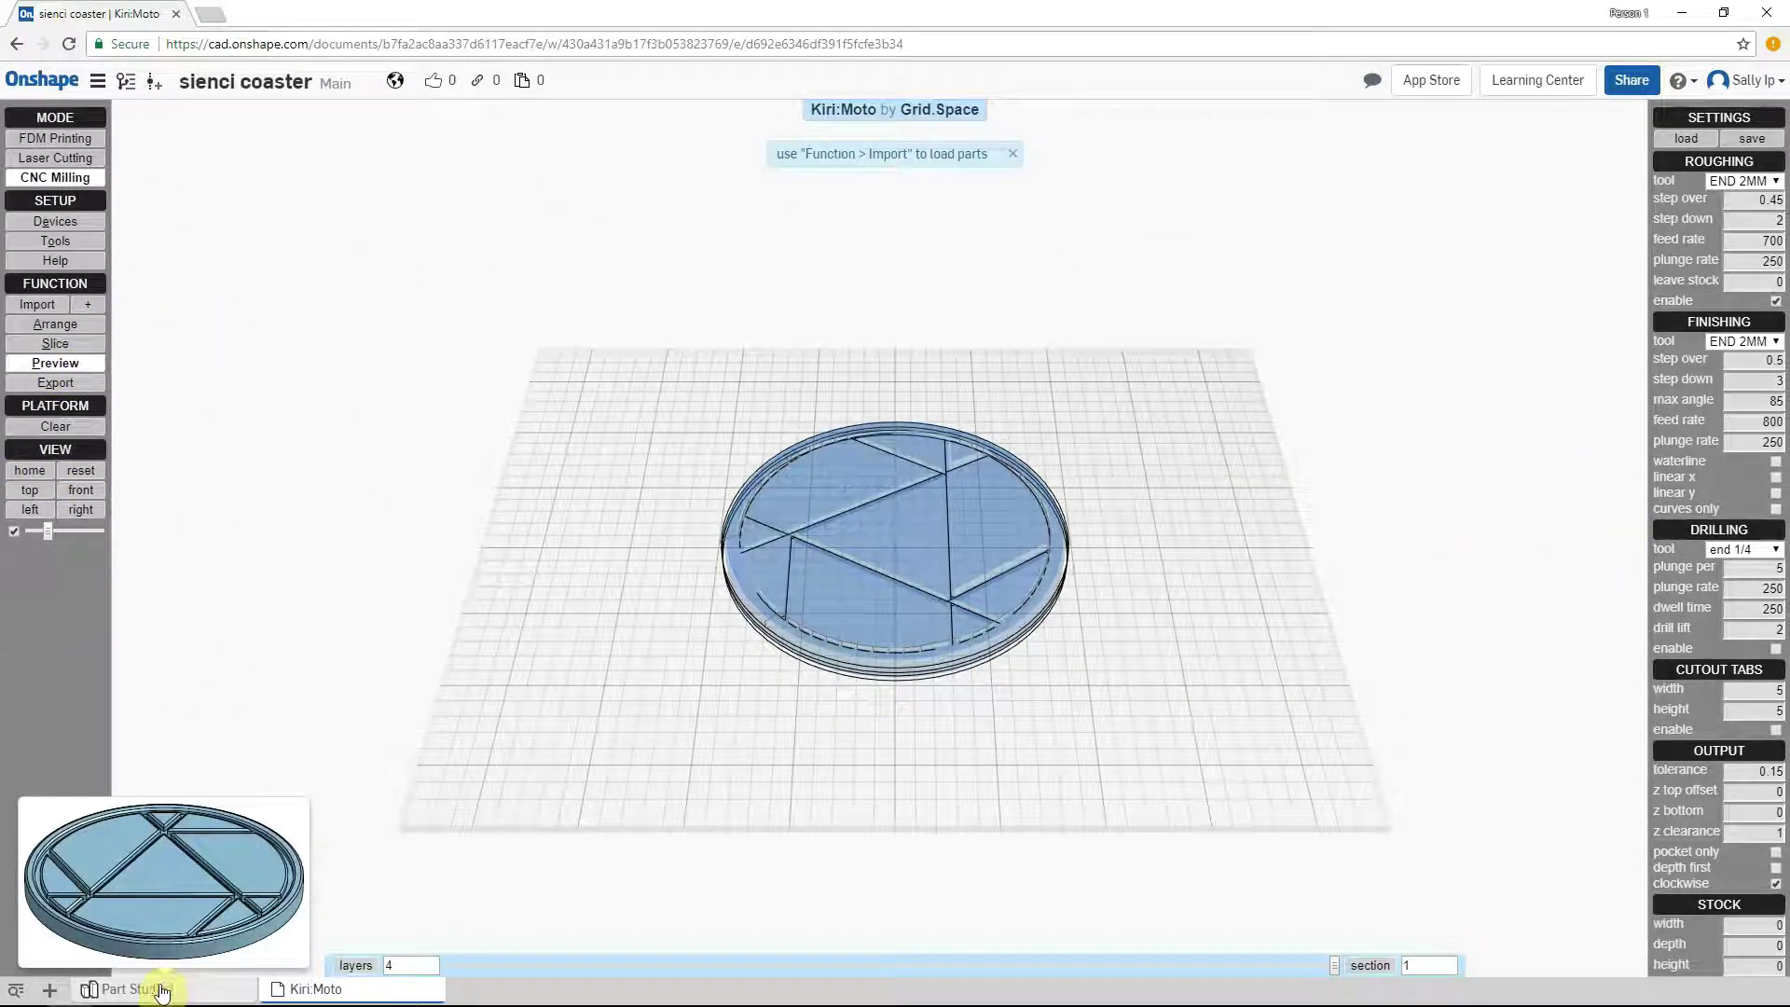
{"action": "left_click", "coordinate": [160, 990]}
Start a sketch on the Top plane and draw a circle centred on the origin
{"action": "scroll", "coordinate": [1110, 479], "scroll_direction": "up", "scroll_amount": 5}
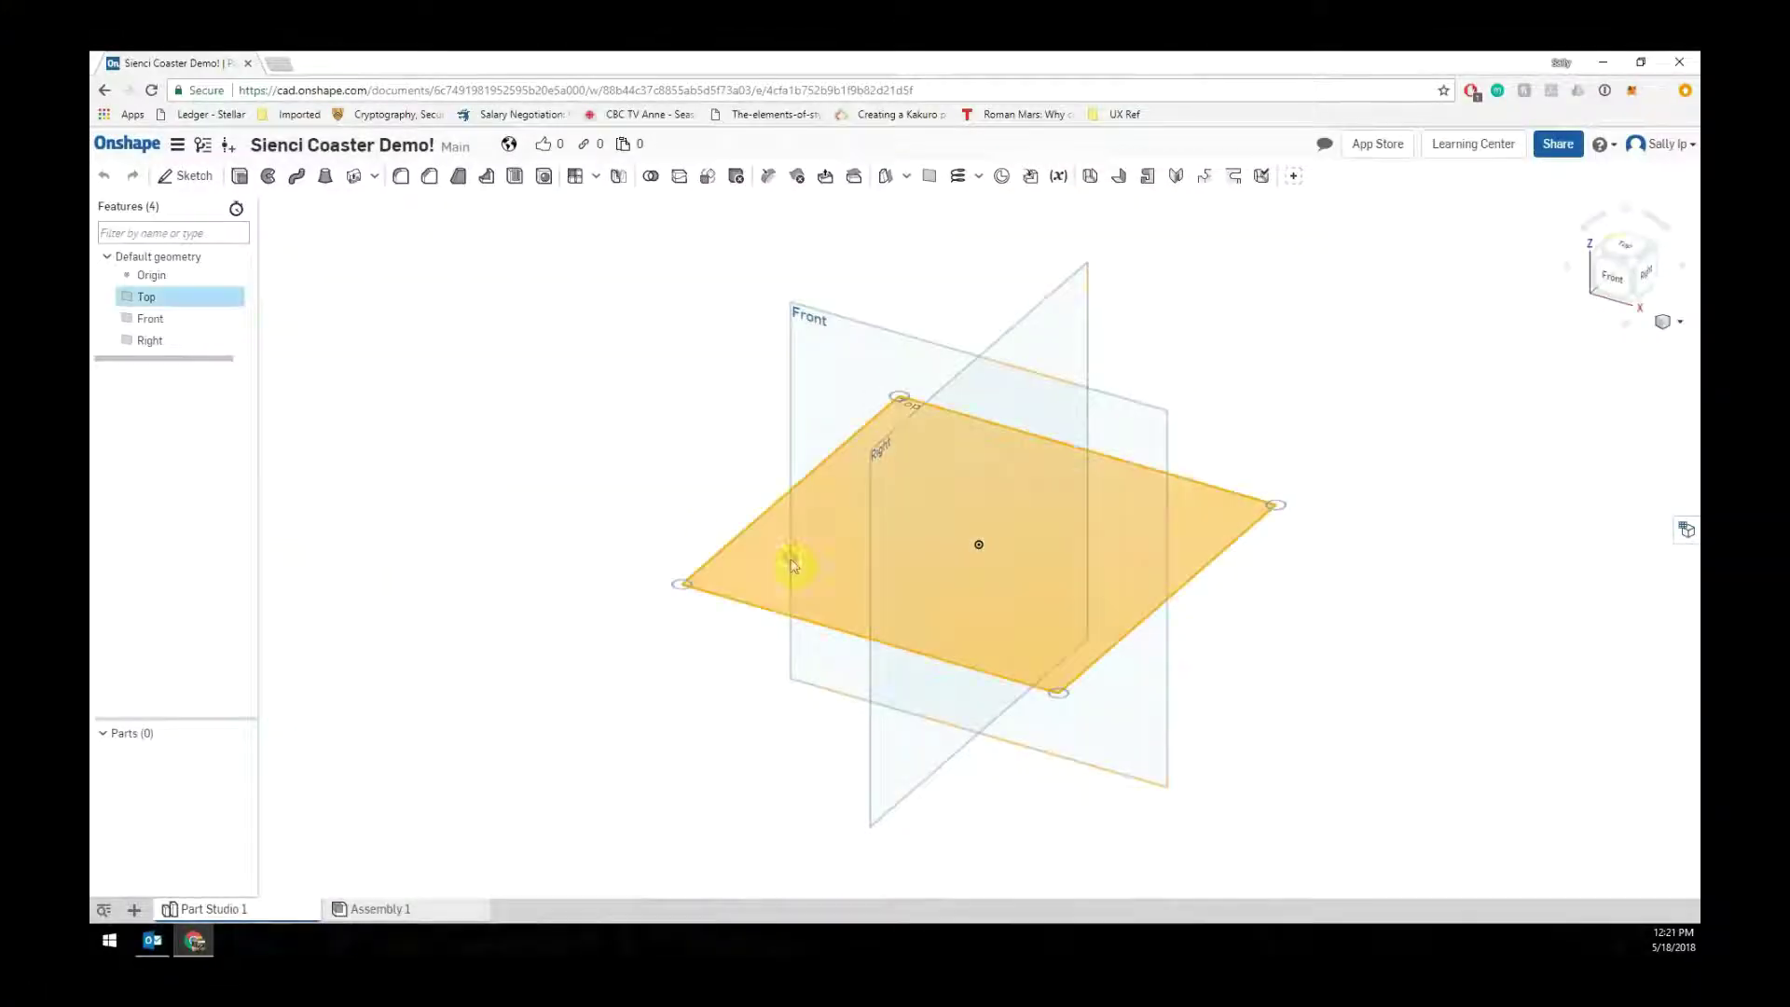
{"action": "left_click", "coordinate": [1622, 252]}
{"action": "left_click", "coordinate": [185, 175]}
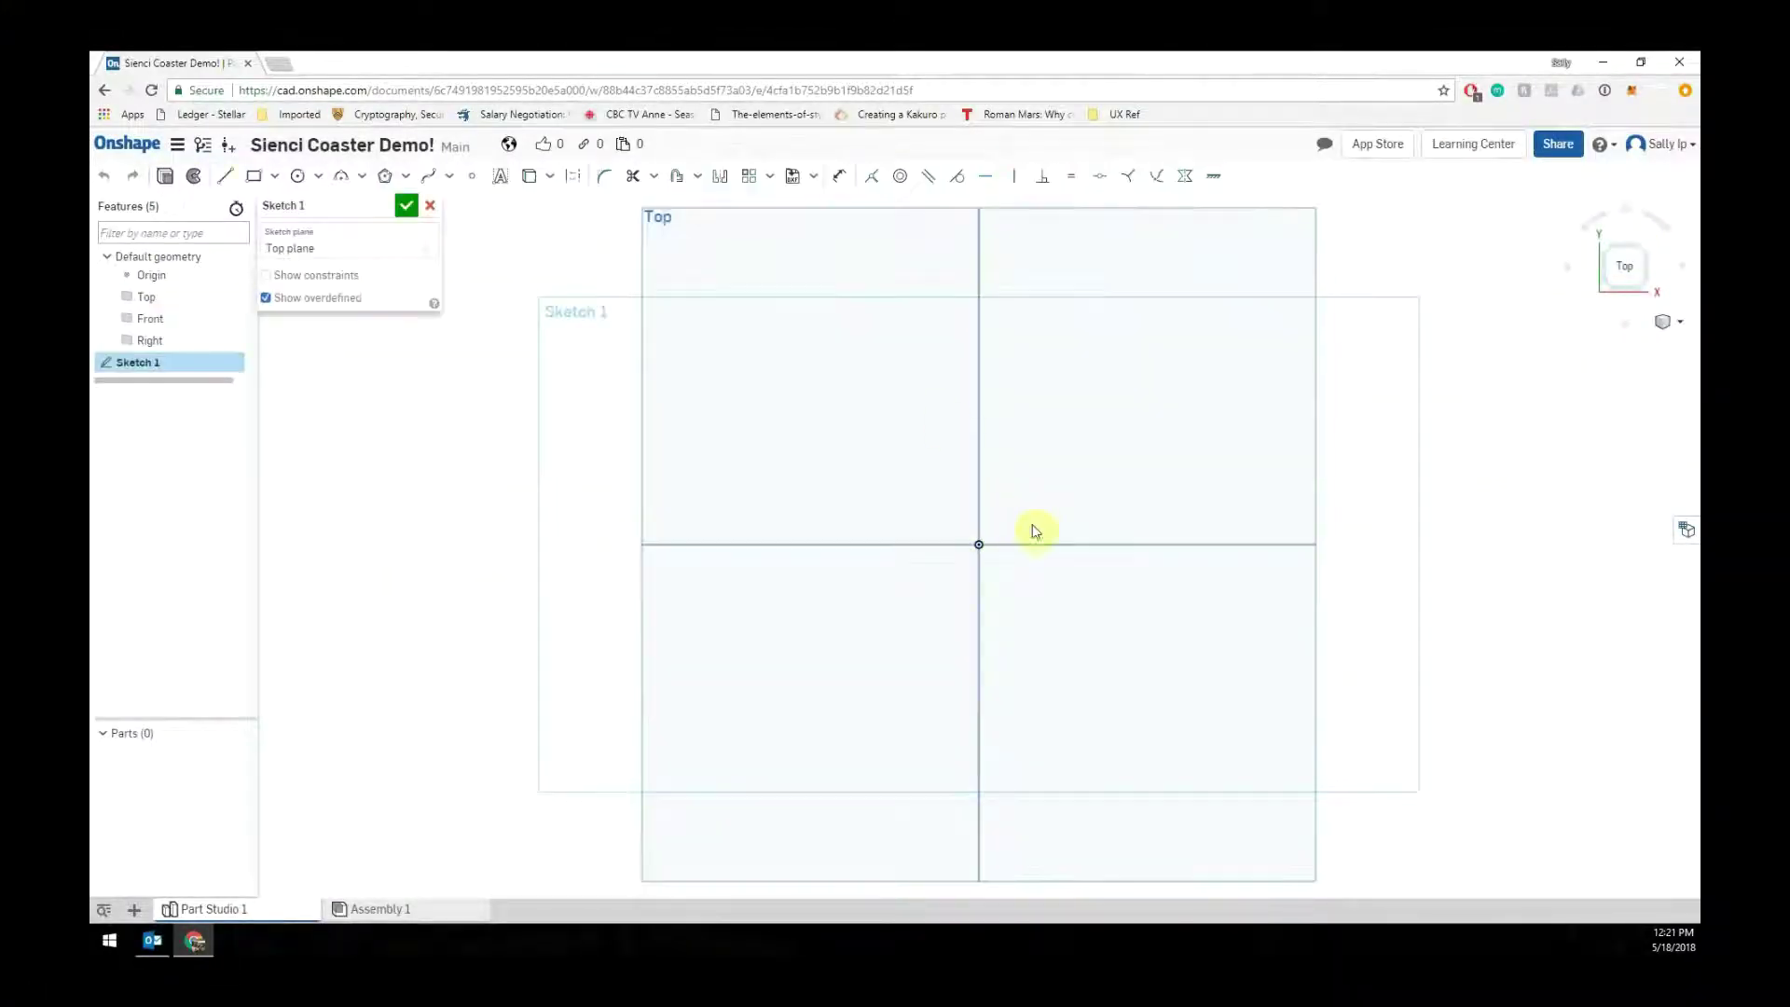
{"action": "left_click", "coordinate": [317, 176]}
{"action": "left_click", "coordinate": [350, 203]}
{"action": "left_click", "coordinate": [978, 543]}
Add a diameter dimension to the circle
{"action": "left_click", "coordinate": [1268, 543]}
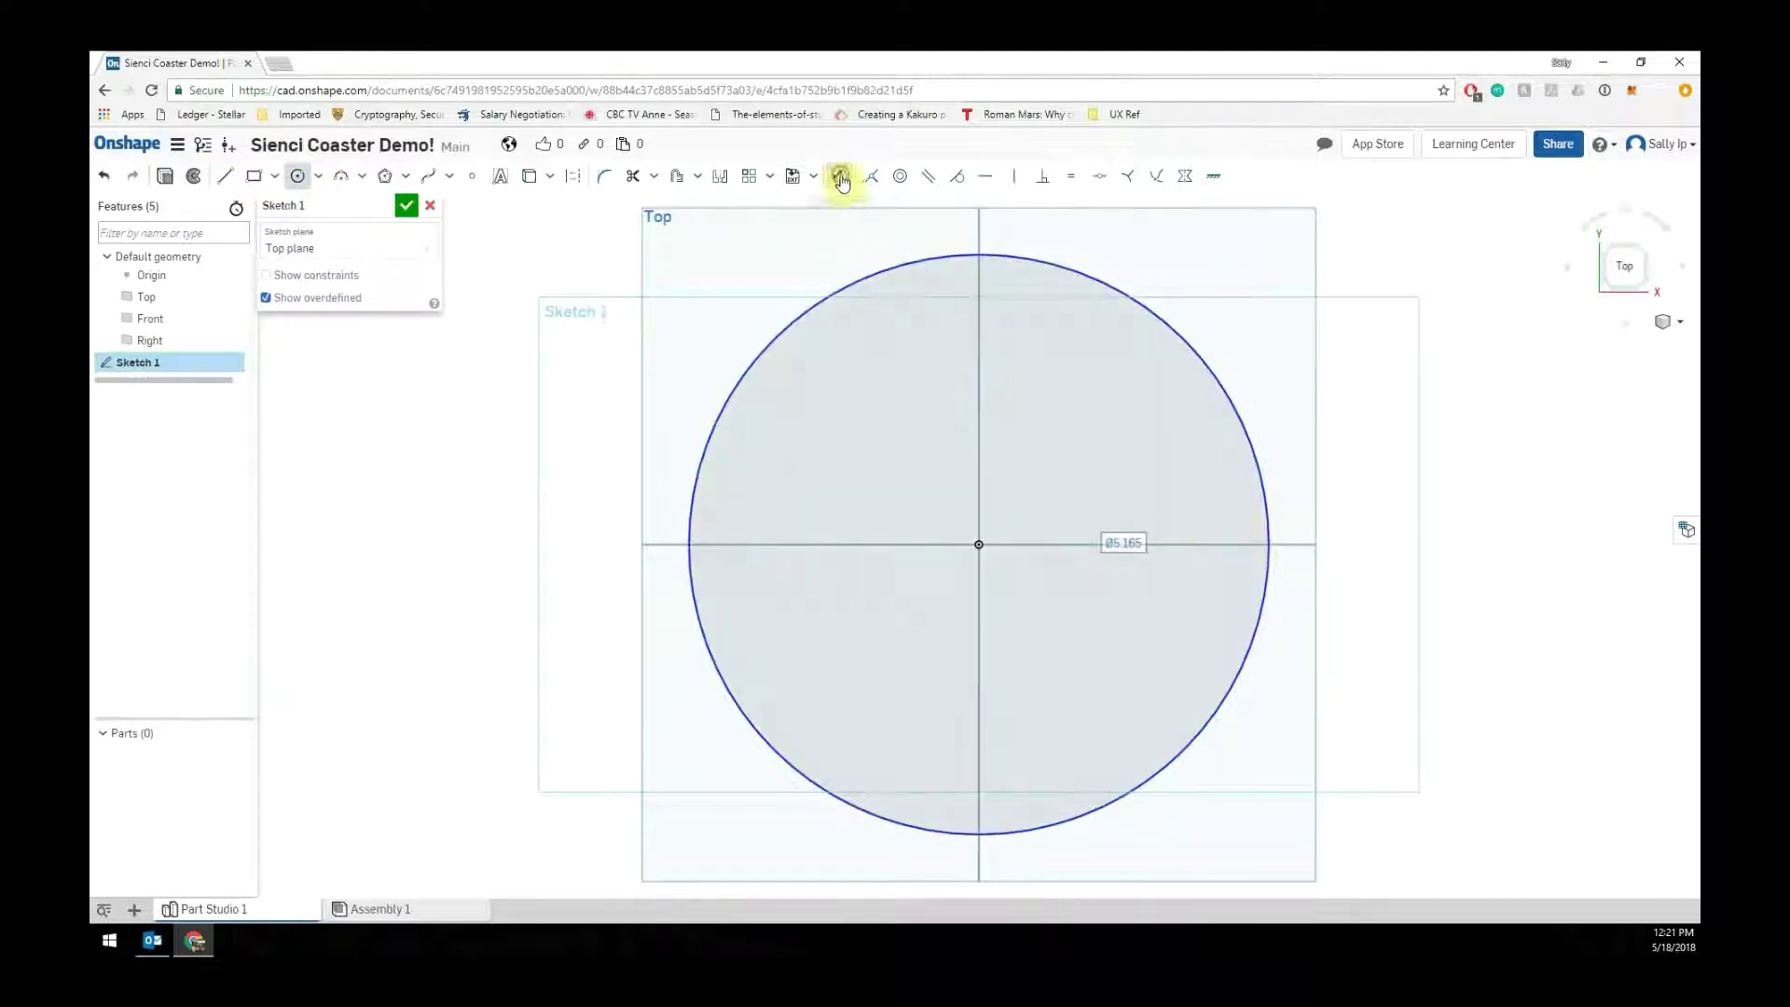
{"action": "left_click", "coordinate": [840, 179]}
{"action": "left_click", "coordinate": [1211, 380]}
{"action": "left_click", "coordinate": [1384, 476]}
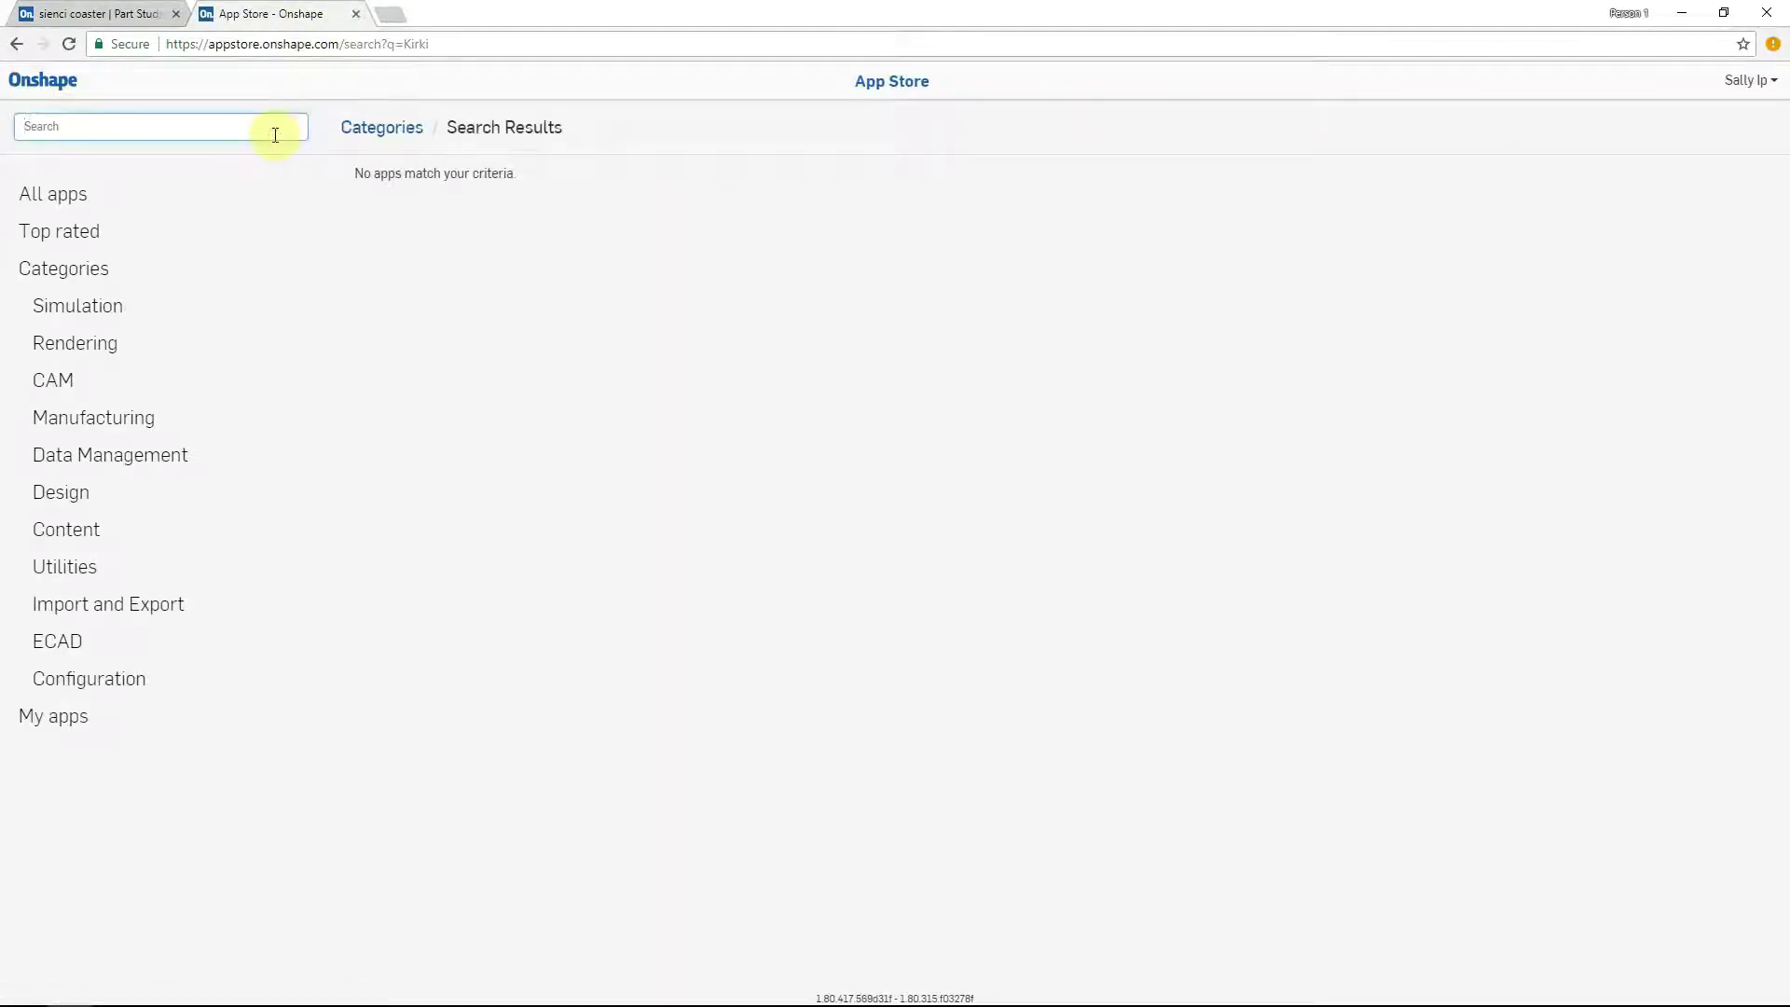
Search the App Store for 'Kiri', open the Kiri:Moto page, then close the store
{"action": "type", "text": "Kiri"}
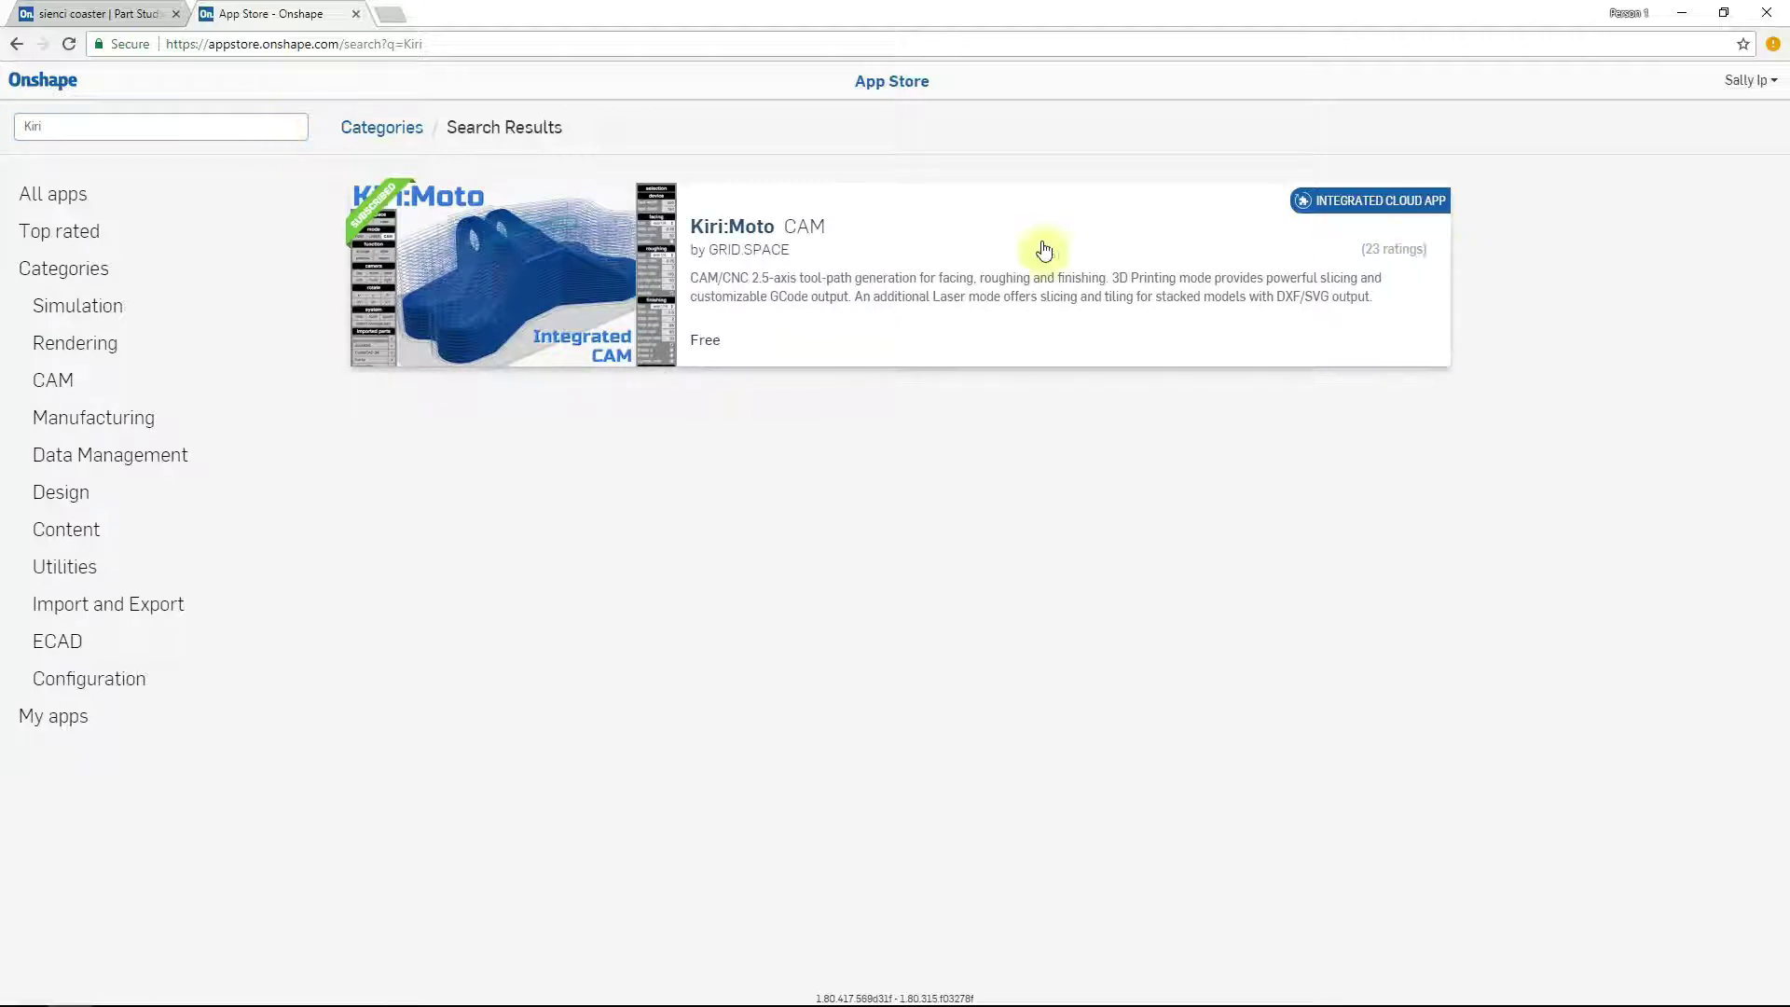
{"action": "left_click", "coordinate": [920, 260]}
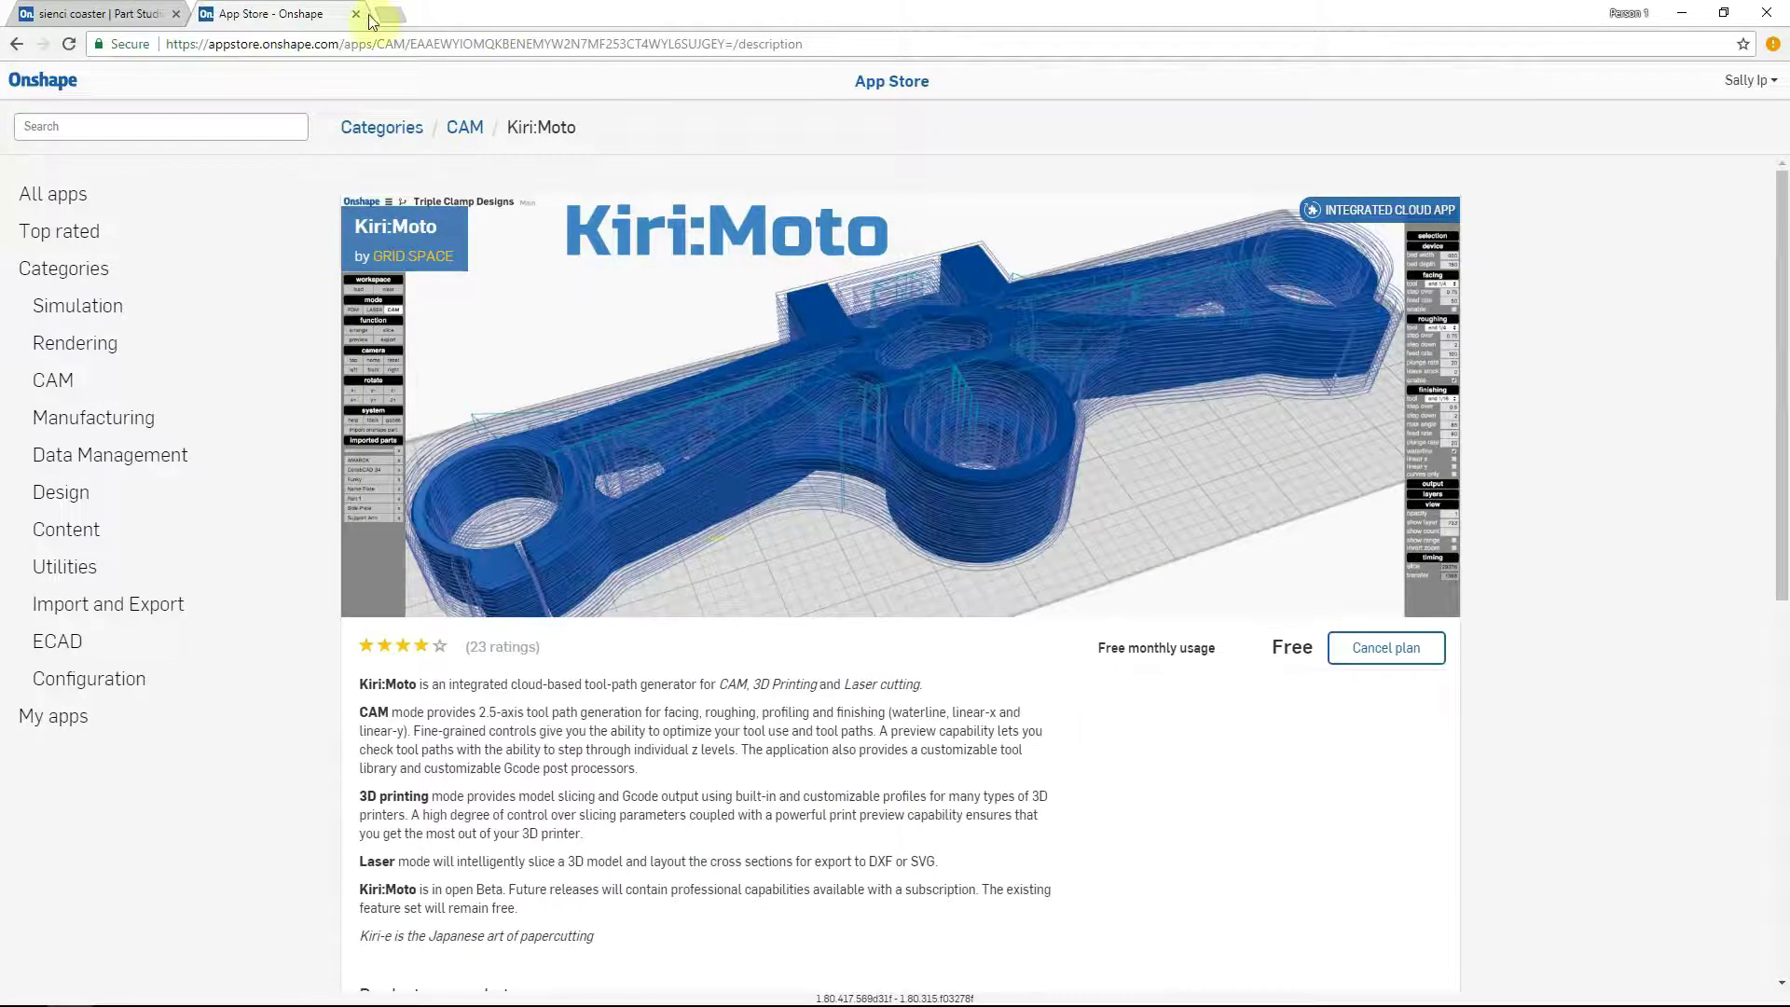
{"action": "left_click", "coordinate": [356, 13]}
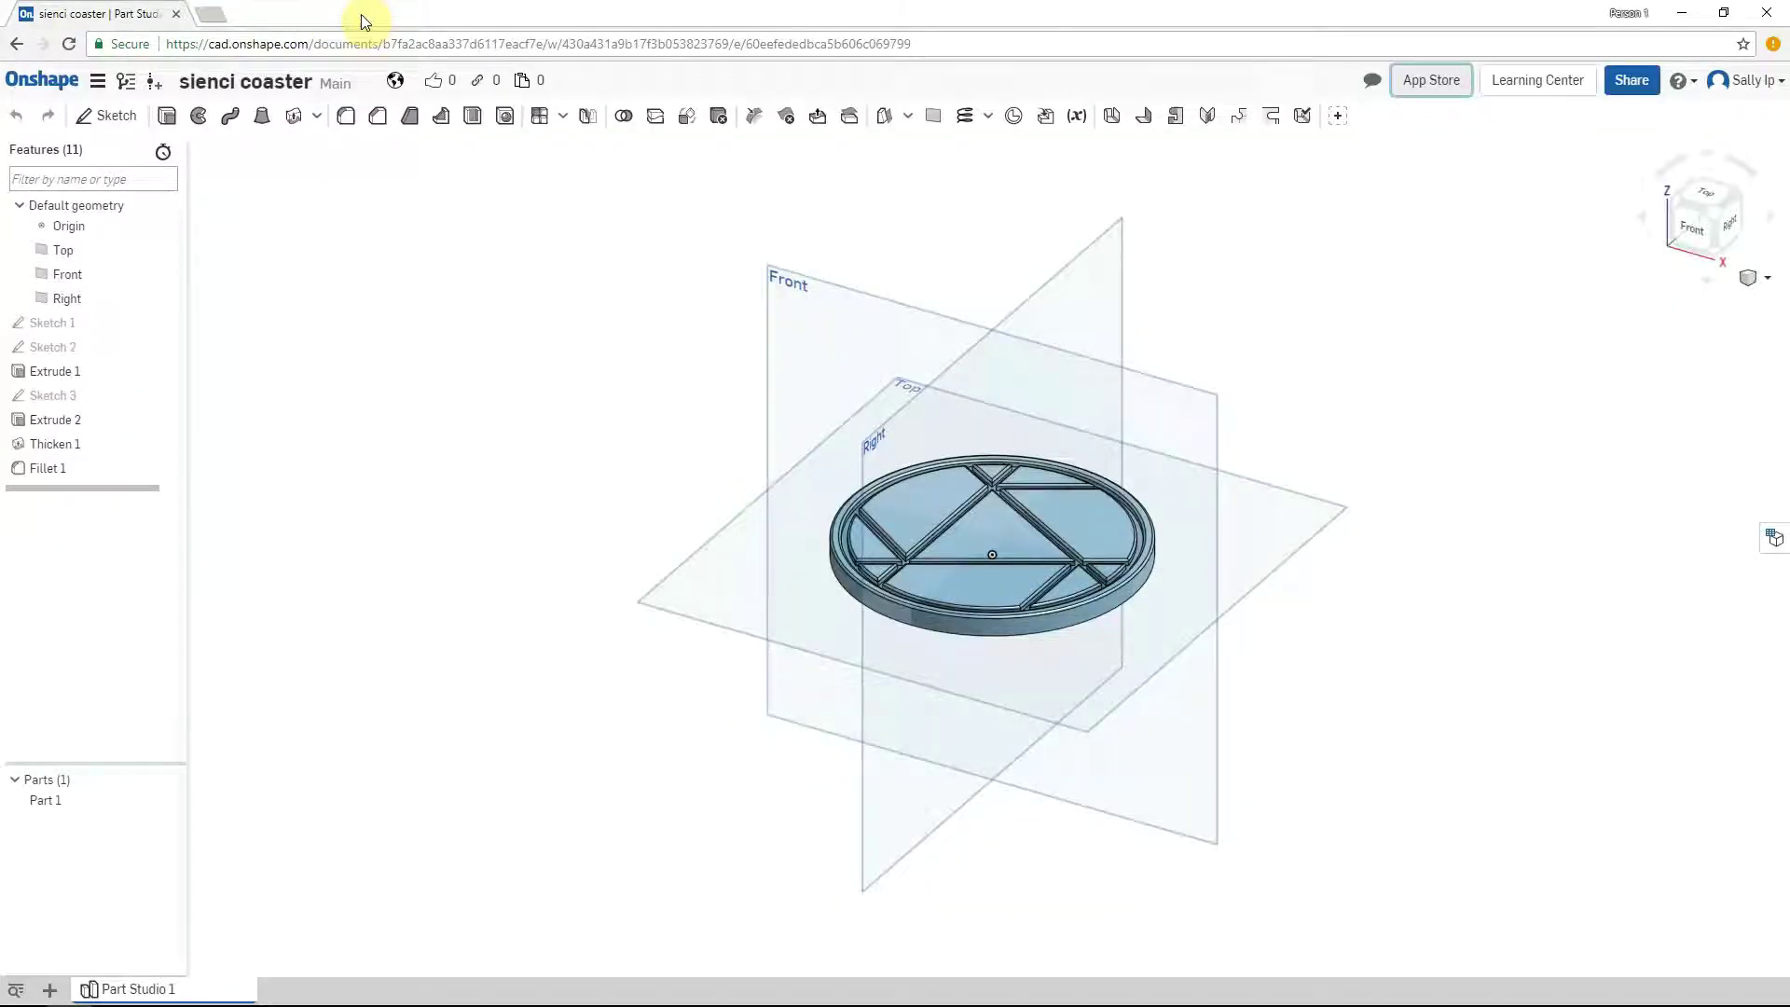
Add a Kiri:Moto tab to the sienci coaster document and import Part 1
{"action": "left_click", "coordinate": [50, 990]}
{"action": "mouse_move", "coordinate": [153, 770]}
{"action": "left_click", "coordinate": [285, 770]}
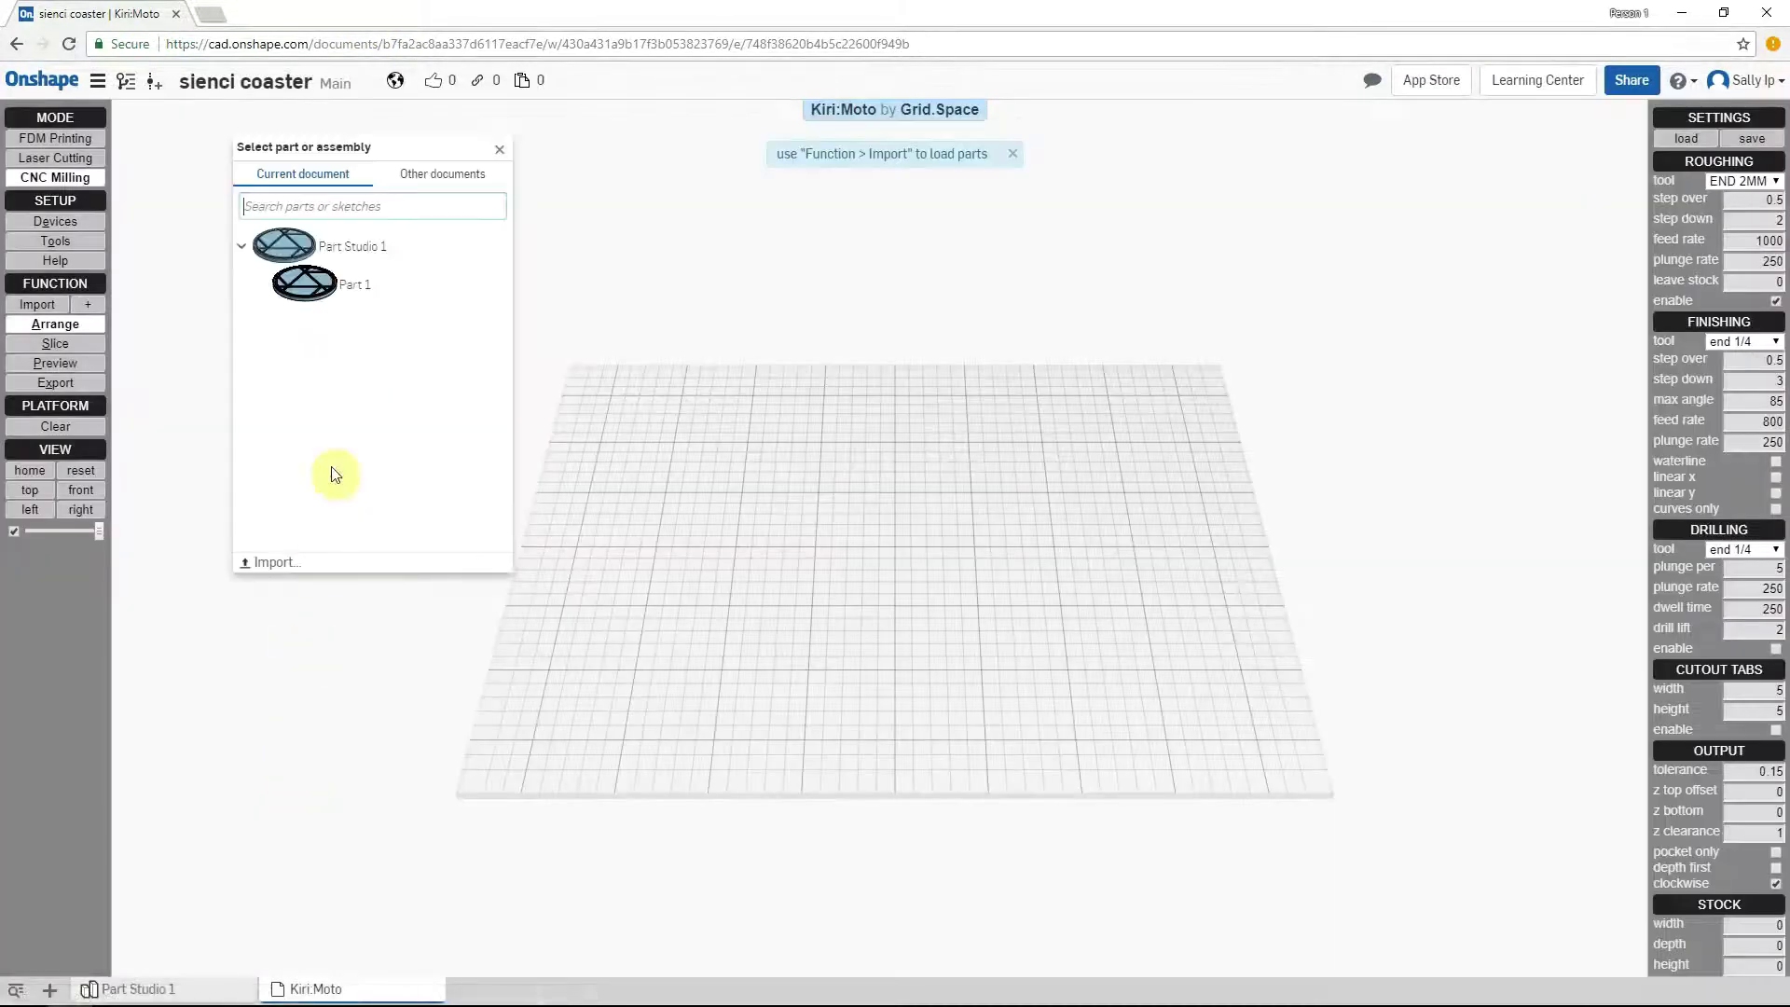
{"action": "left_click", "coordinate": [361, 295]}
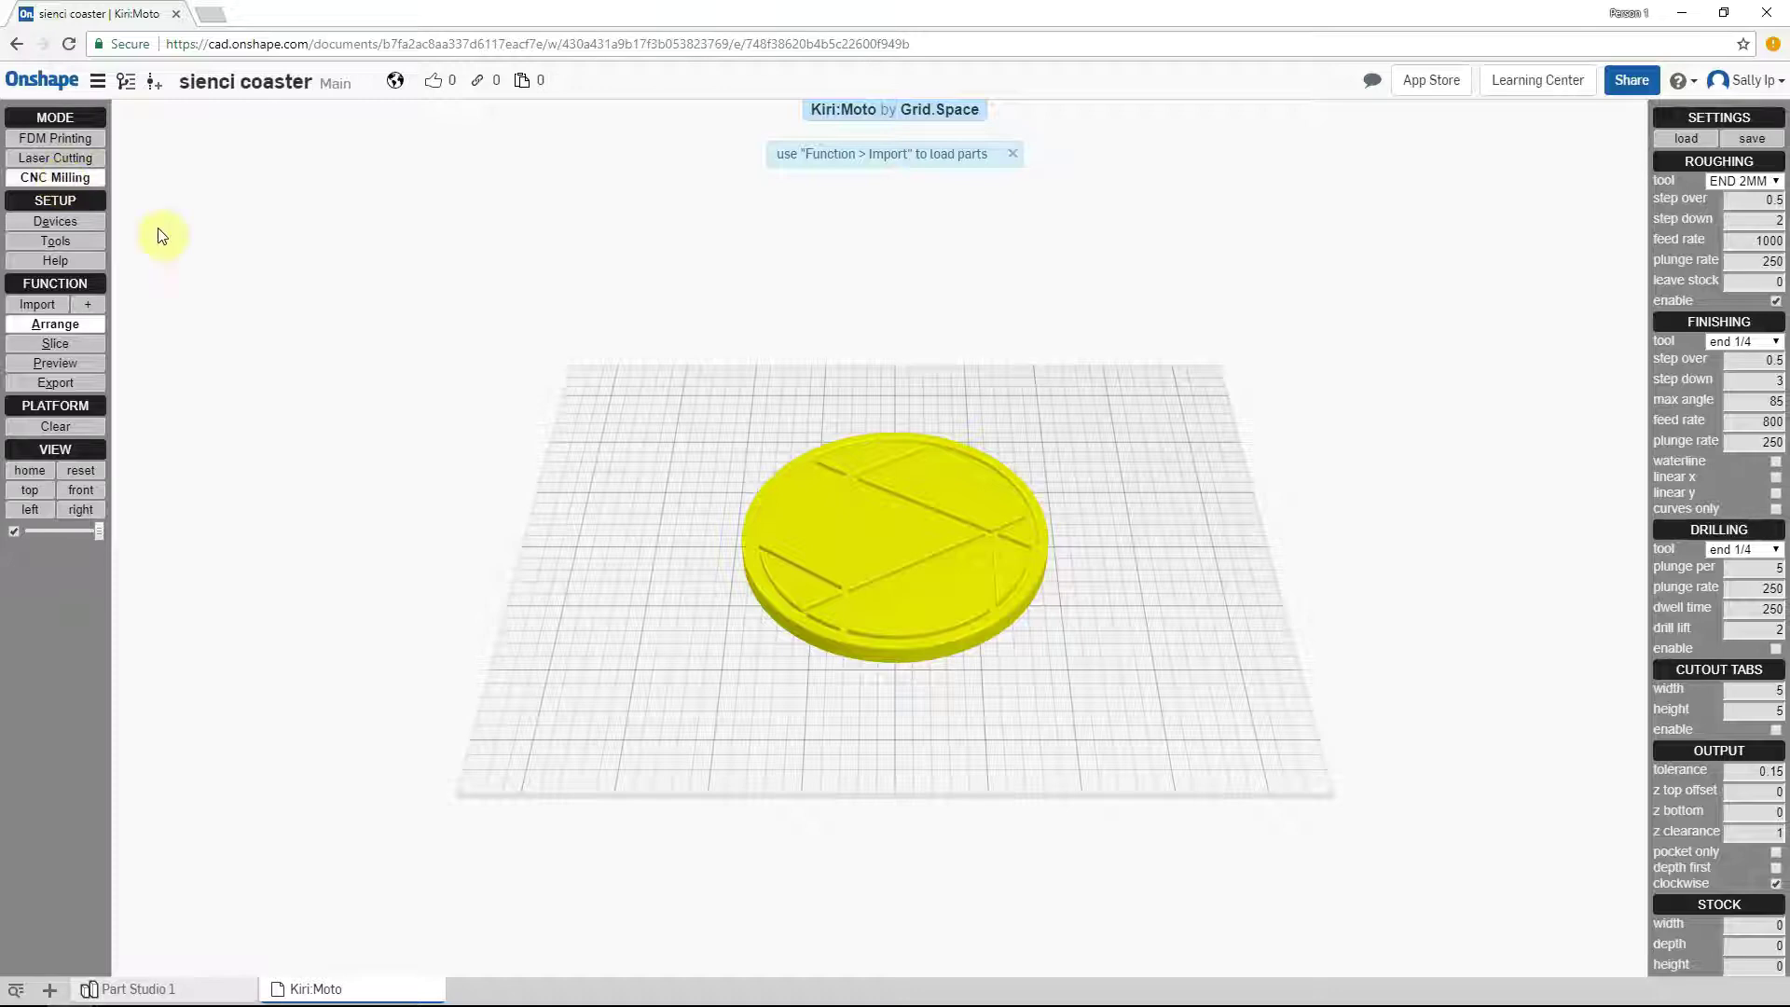
Keep the Sienci Mill One machine and review the end 1/16 and END 2MM tools
{"action": "left_click", "coordinate": [66, 223]}
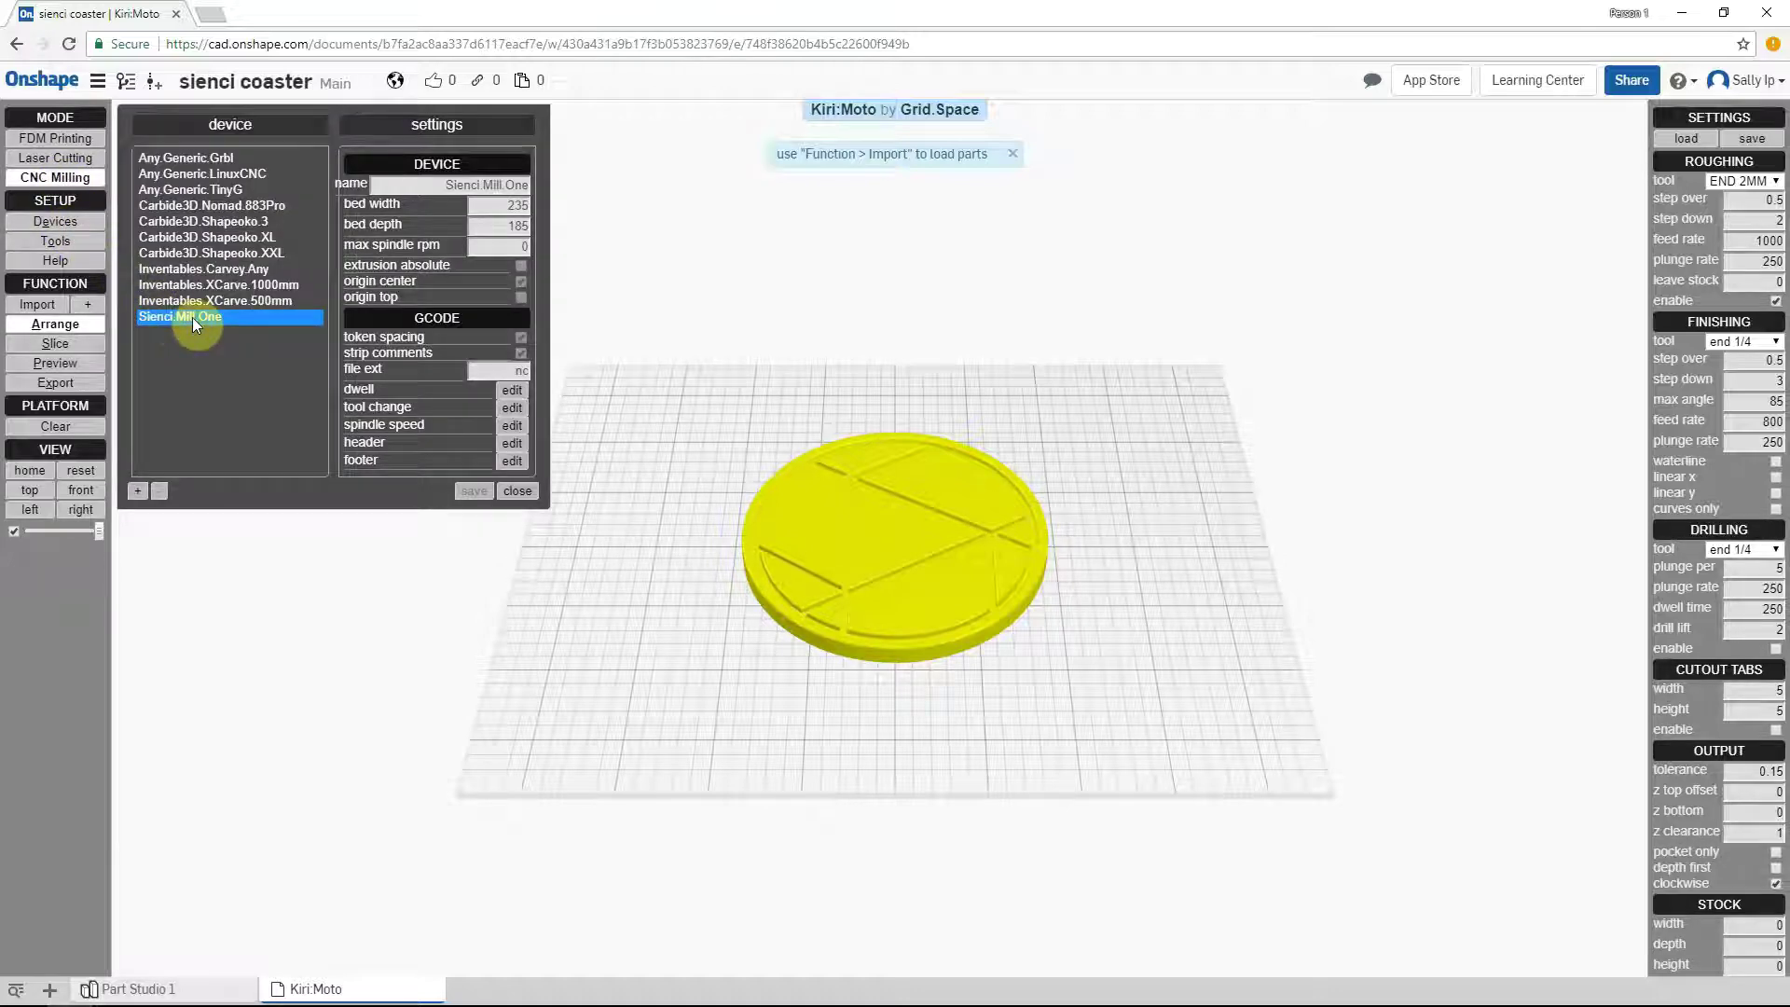
{"action": "left_click", "coordinate": [519, 492]}
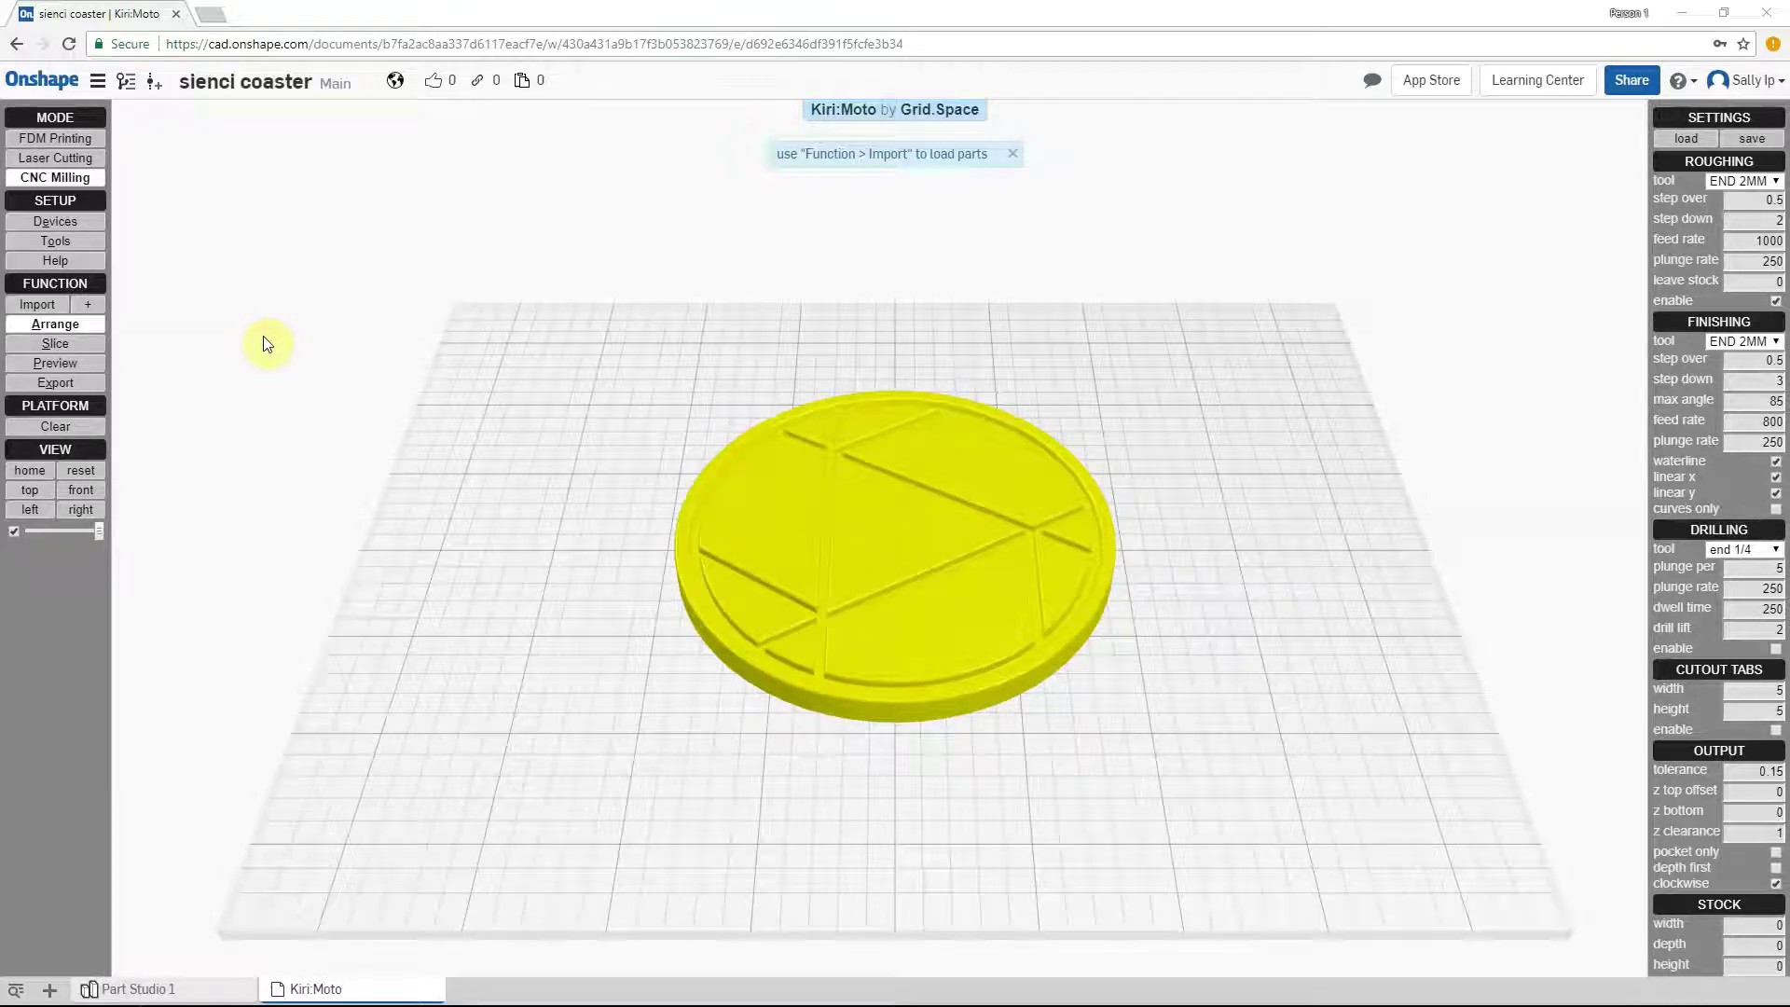
{"action": "left_click", "coordinate": [57, 240]}
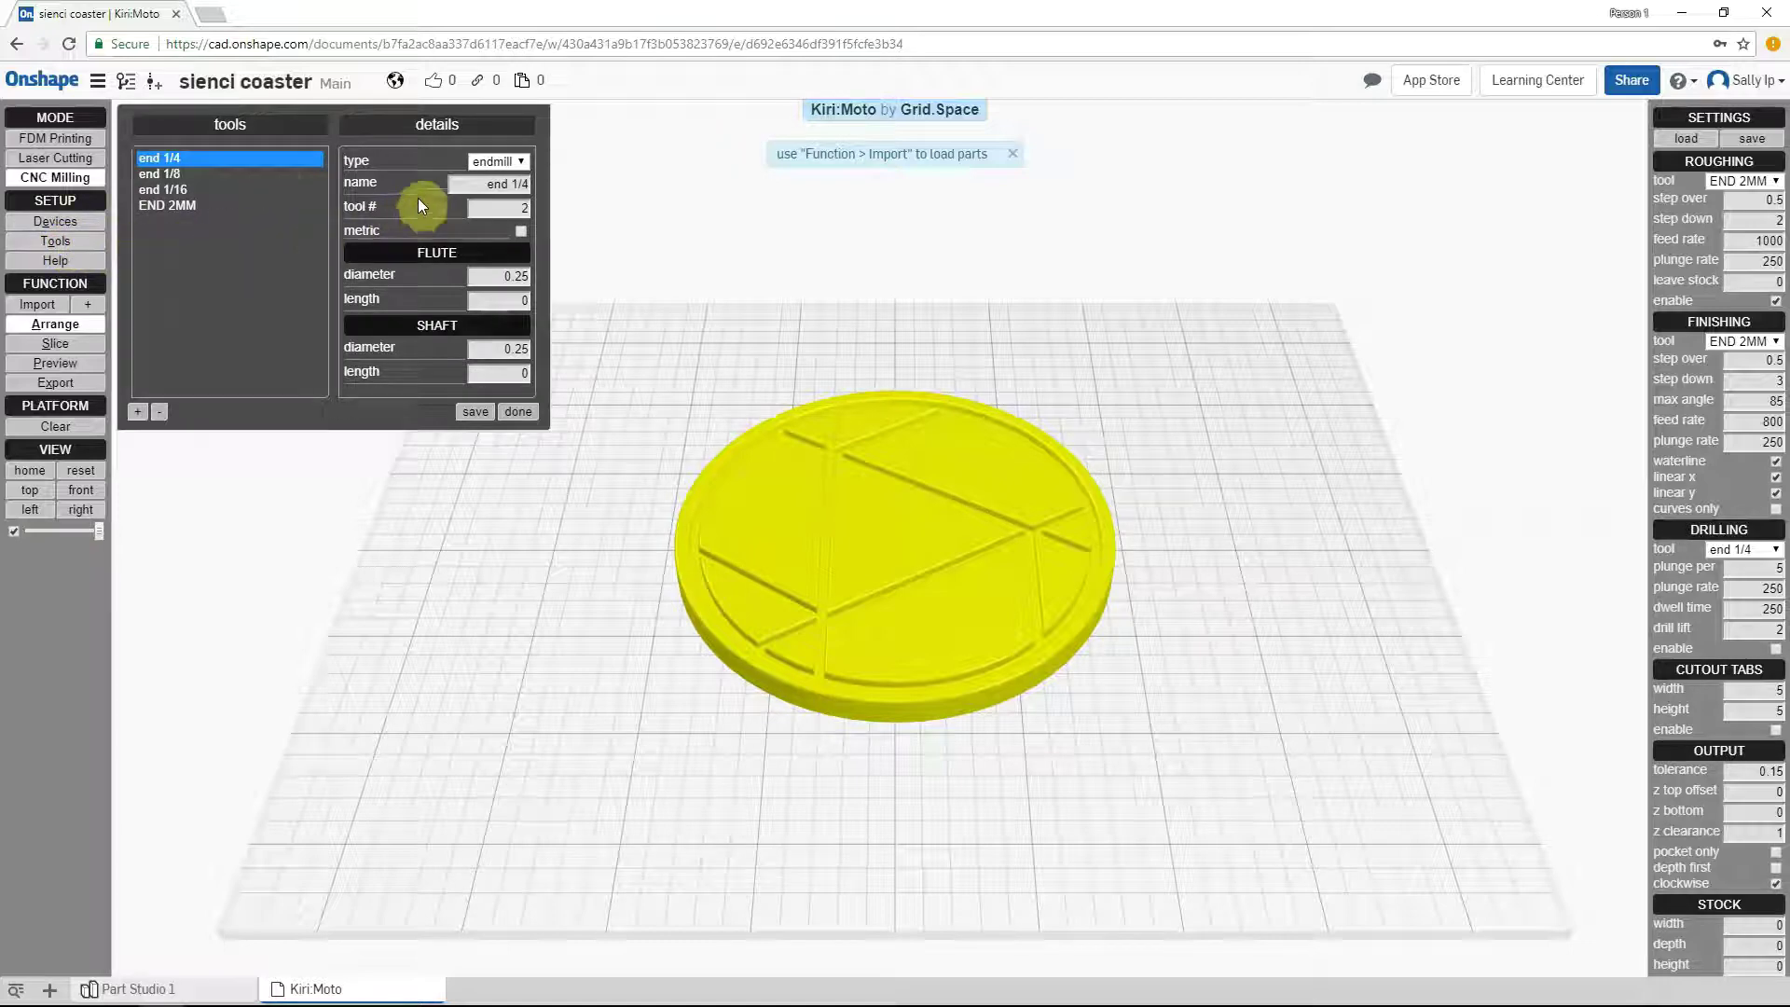
{"action": "left_click", "coordinate": [271, 176]}
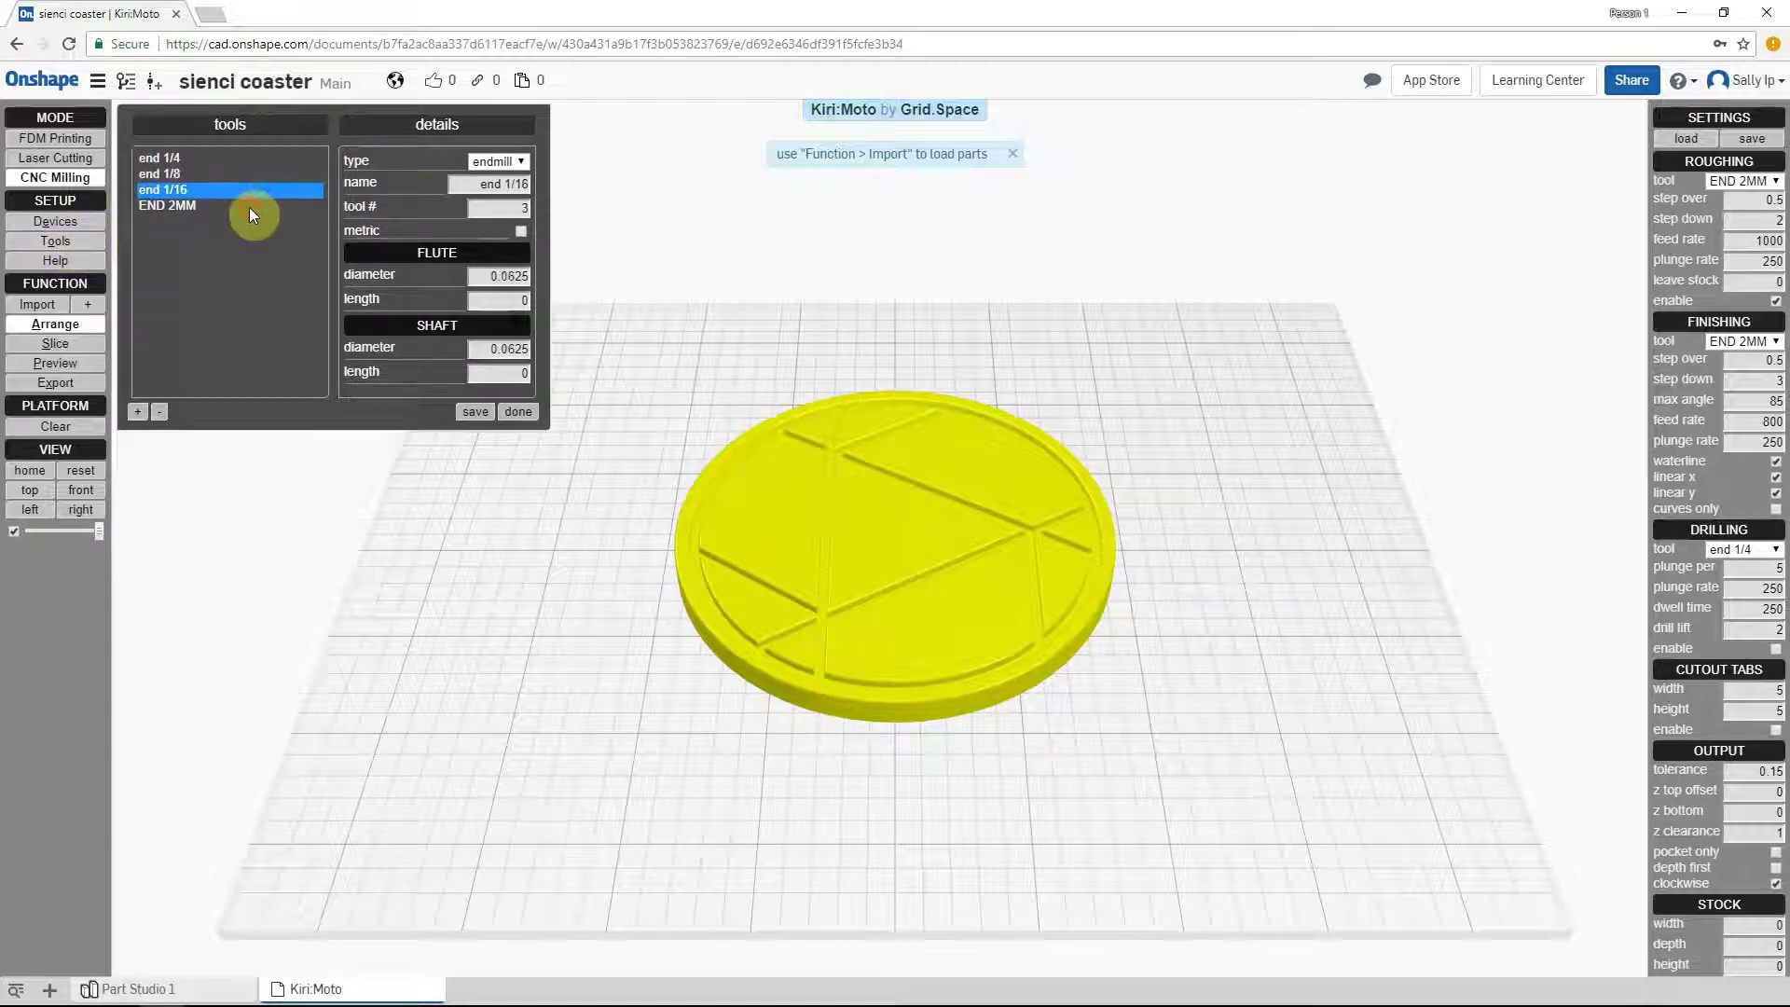
{"action": "left_click", "coordinate": [249, 207]}
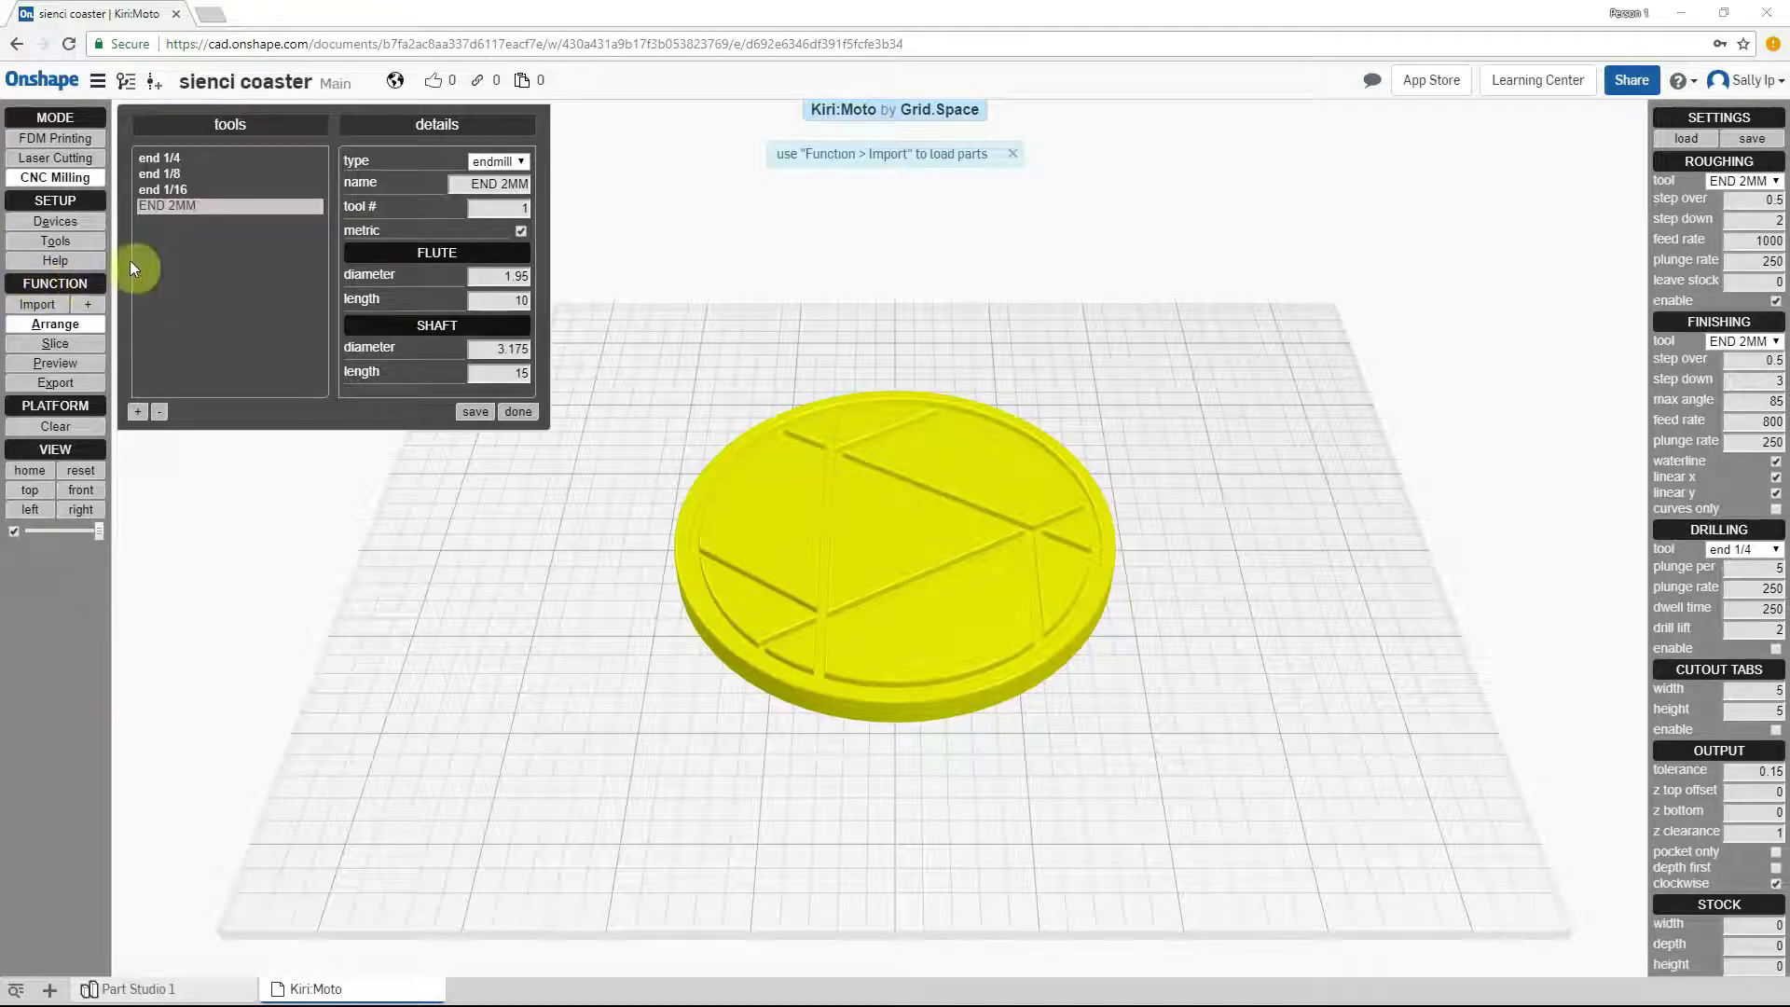
Add a new 0.25-diameter endmill as tool number 4 and save it
{"action": "left_click", "coordinate": [135, 411]}
{"action": "left_click", "coordinate": [519, 184]}
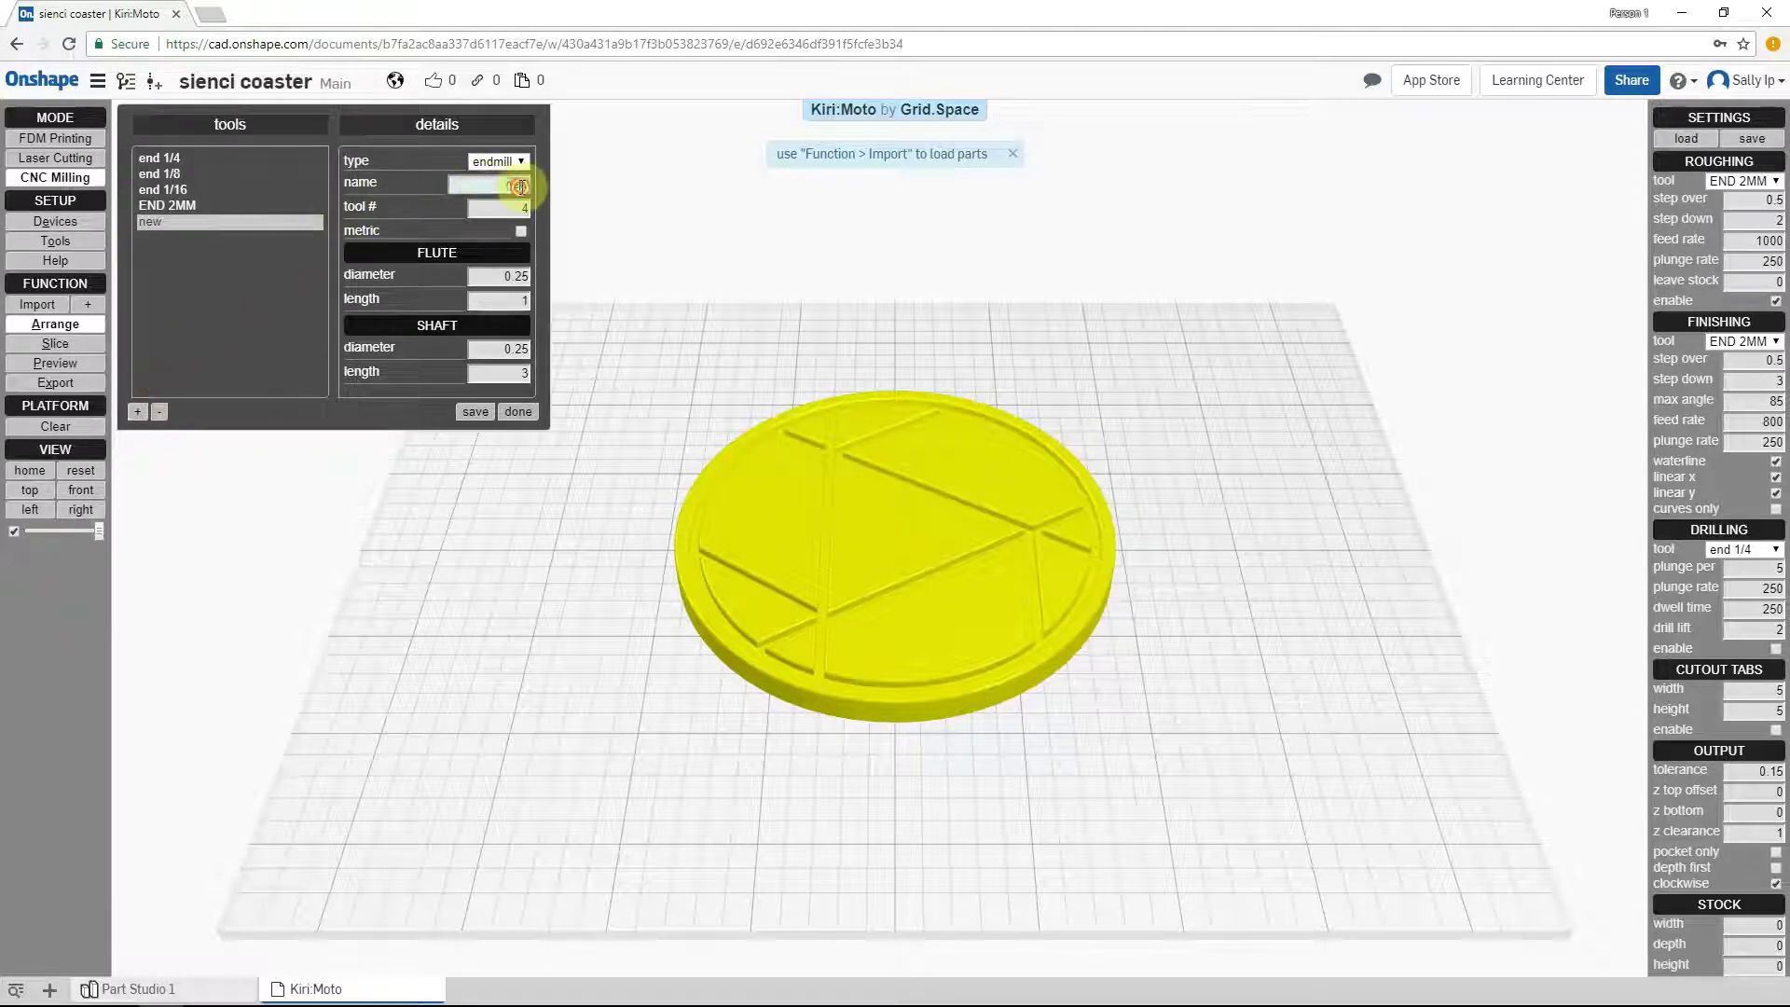
{"action": "left_click", "coordinate": [524, 208]}
{"action": "left_click", "coordinate": [468, 412]}
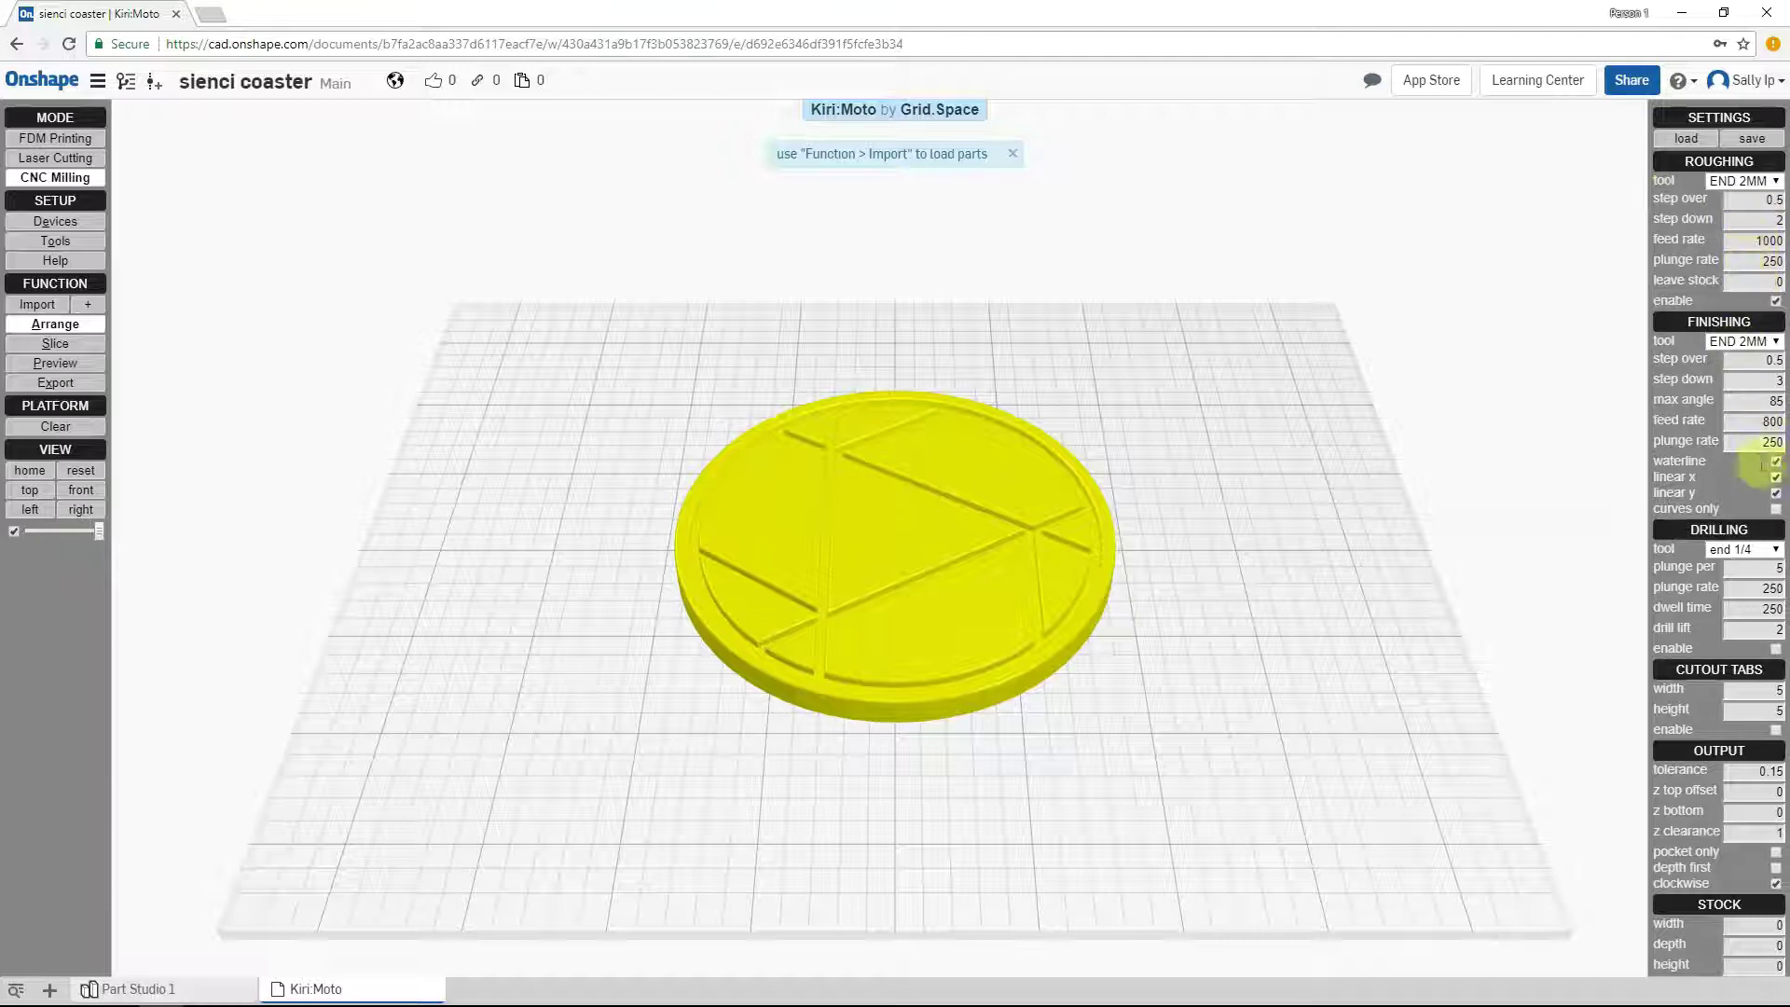
Turn off waterline, linear x and linear y finishing
{"action": "left_click", "coordinate": [1776, 461]}
{"action": "left_click", "coordinate": [1776, 492]}
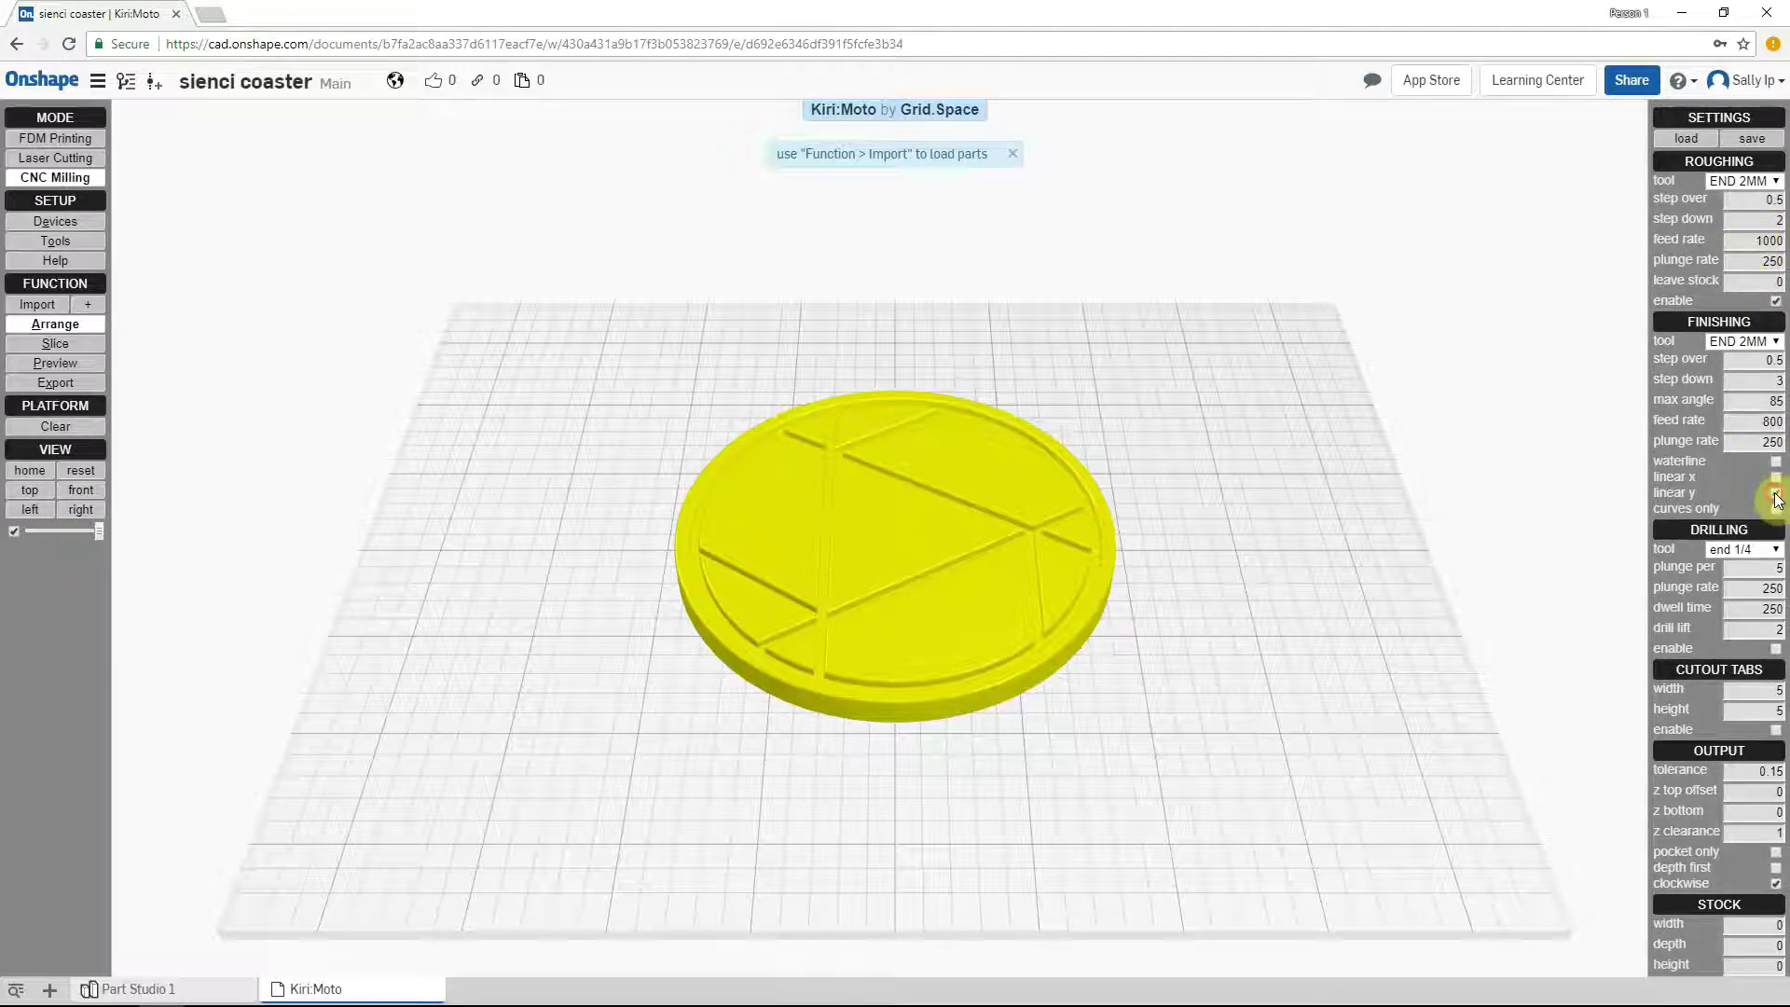
{"action": "left_click", "coordinate": [1774, 509]}
Set roughing step over to 0.45 and roughing feed rate to 700
{"action": "left_click", "coordinate": [1768, 200]}
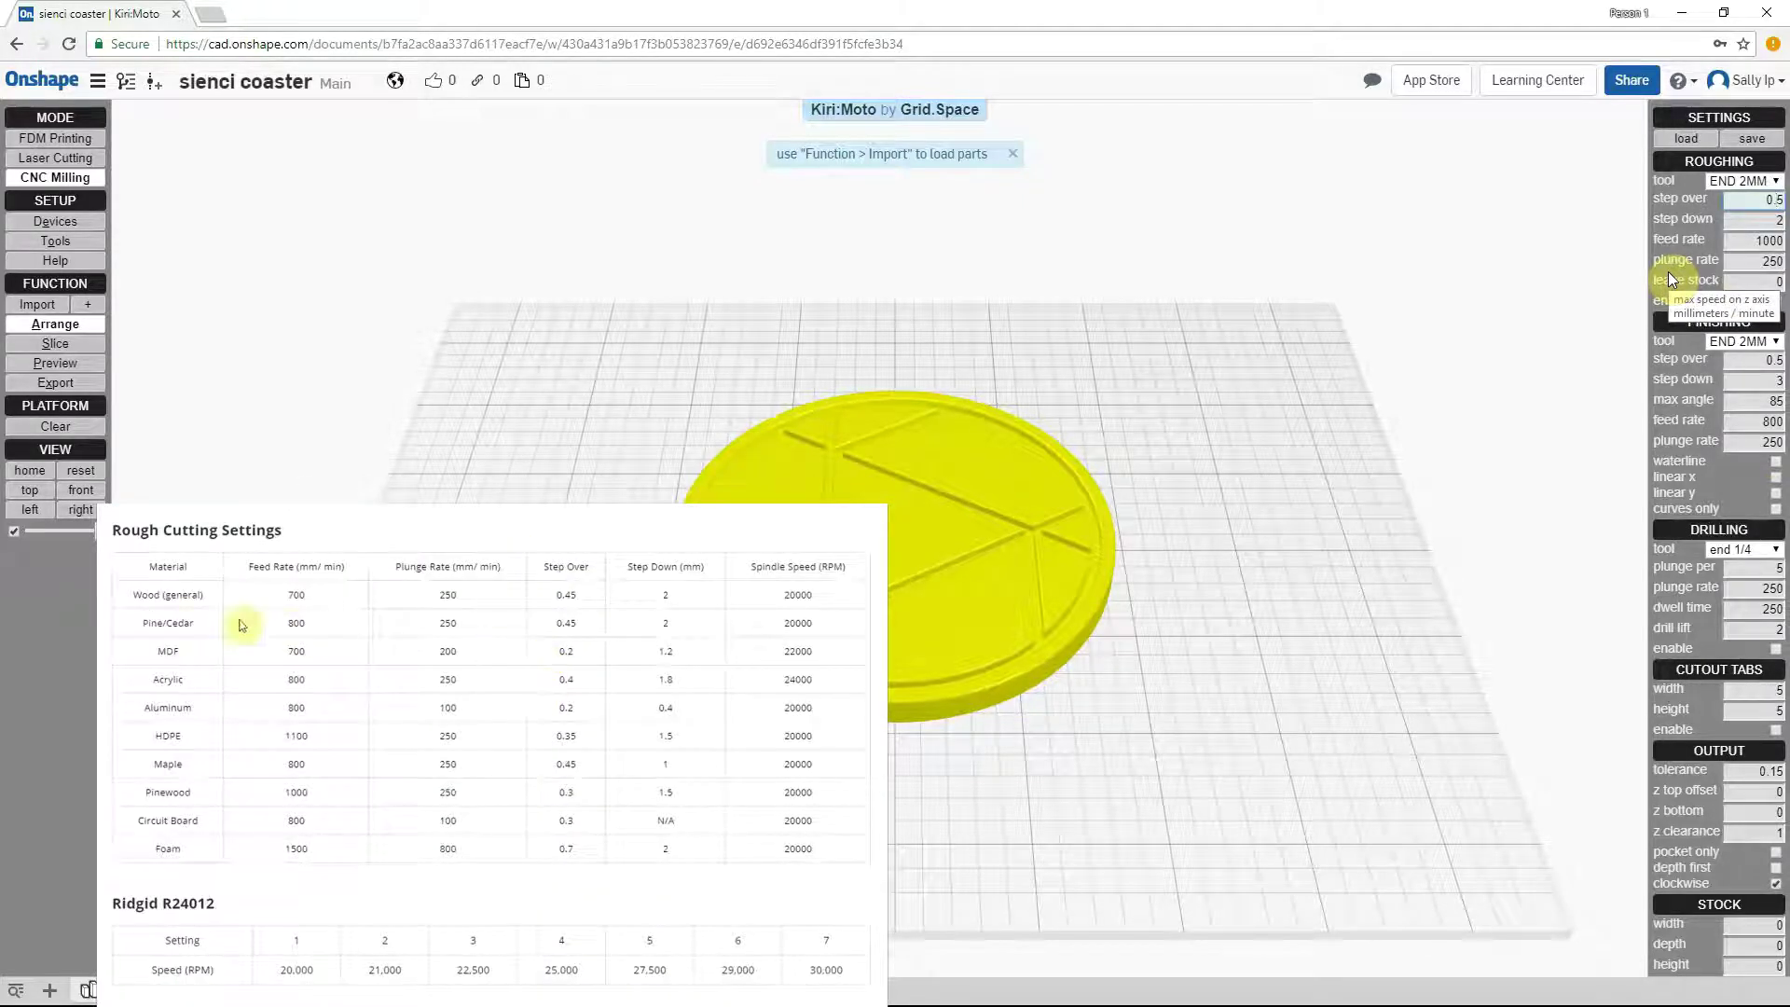
{"action": "type", "text": "0.45"}
{"action": "key", "text": "Tab"}
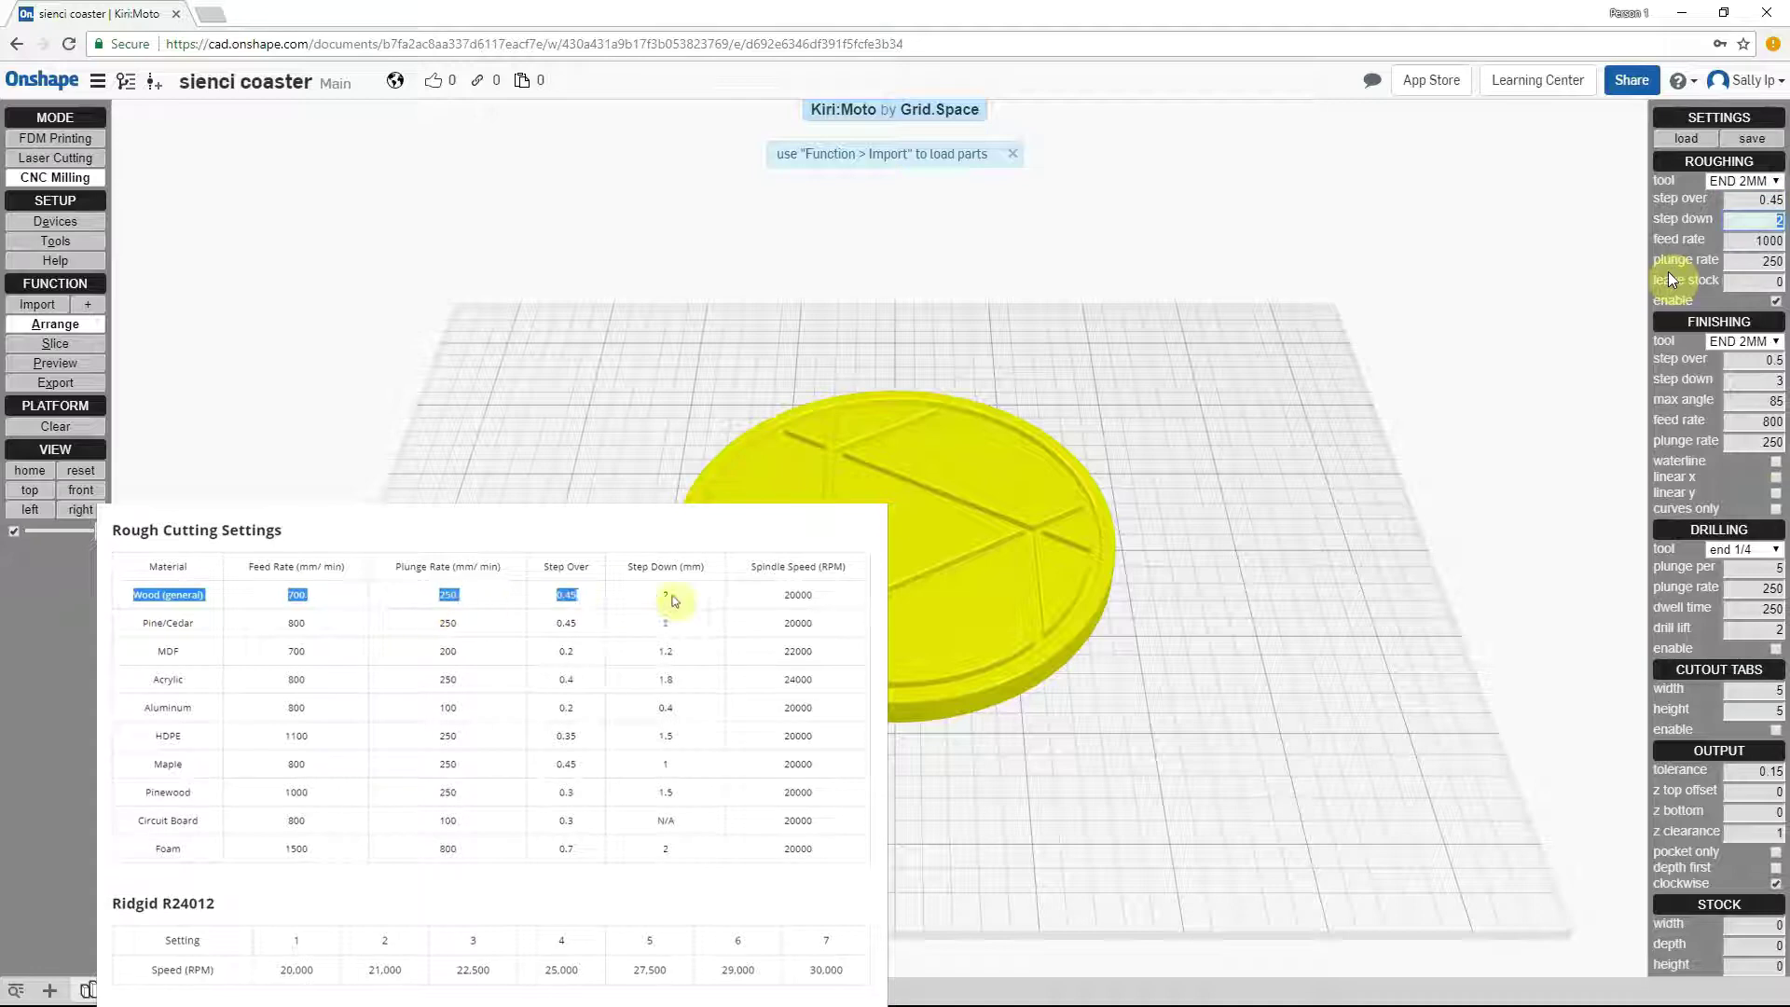
{"action": "key", "text": "Tab"}
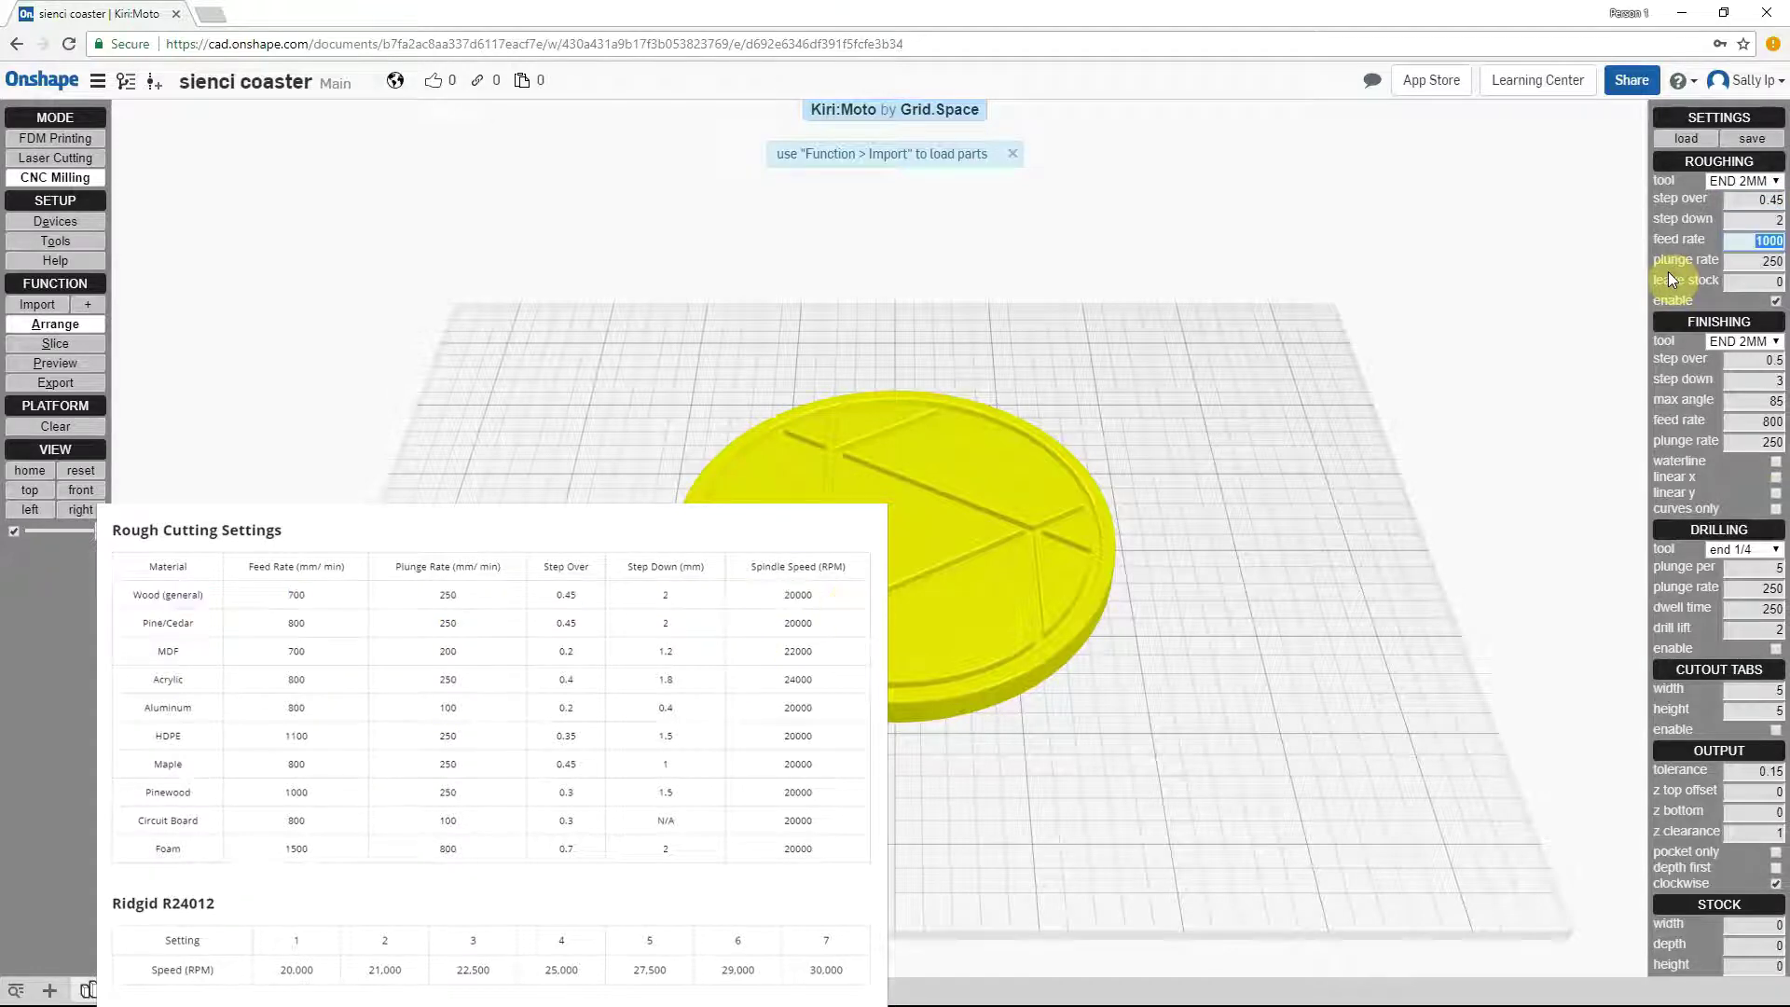
{"action": "type", "text": "700"}
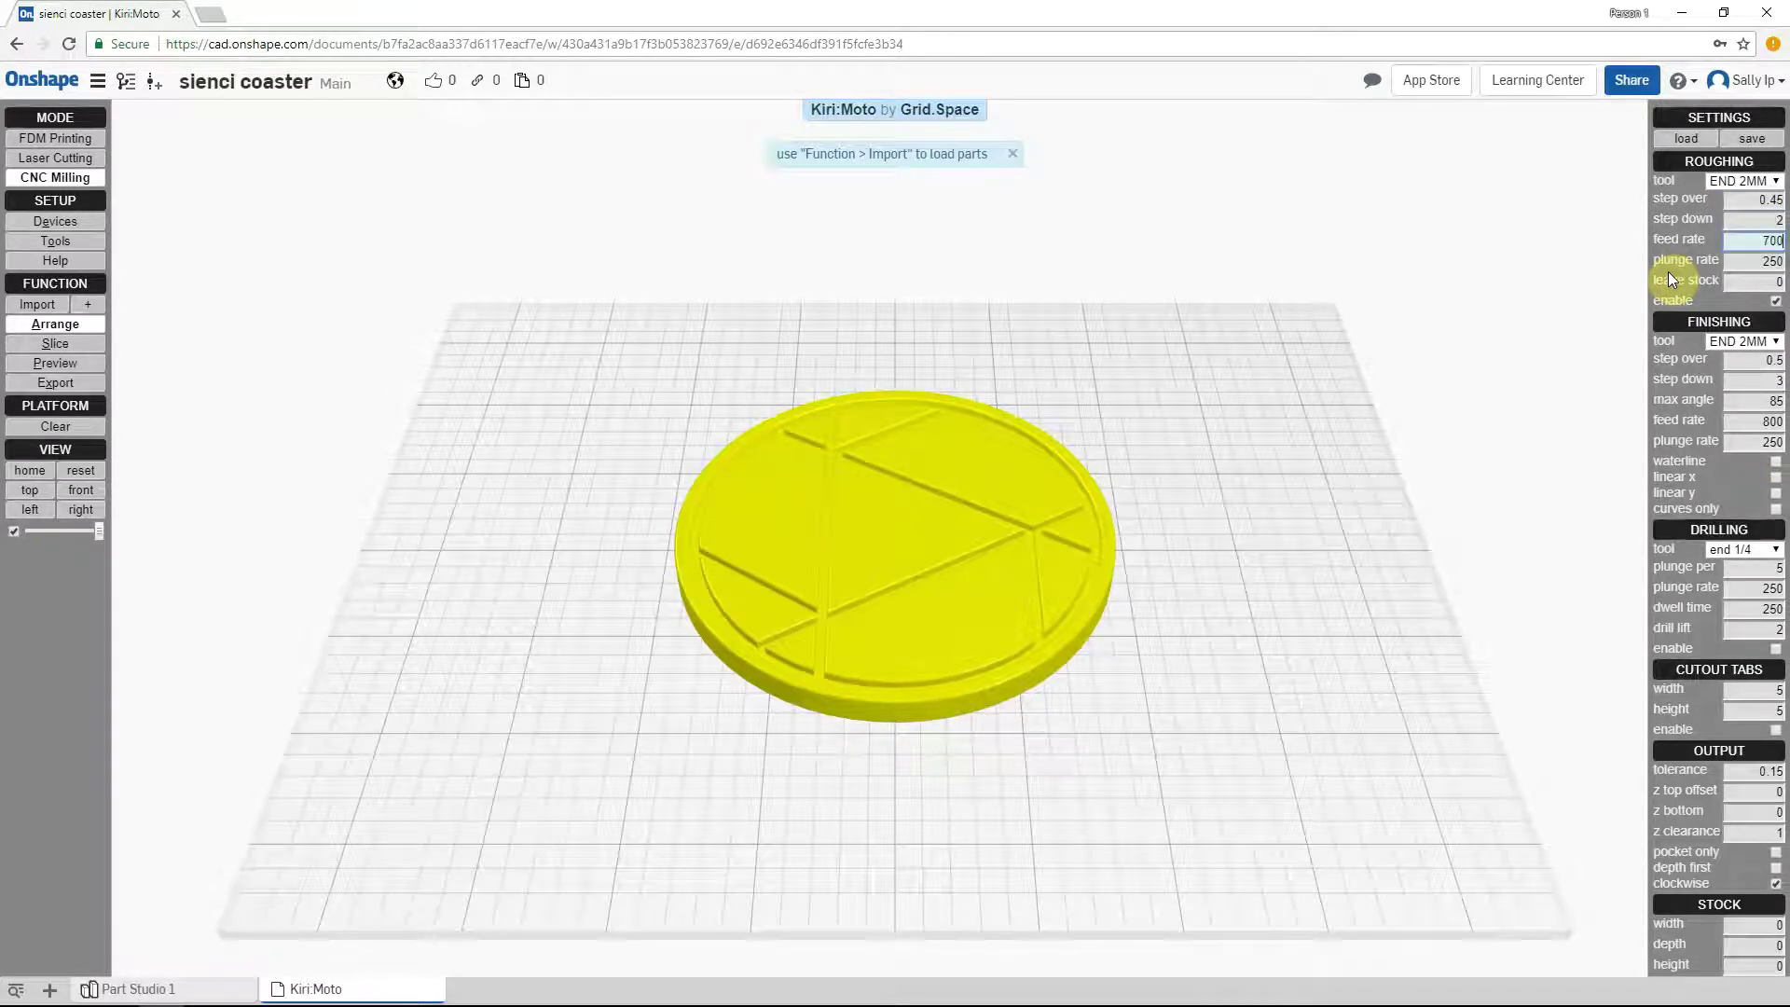
{"action": "key", "text": "Return"}
Slice the coaster into milling toolpaths, zoom in, and show the toolpath preview
{"action": "left_click", "coordinate": [62, 349]}
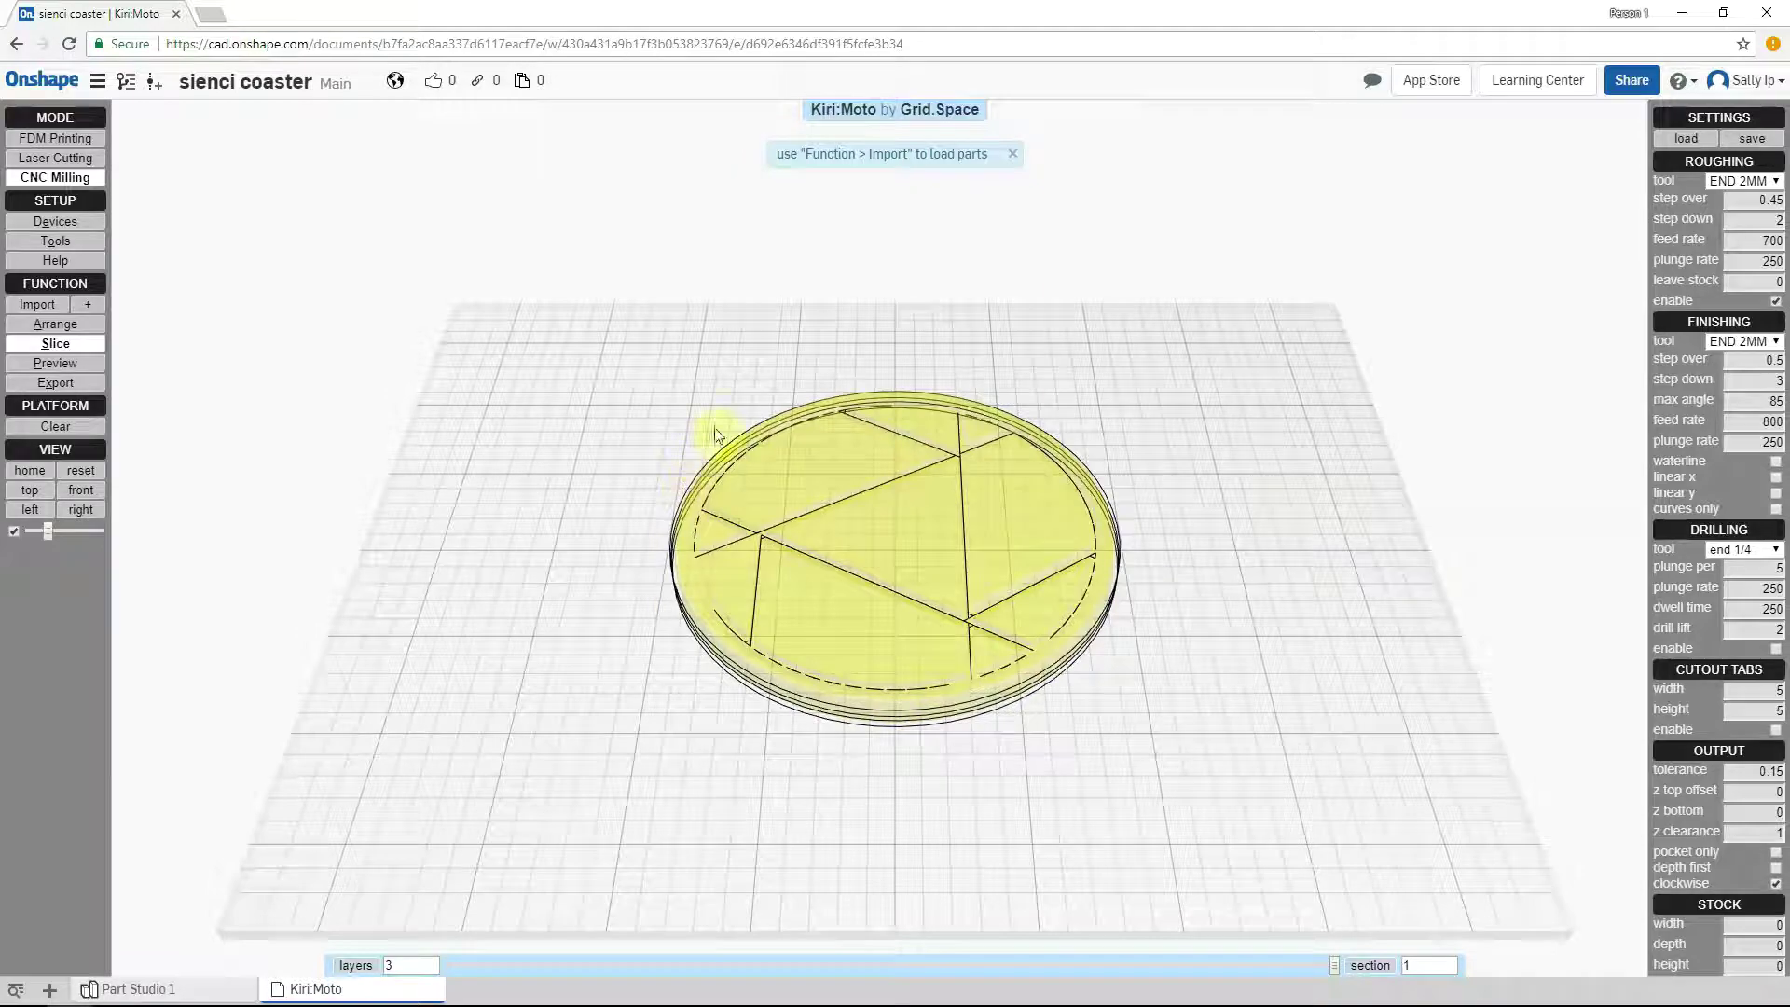
{"action": "scroll", "coordinate": [897, 719], "scroll_direction": "up", "scroll_amount": 3}
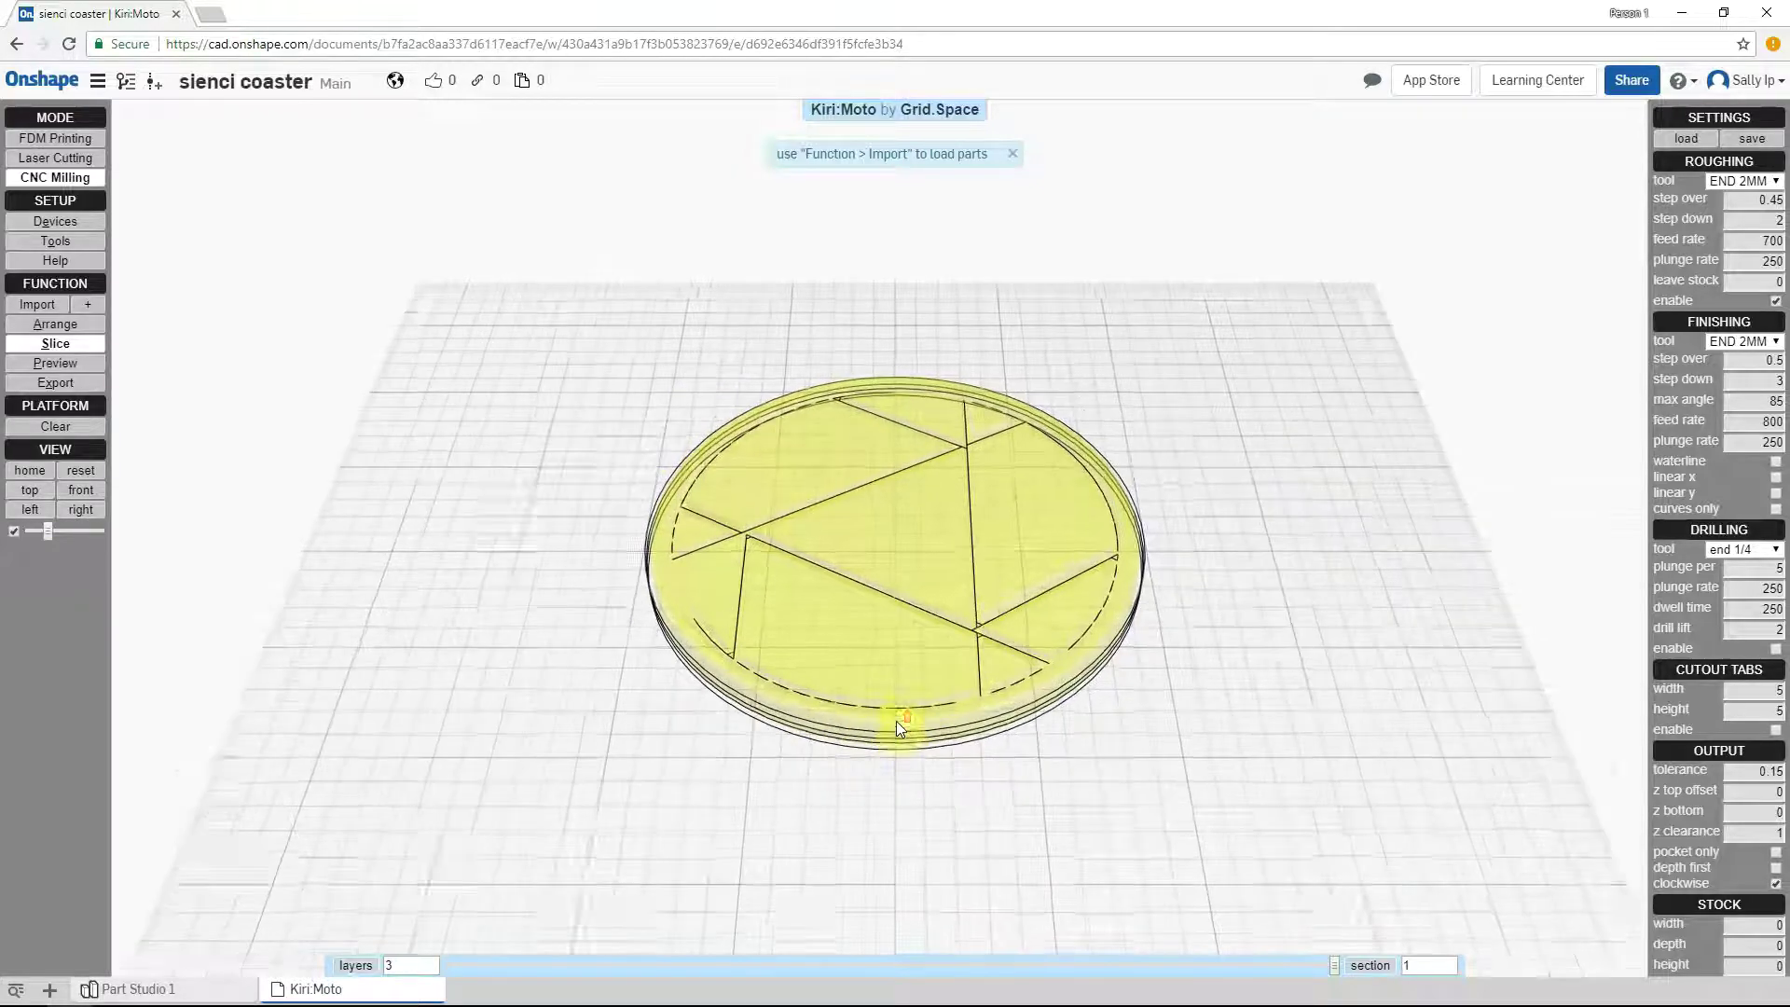
{"action": "scroll", "coordinate": [897, 725], "scroll_direction": "up", "scroll_amount": 1}
{"action": "scroll", "coordinate": [903, 724], "scroll_direction": "up", "scroll_amount": 1}
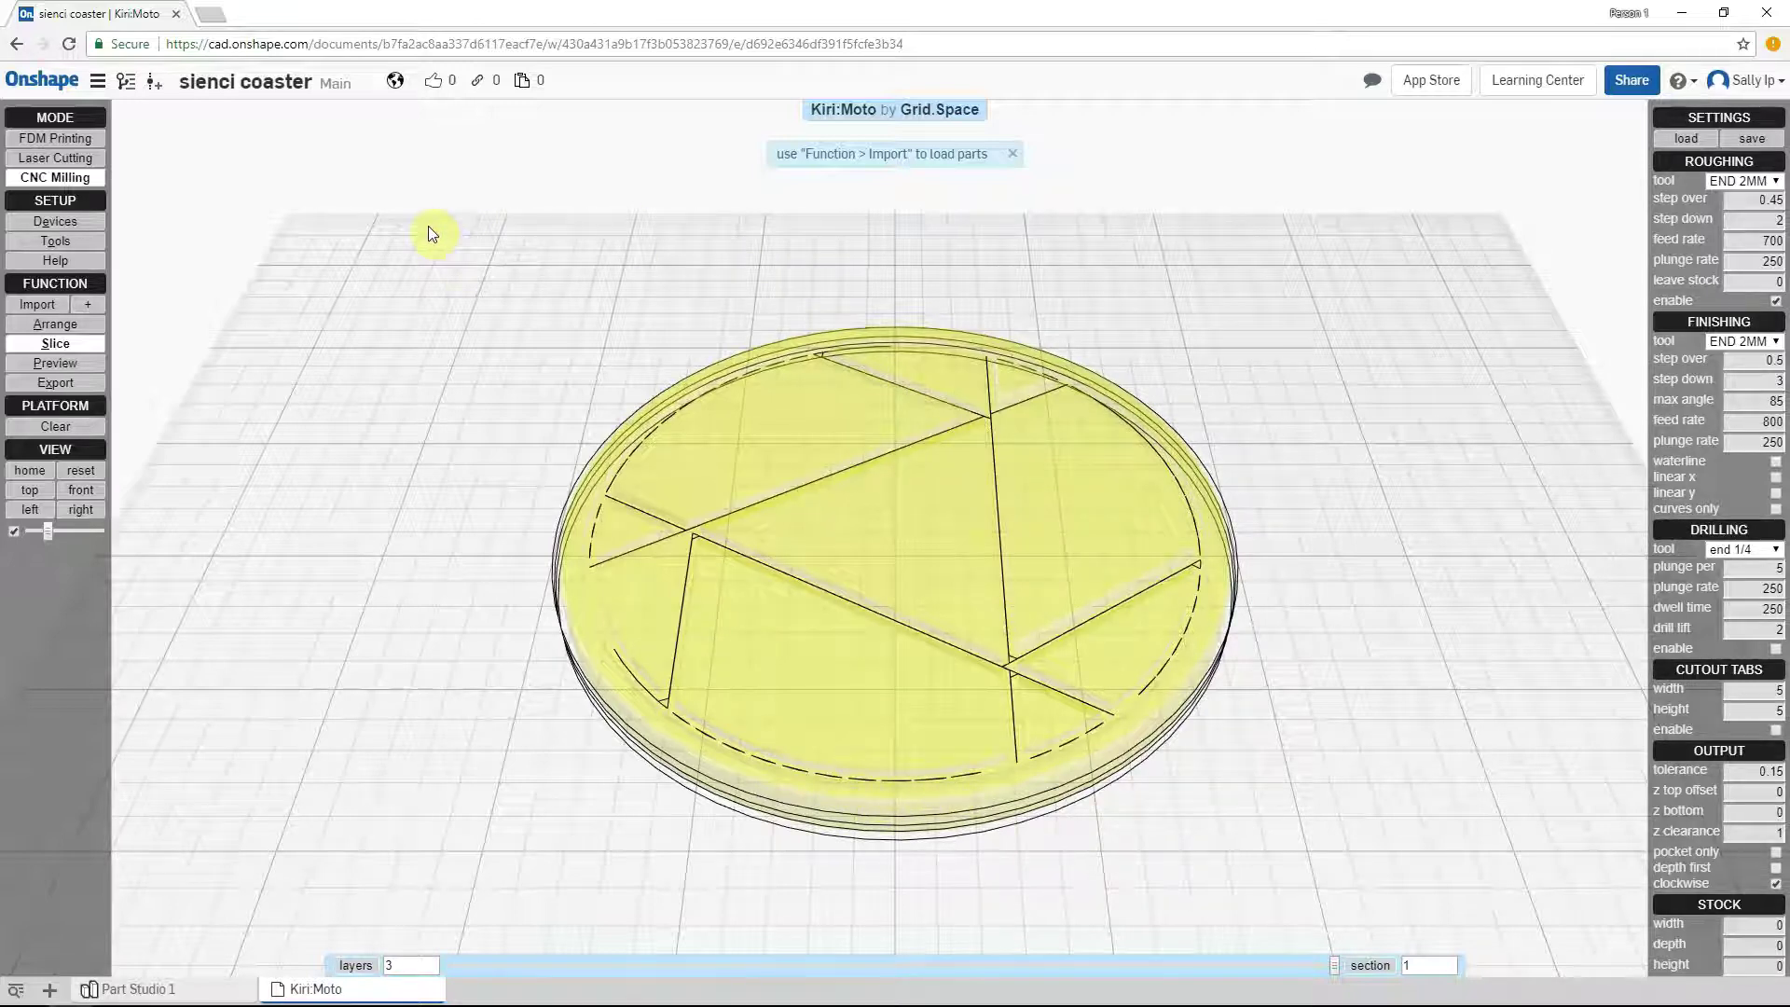
{"action": "left_click", "coordinate": [58, 365]}
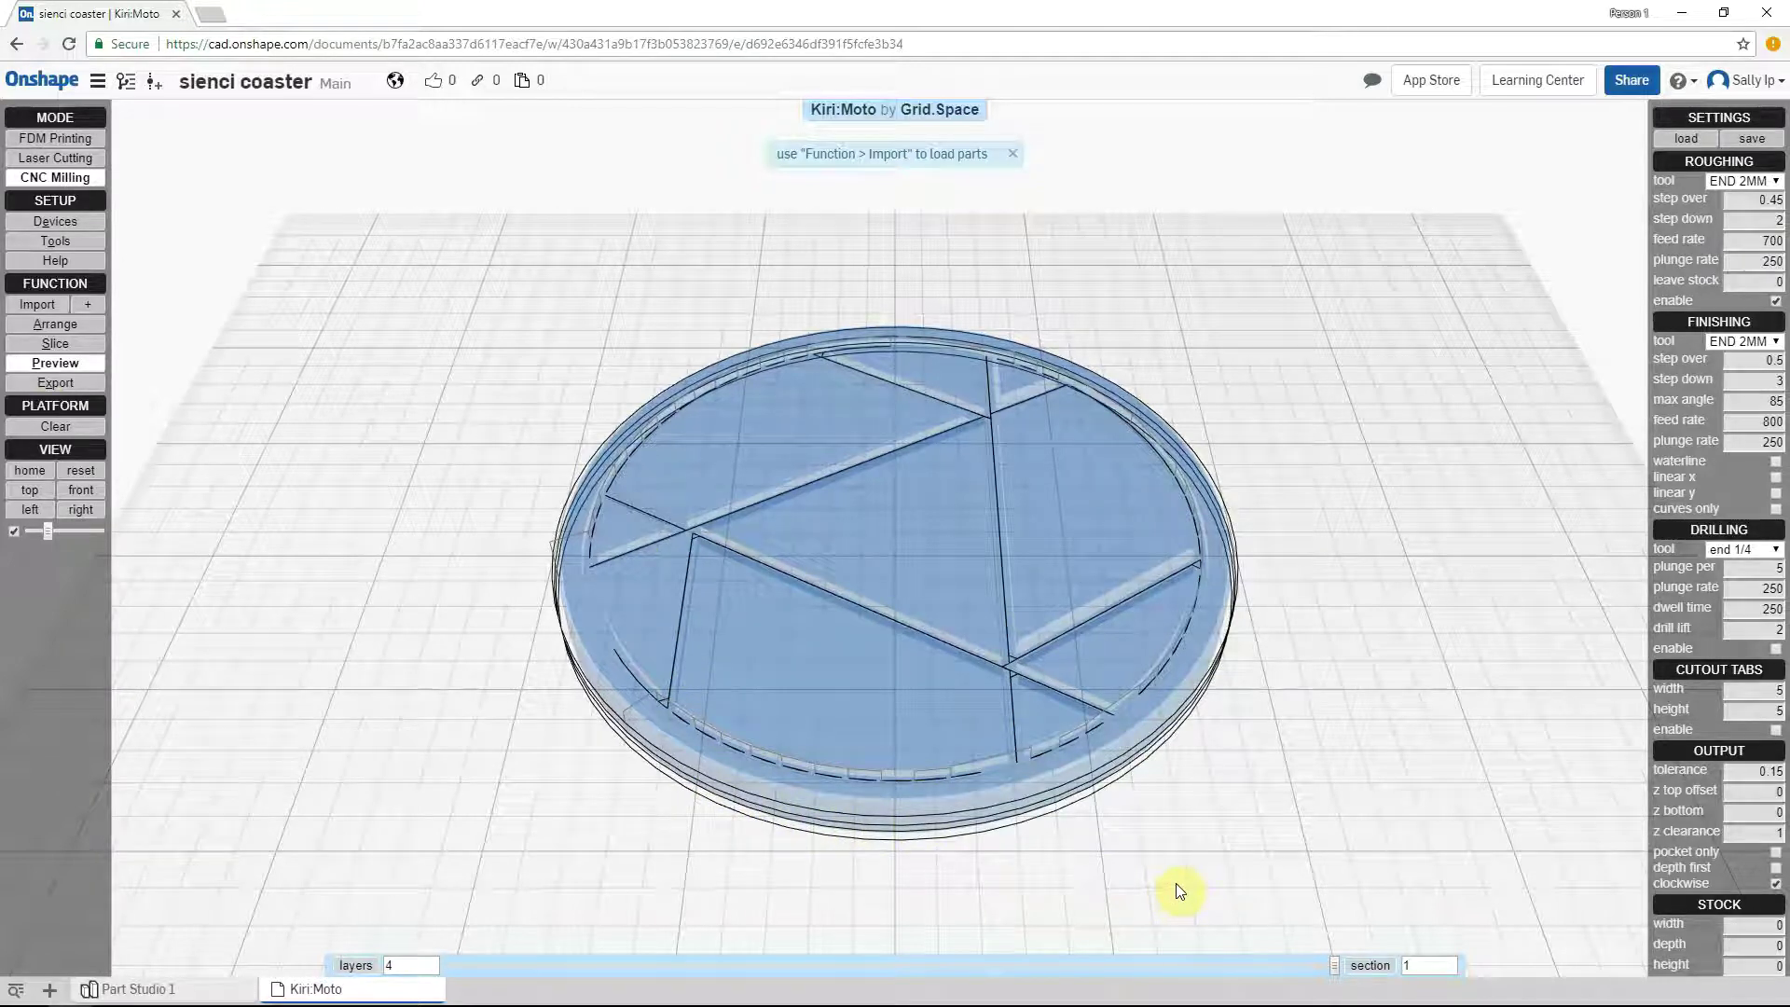
Zoom out to the home view, preview the toolpaths, then return to Part Studio 1
{"action": "scroll", "coordinate": [1184, 879], "scroll_direction": "down", "scroll_amount": 1}
{"action": "scroll", "coordinate": [1184, 879], "scroll_direction": "down", "scroll_amount": 1}
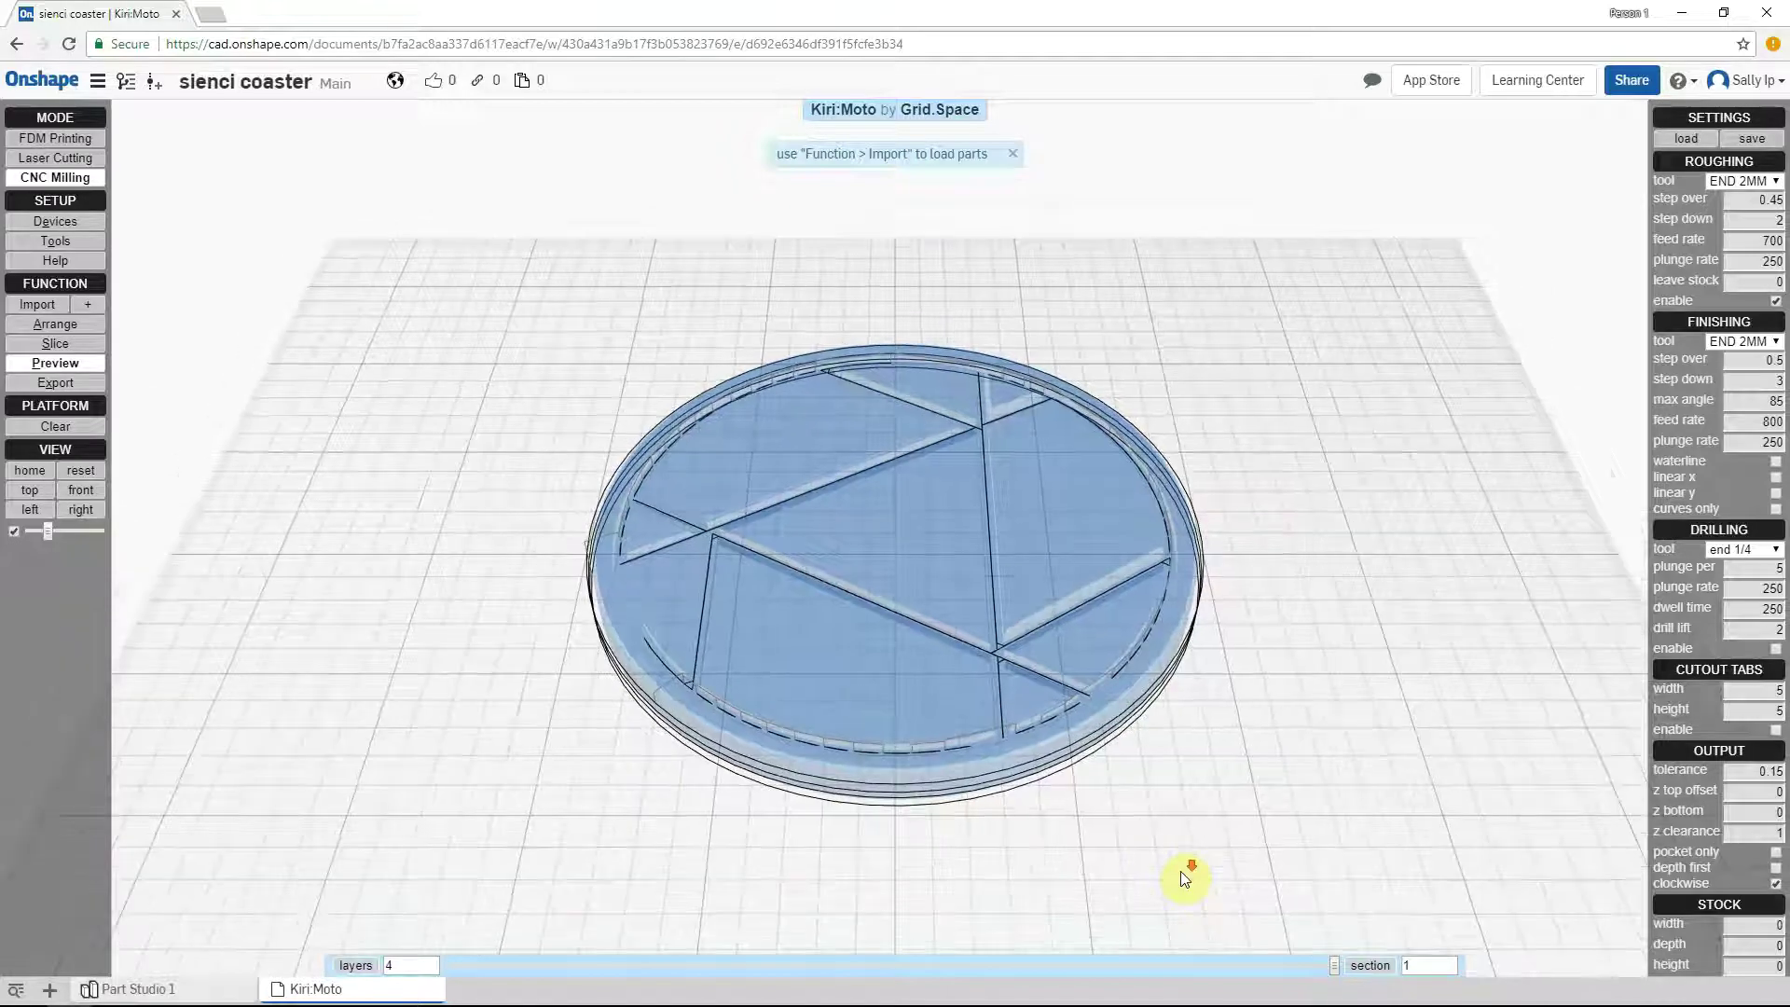
{"action": "scroll", "coordinate": [1183, 879], "scroll_direction": "down", "scroll_amount": 2}
{"action": "scroll", "coordinate": [1183, 879], "scroll_direction": "down", "scroll_amount": 1}
{"action": "scroll", "coordinate": [1184, 880], "scroll_direction": "down", "scroll_amount": 1}
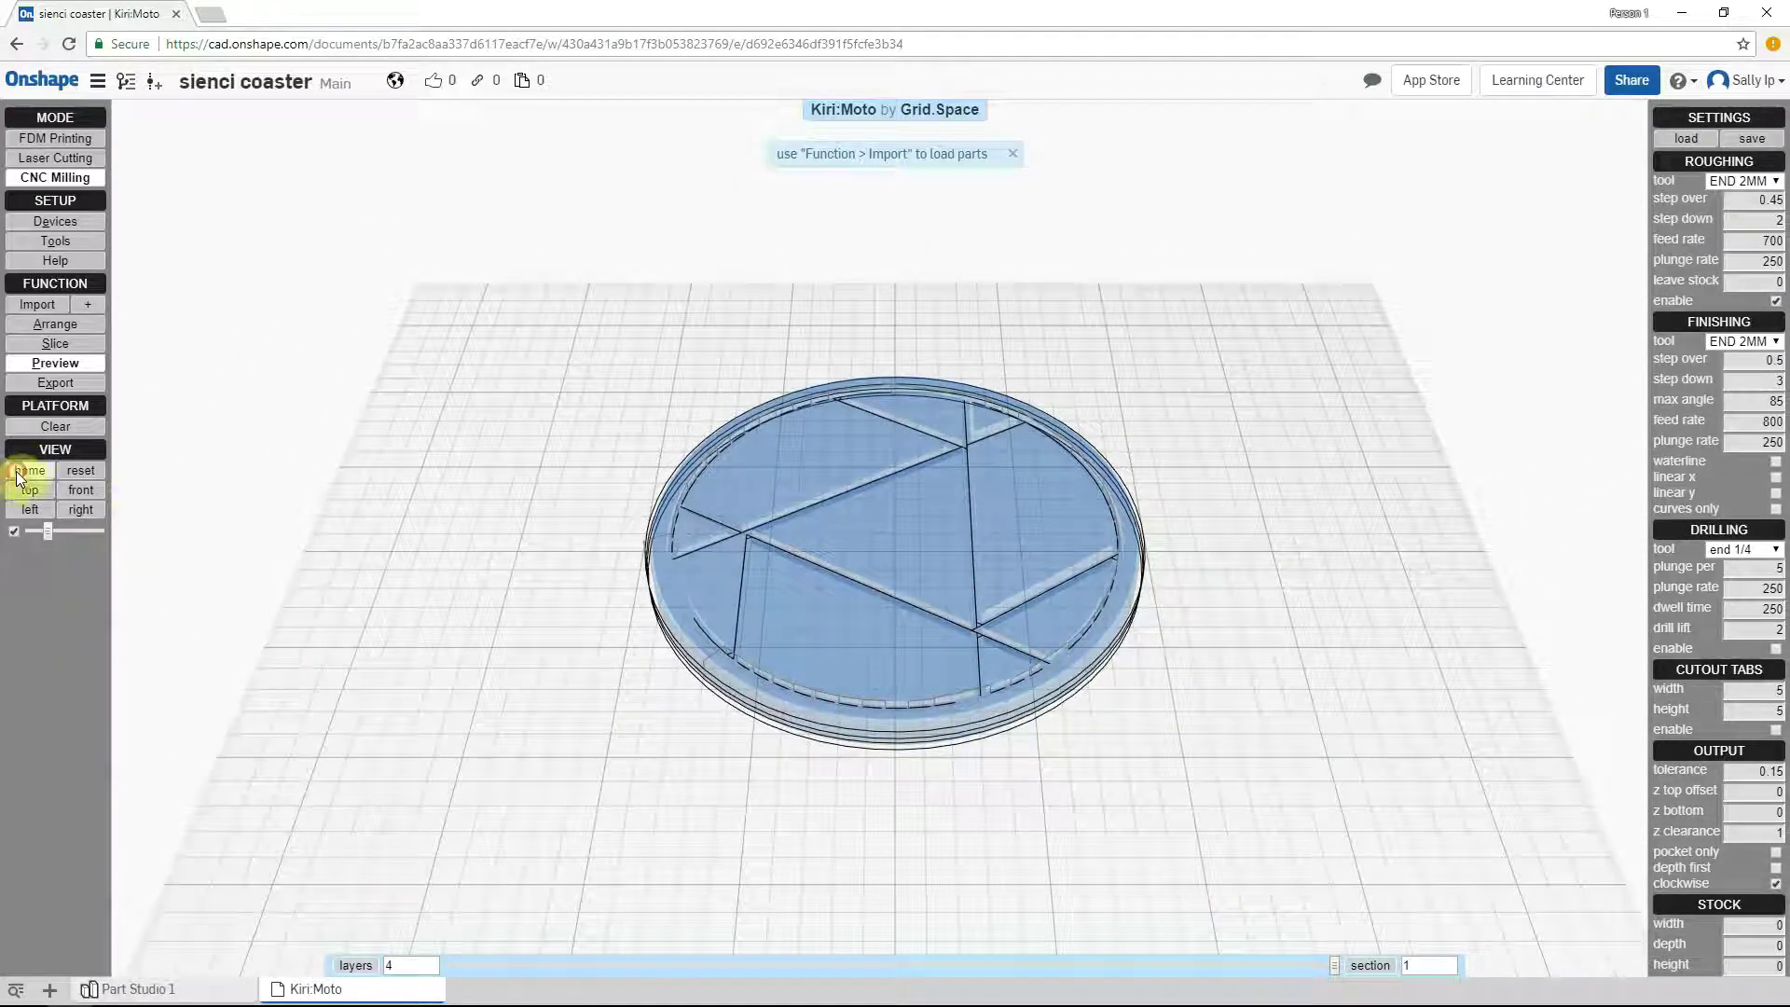
{"action": "left_click", "coordinate": [77, 471]}
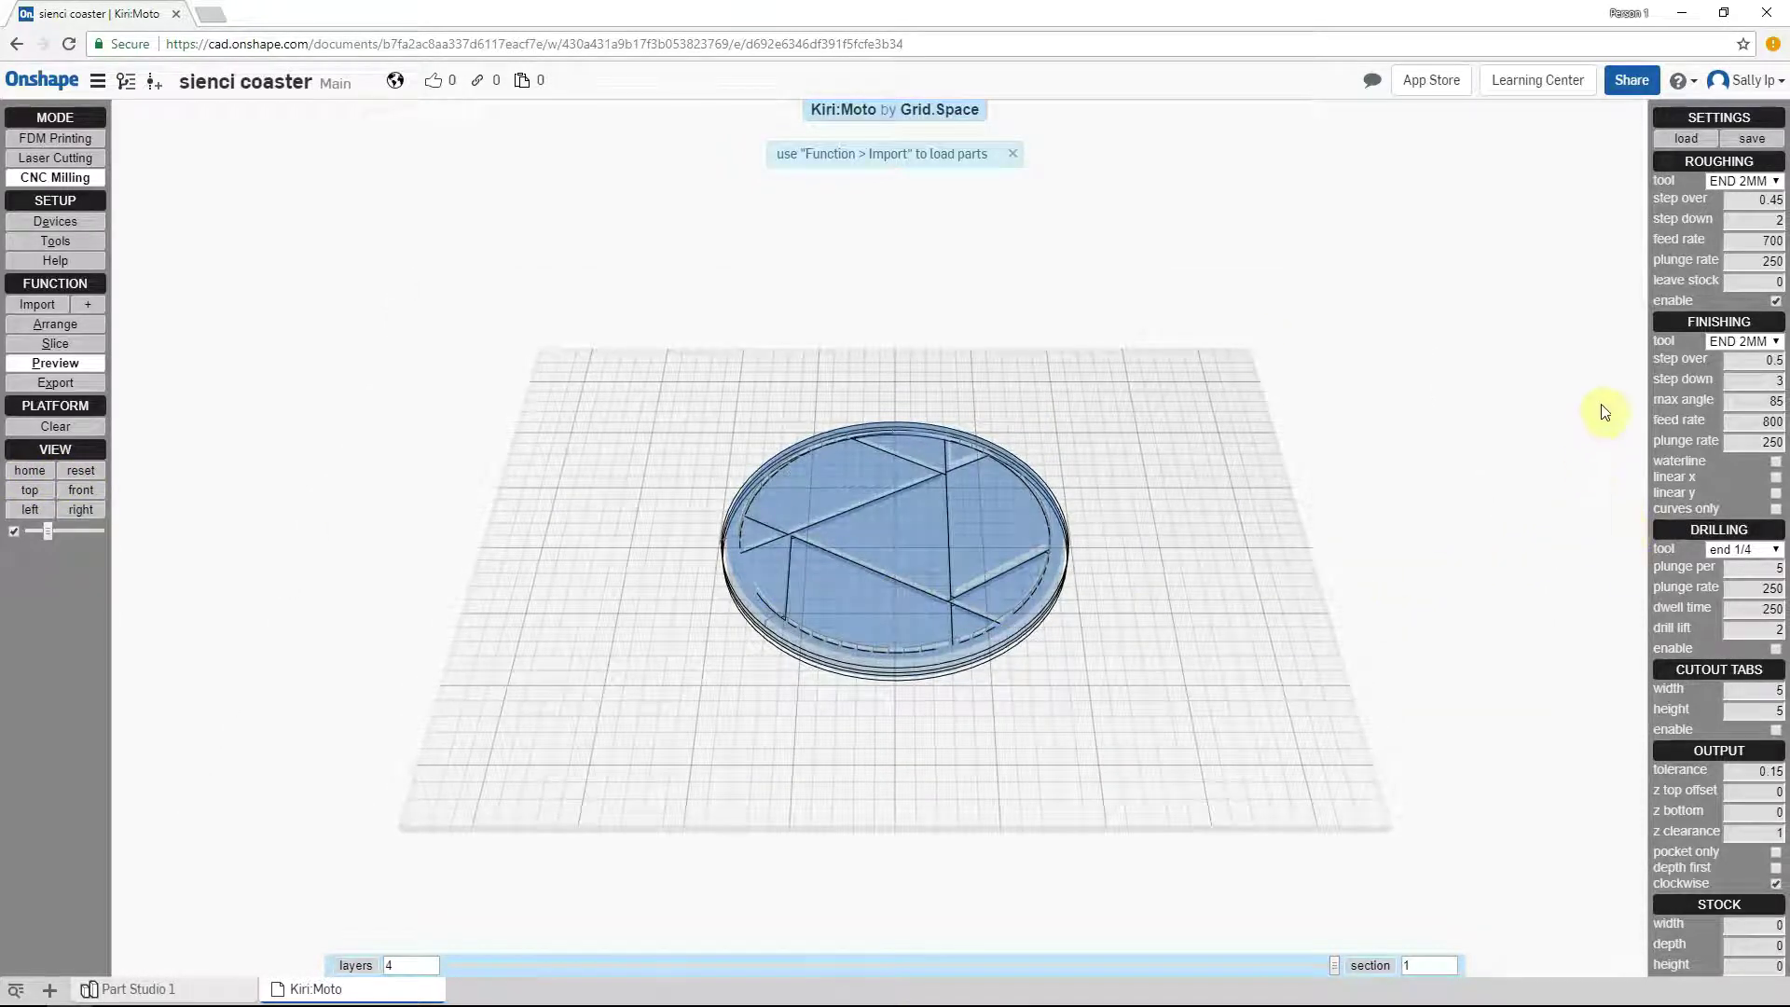
{"action": "left_click", "coordinate": [70, 365]}
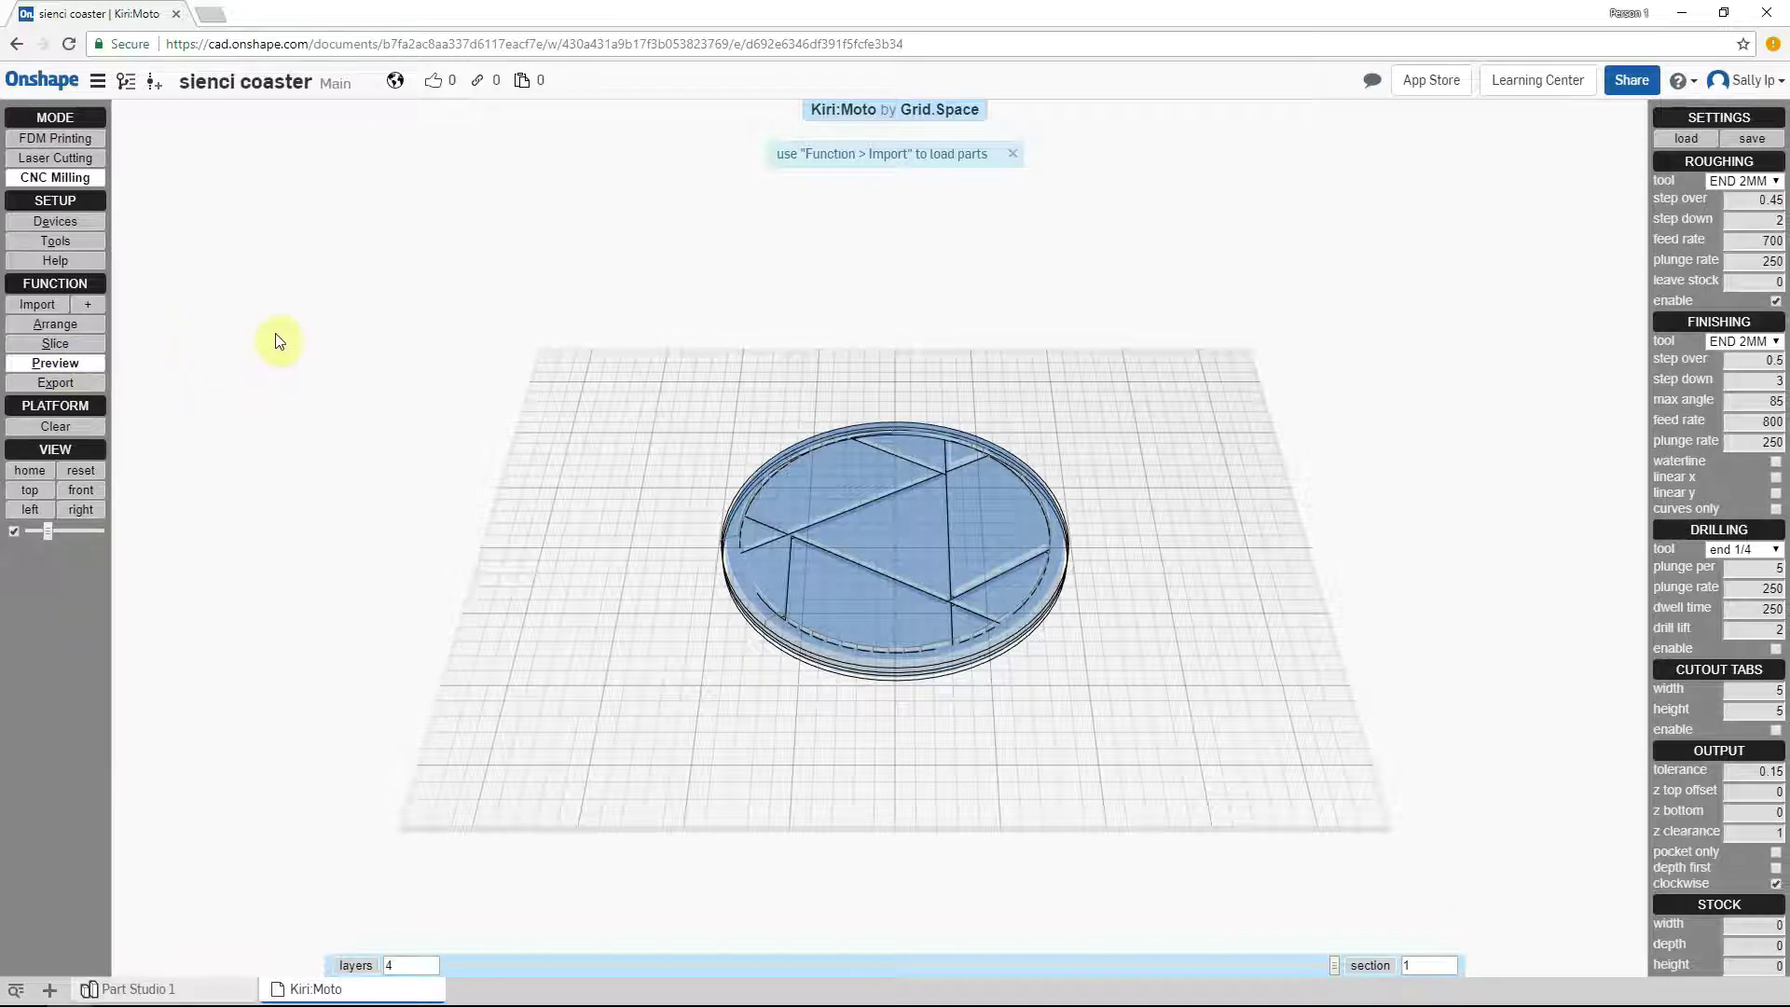
{"action": "left_click", "coordinate": [160, 990]}
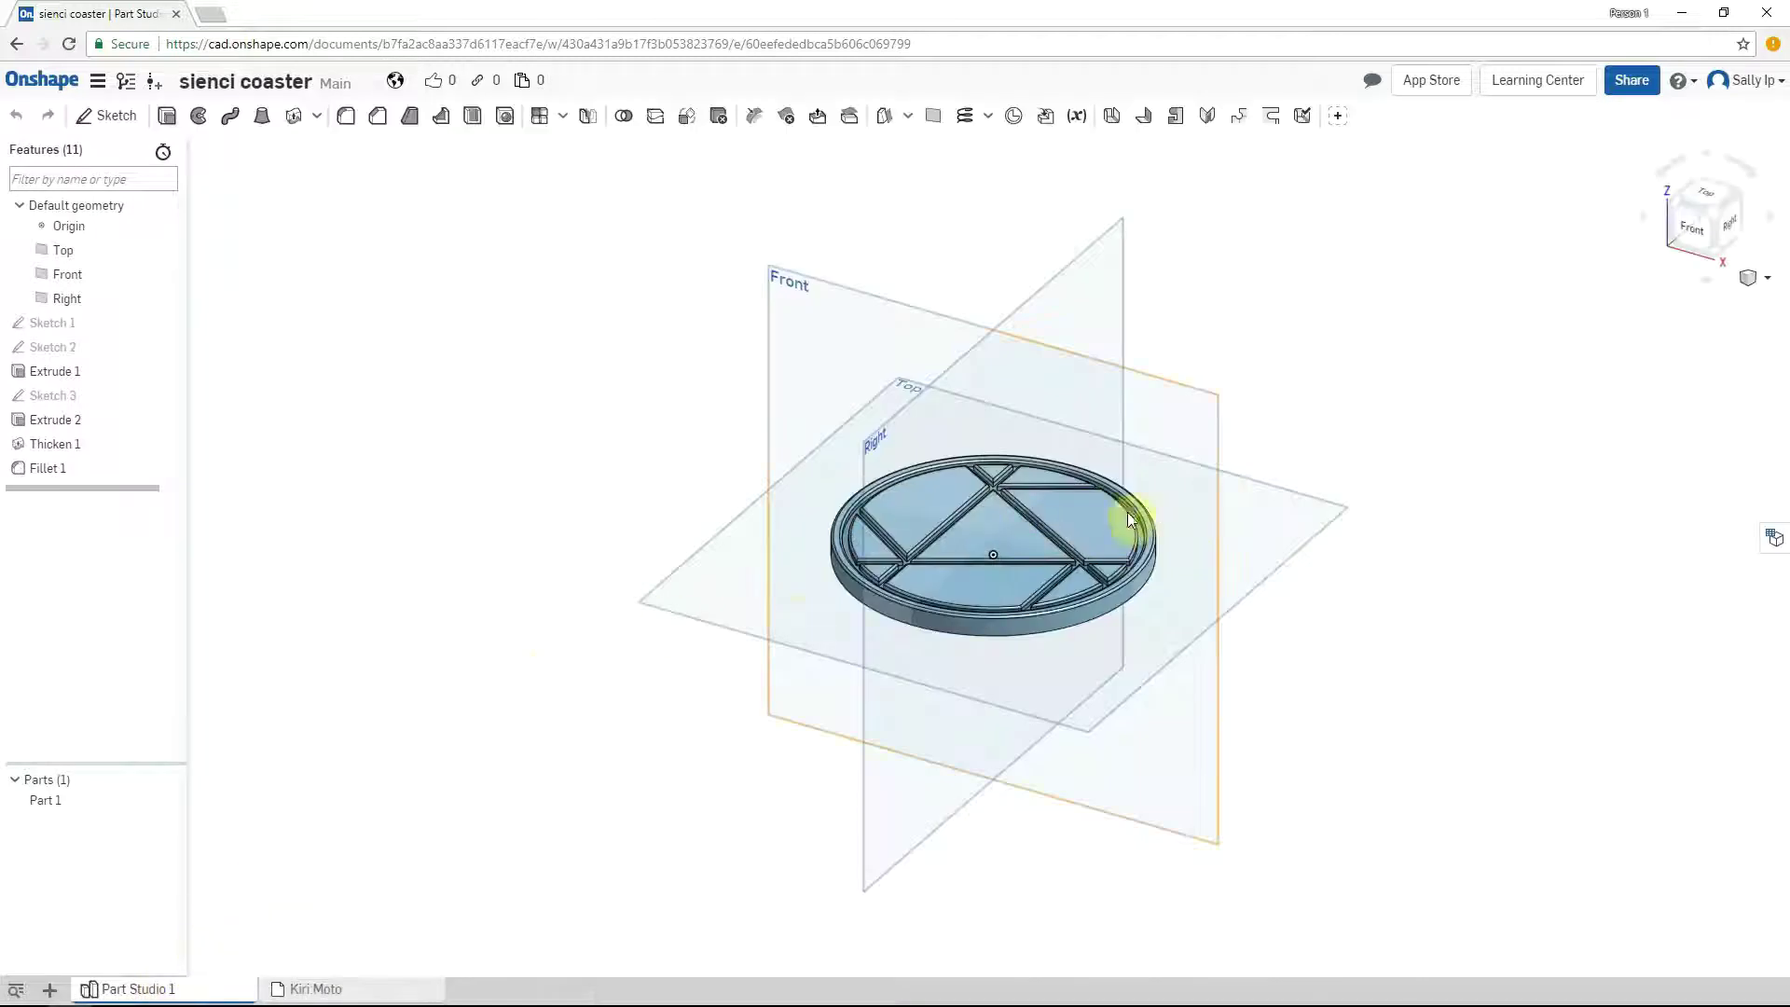
{"action": "scroll", "coordinate": [1016, 529], "scroll_direction": "up", "scroll_amount": 3}
{"action": "scroll", "coordinate": [1024, 507], "scroll_direction": "up", "scroll_amount": 2}
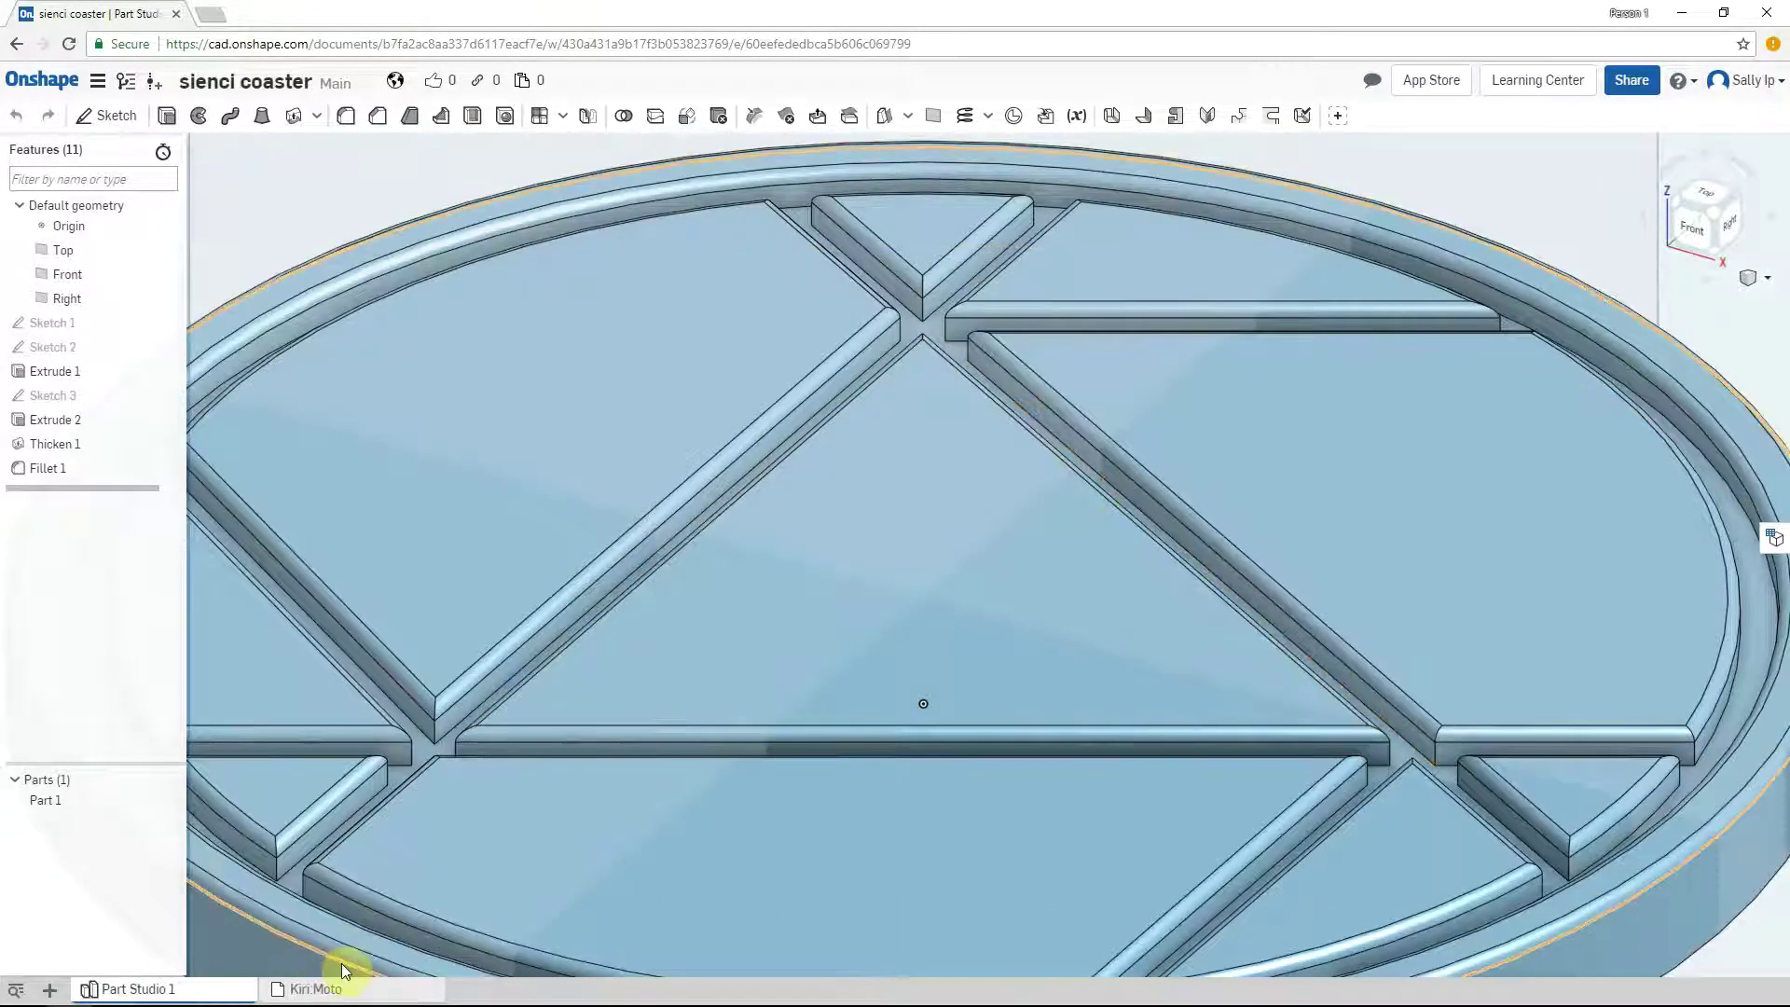
{"action": "left_click", "coordinate": [333, 992]}
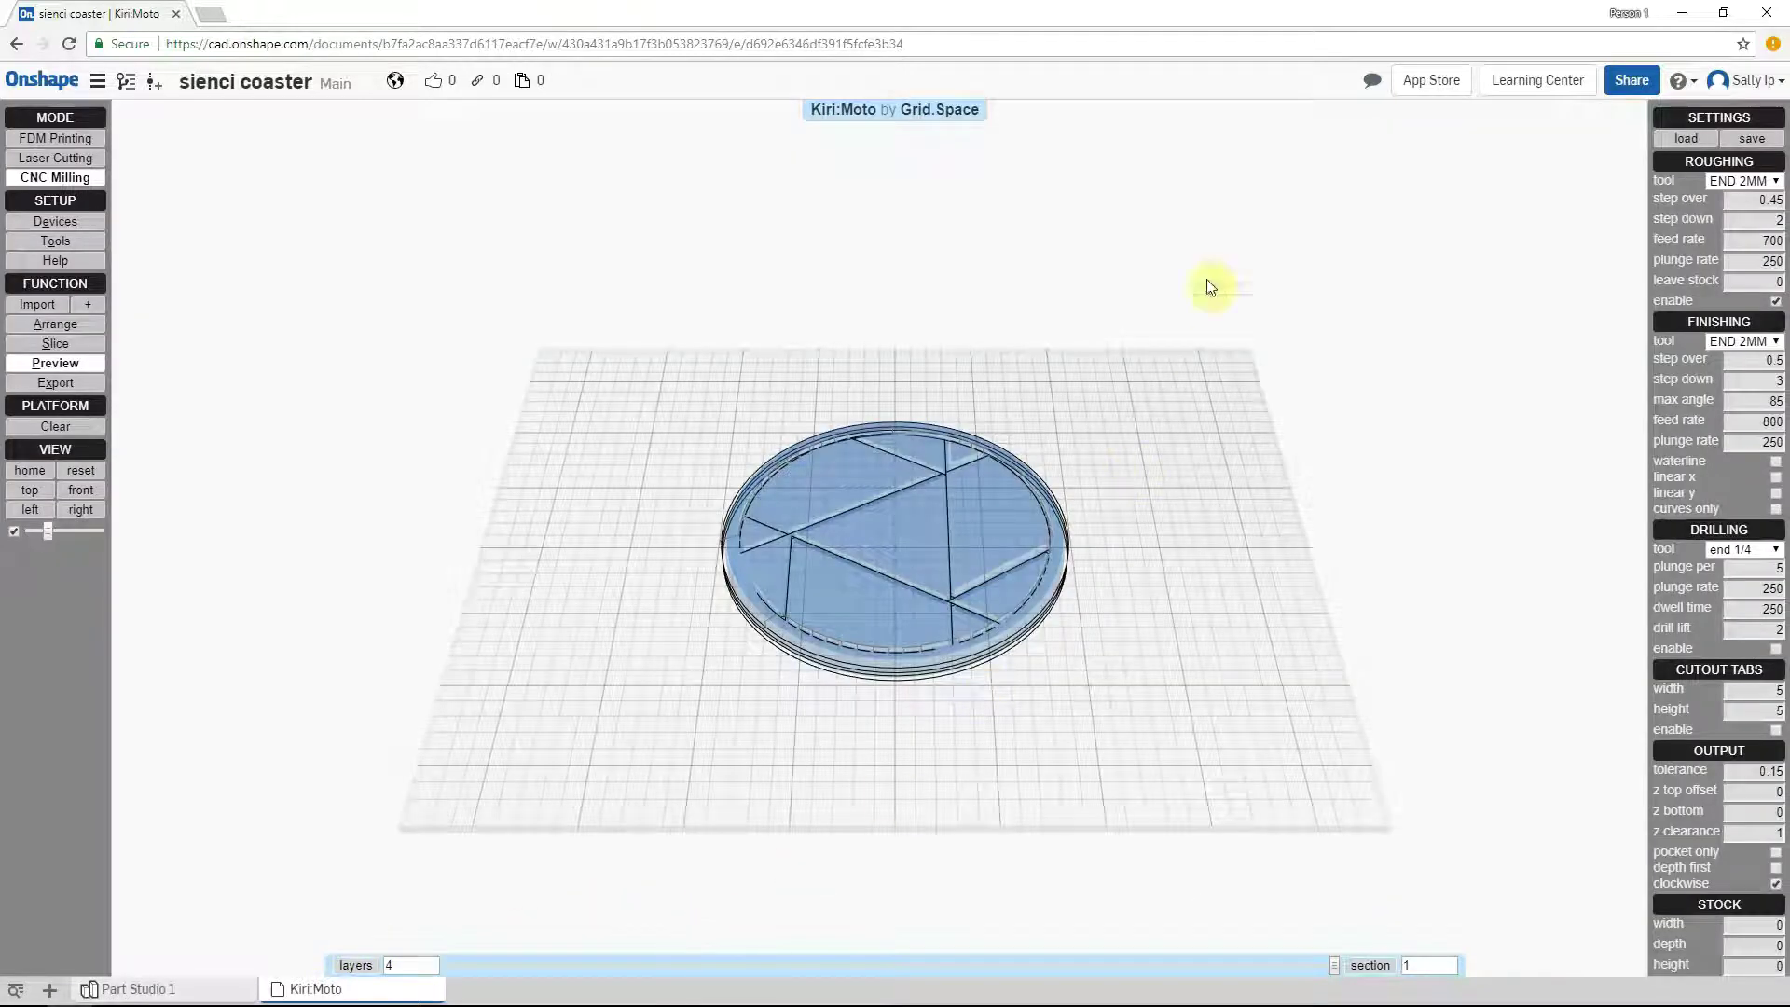
Check the END 2MM endmill's flute diameter, save the tool library, and re-slice the coaster
{"action": "left_click", "coordinate": [80, 239]}
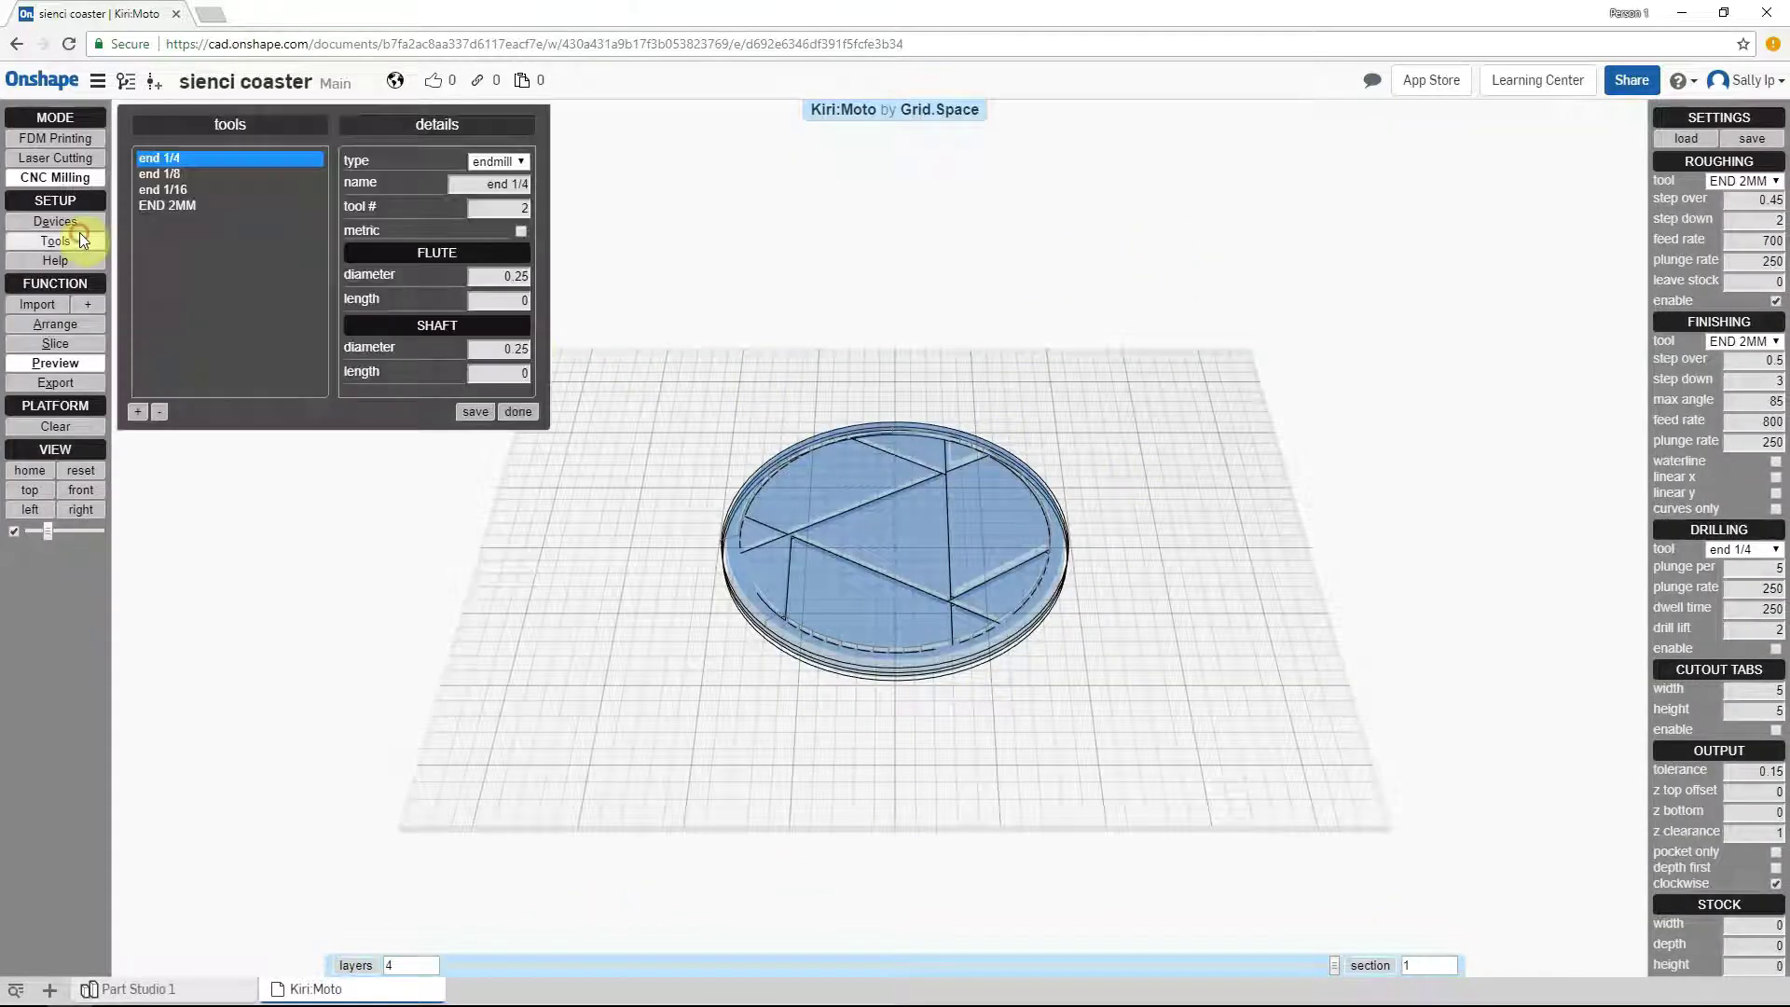
{"action": "left_click", "coordinate": [503, 208]}
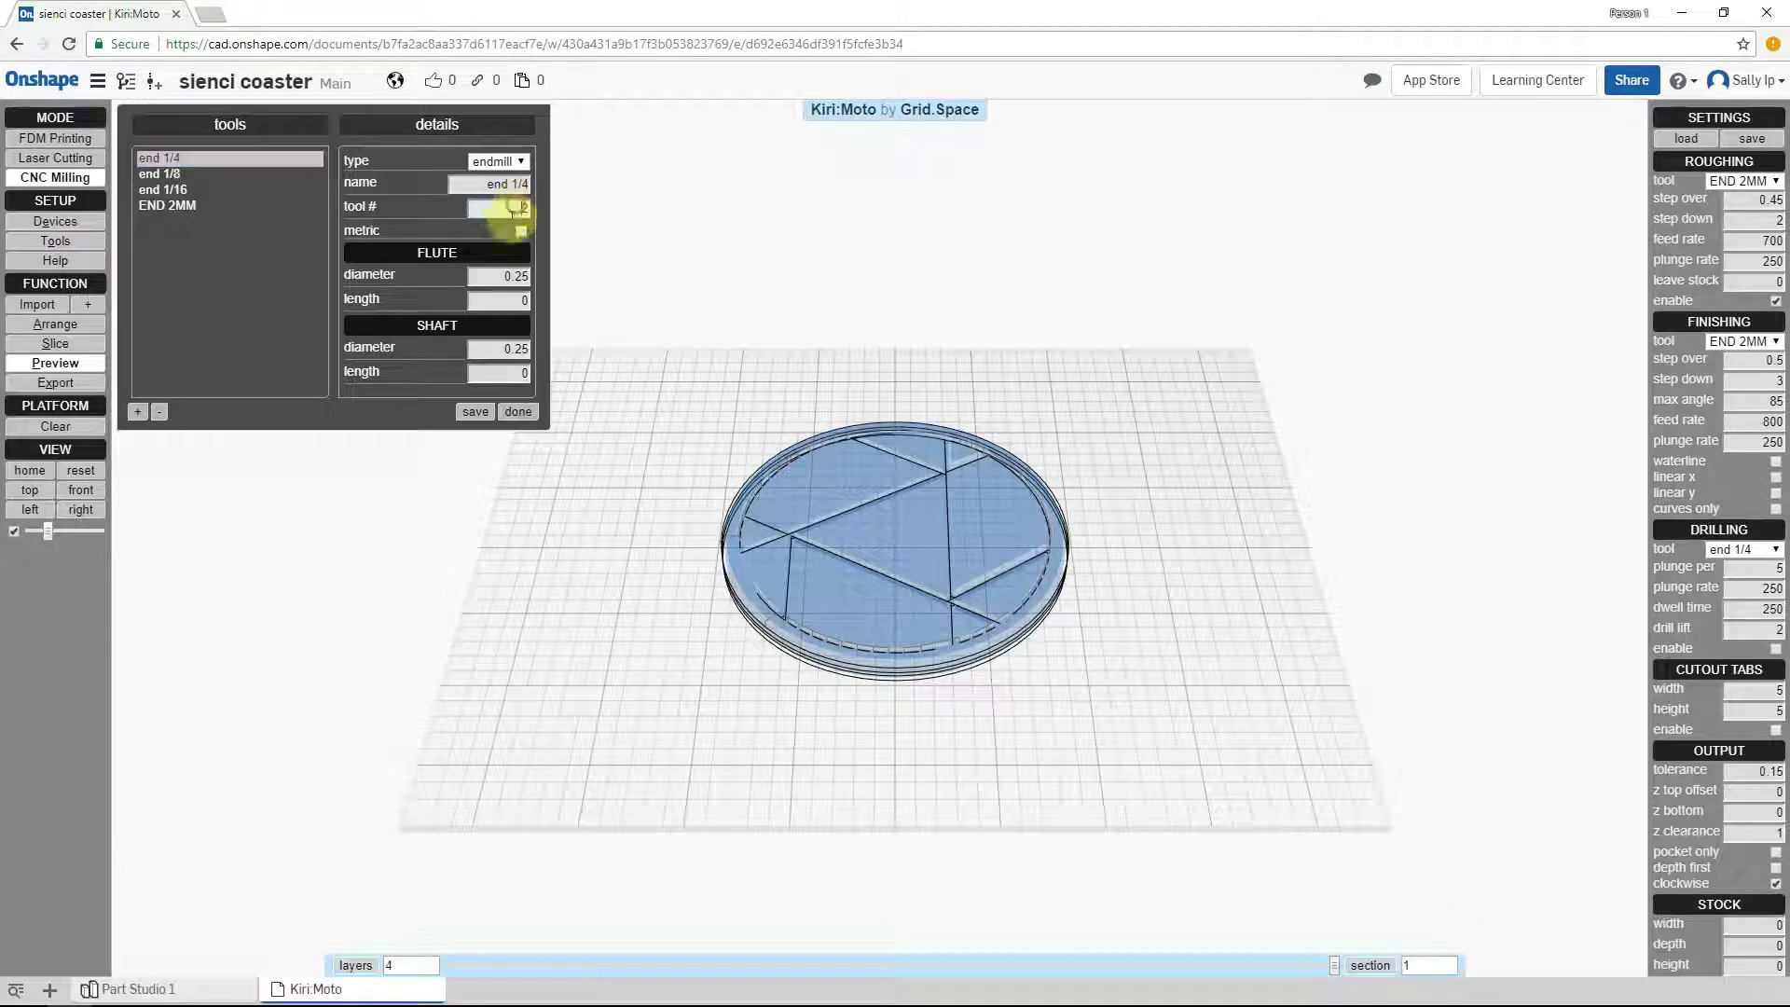
{"action": "left_click", "coordinate": [232, 207]}
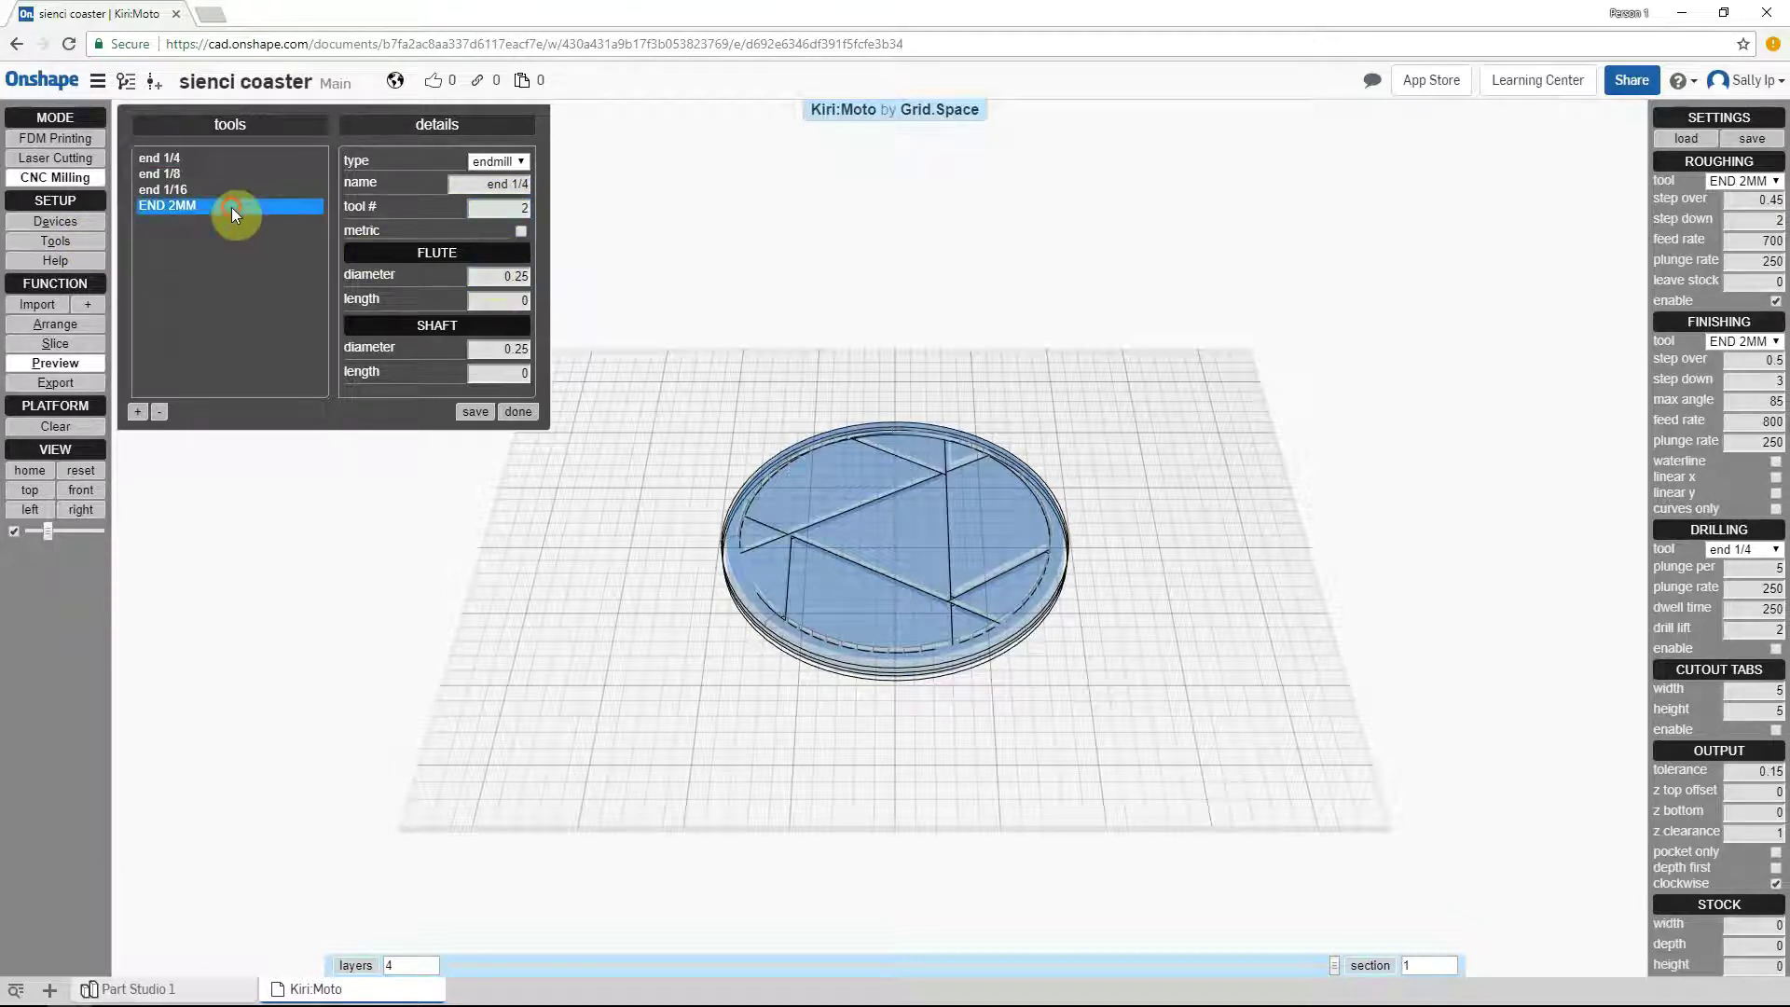
{"action": "left_click", "coordinate": [514, 277]}
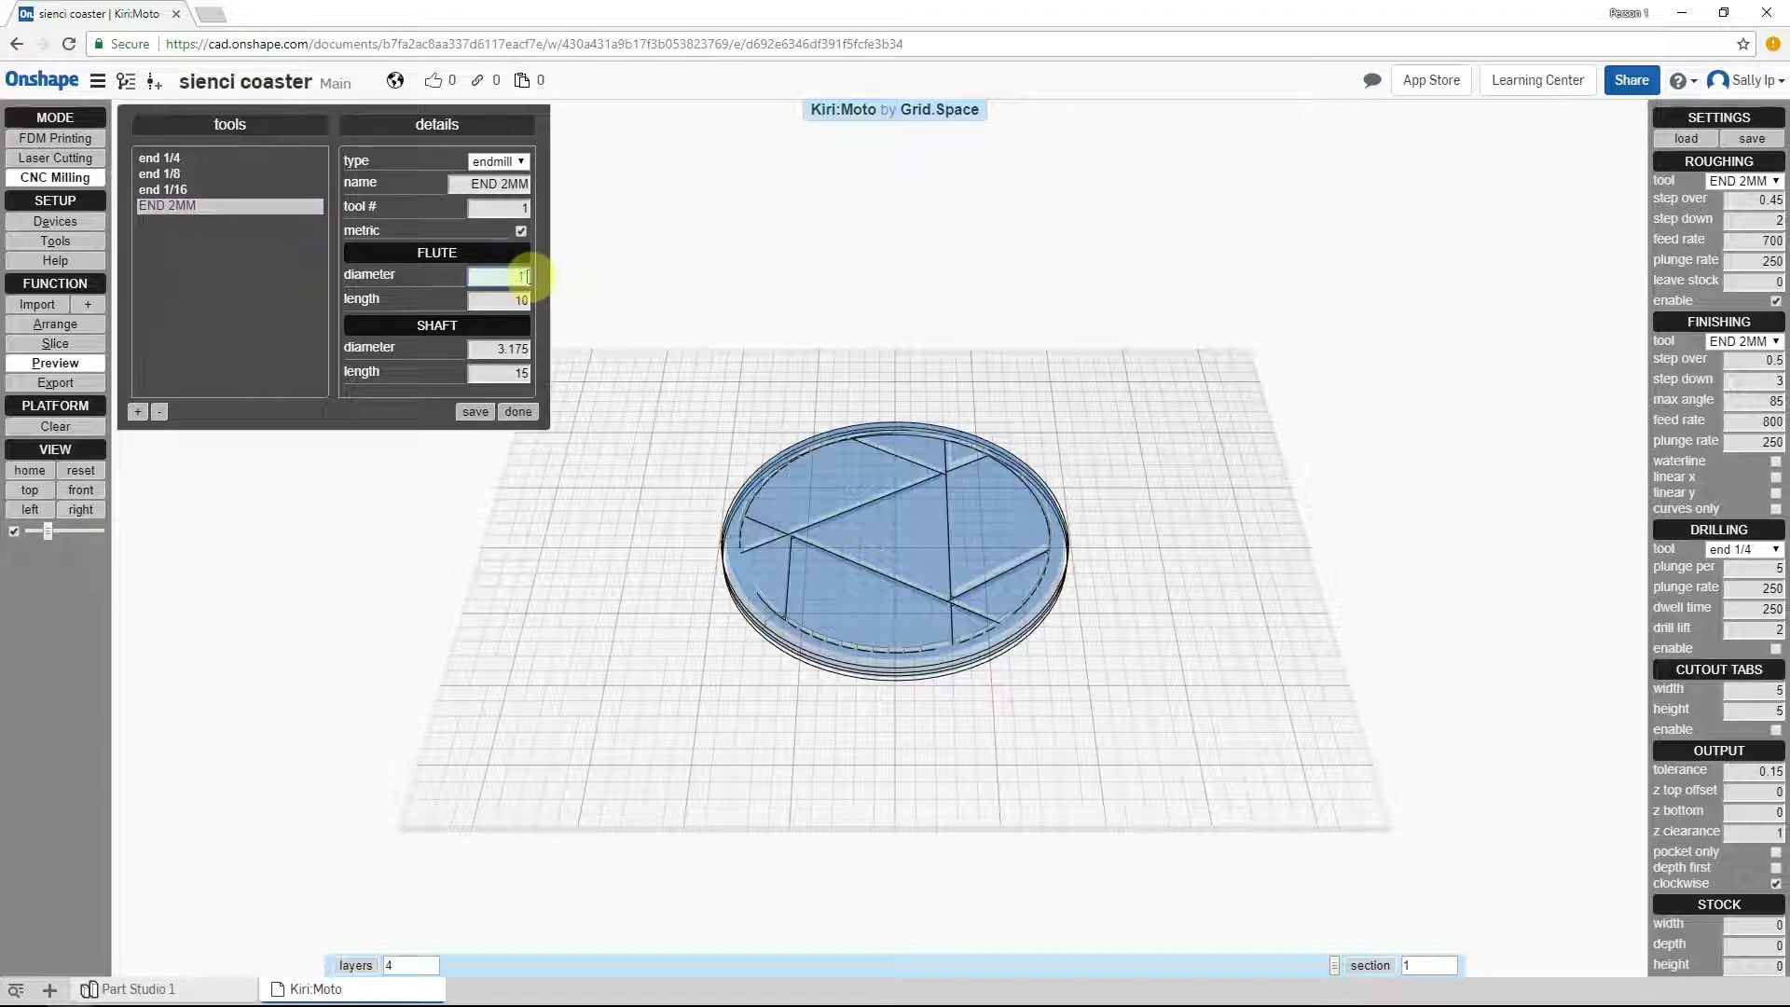
{"action": "type", "text": ".95"}
{"action": "left_click", "coordinate": [484, 410]}
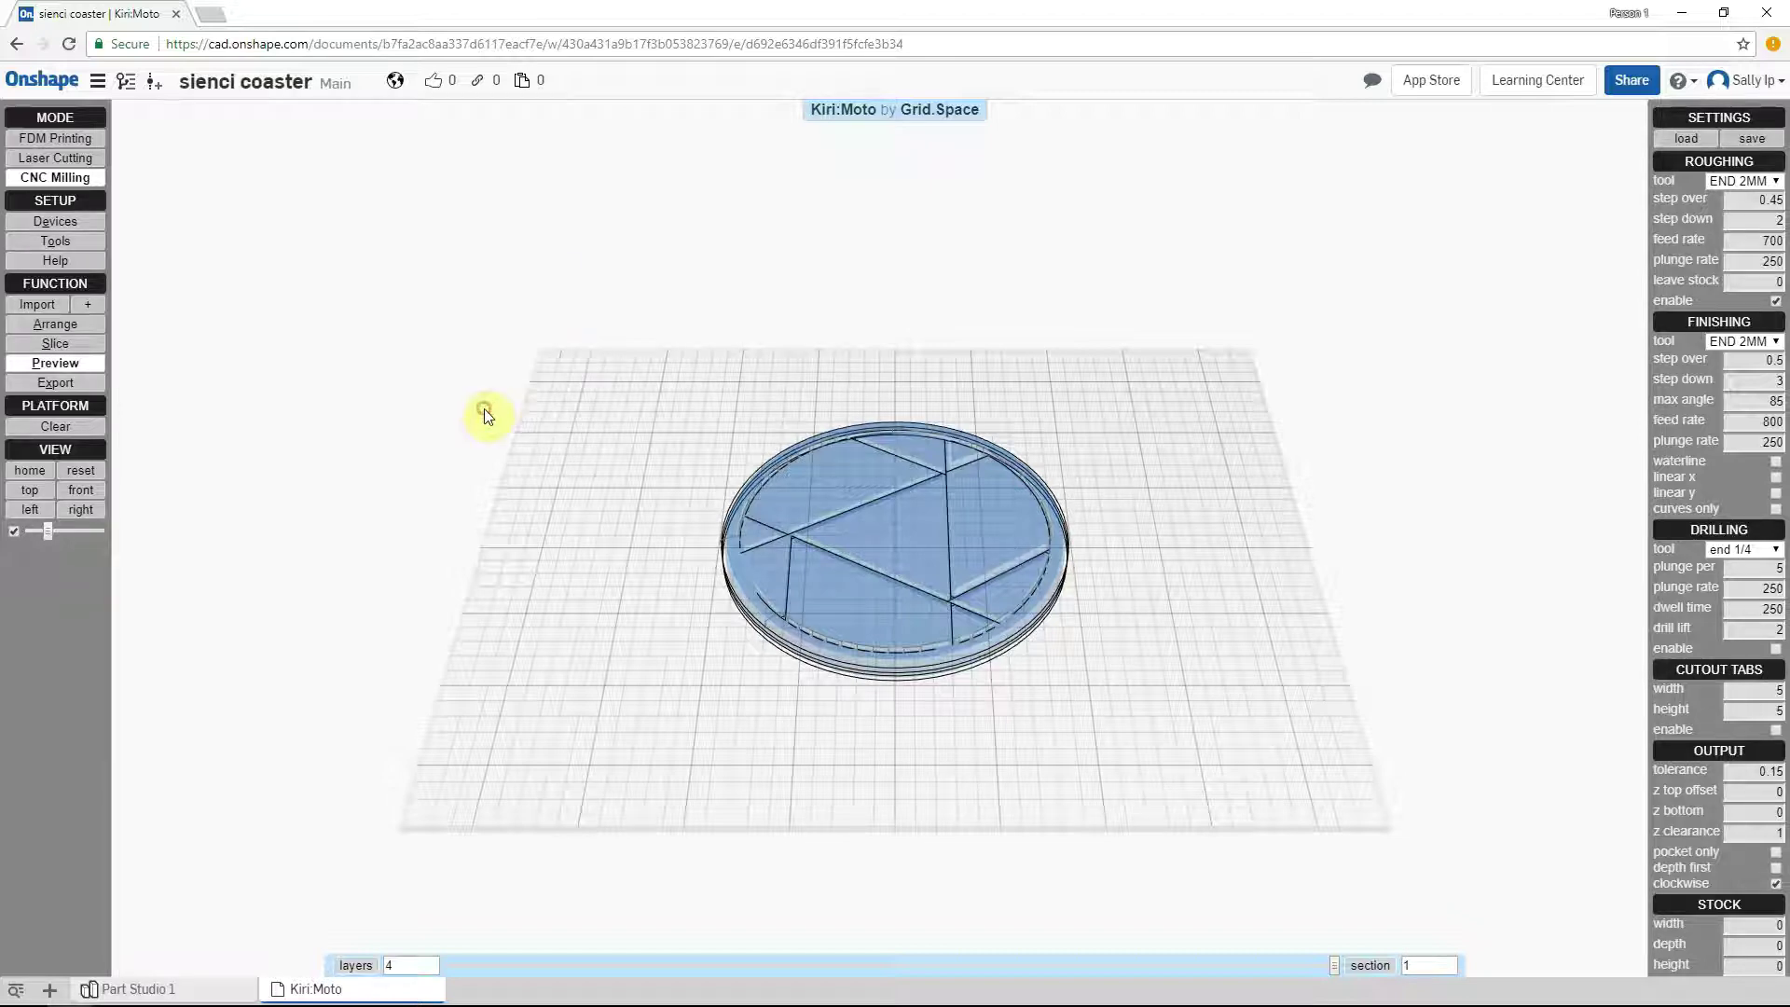
{"action": "left_click", "coordinate": [64, 343]}
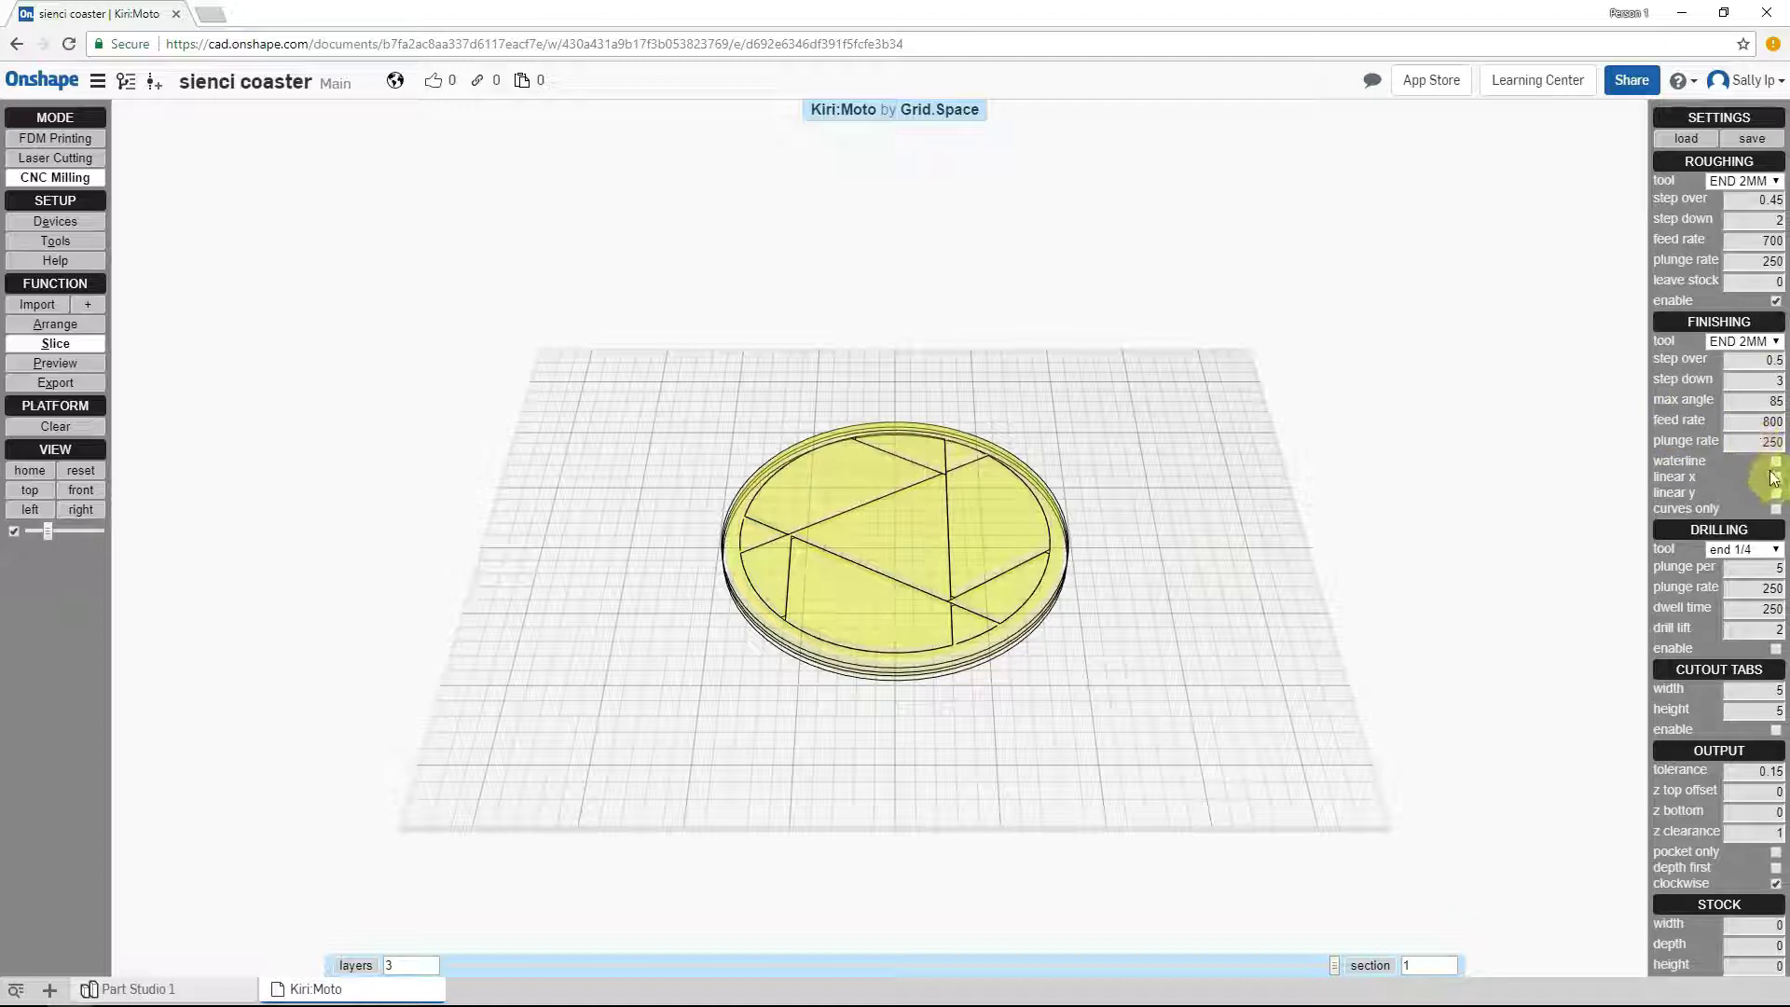
Set finishing step over to 0.75 and enable waterline, linear x, linear y and curves-only finishing
{"action": "left_click", "coordinate": [1760, 360]}
{"action": "type", "text": "0.75"}
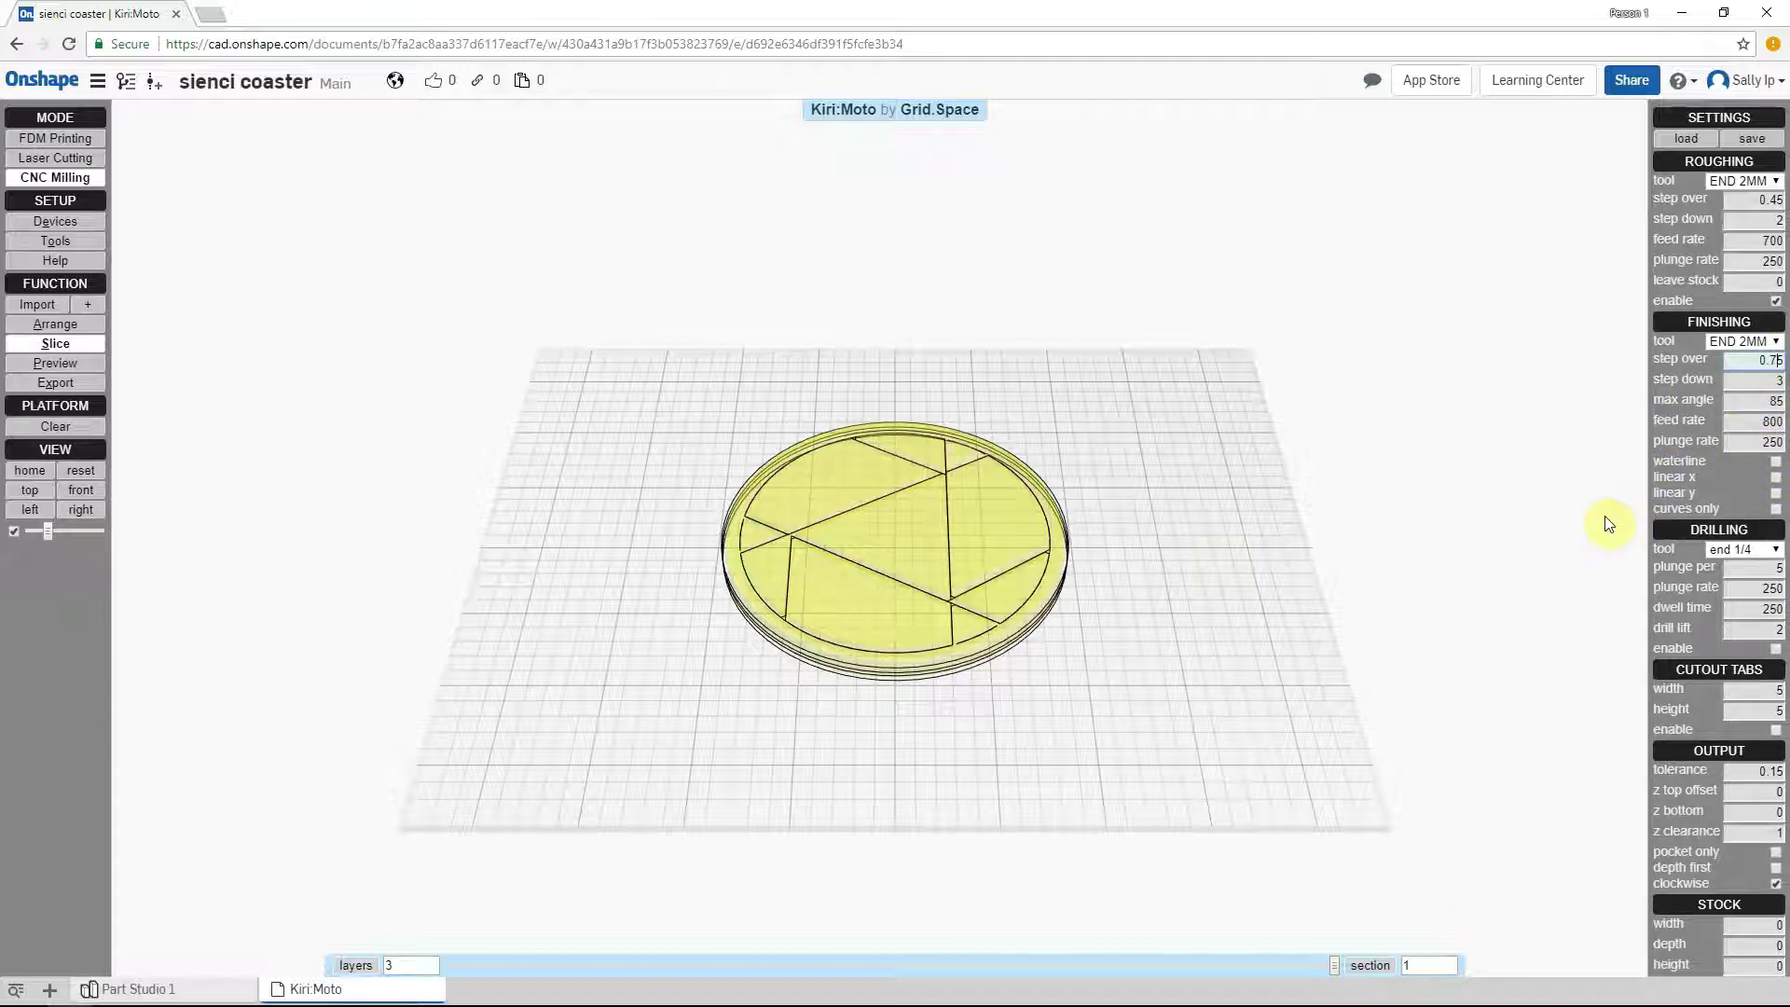
{"action": "left_click", "coordinate": [1771, 382]}
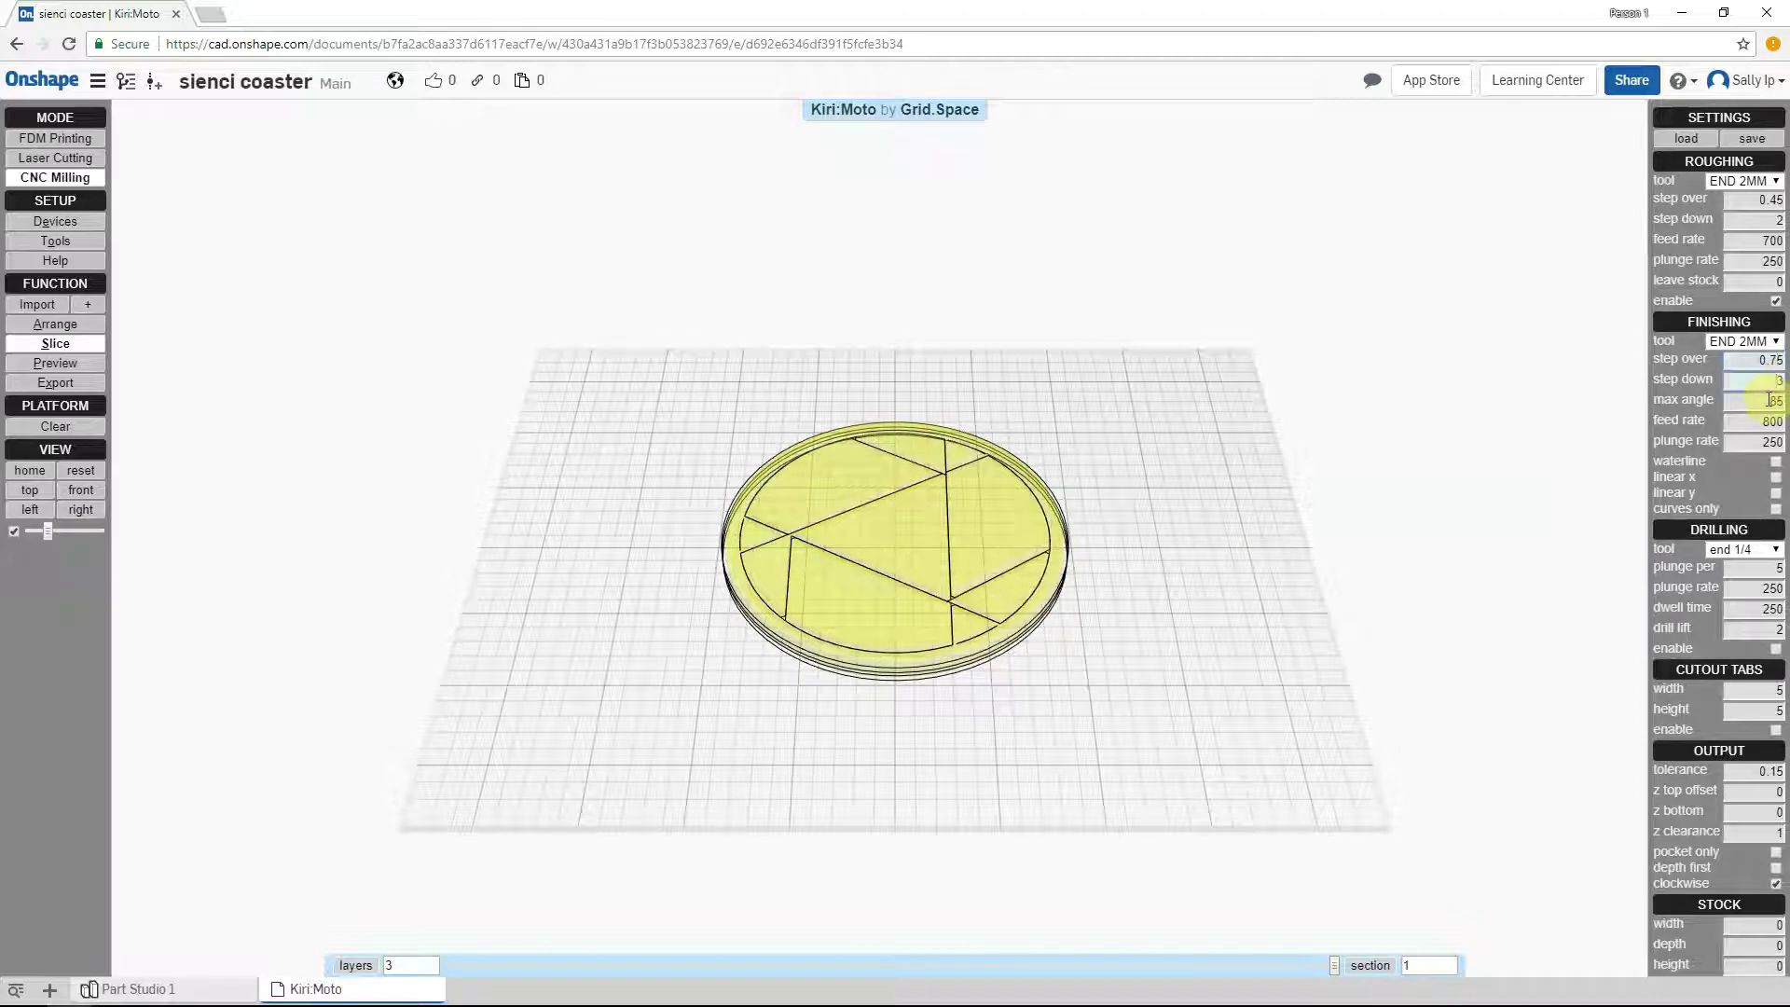
{"action": "left_click", "coordinate": [1769, 399]}
{"action": "left_click", "coordinate": [1760, 442]}
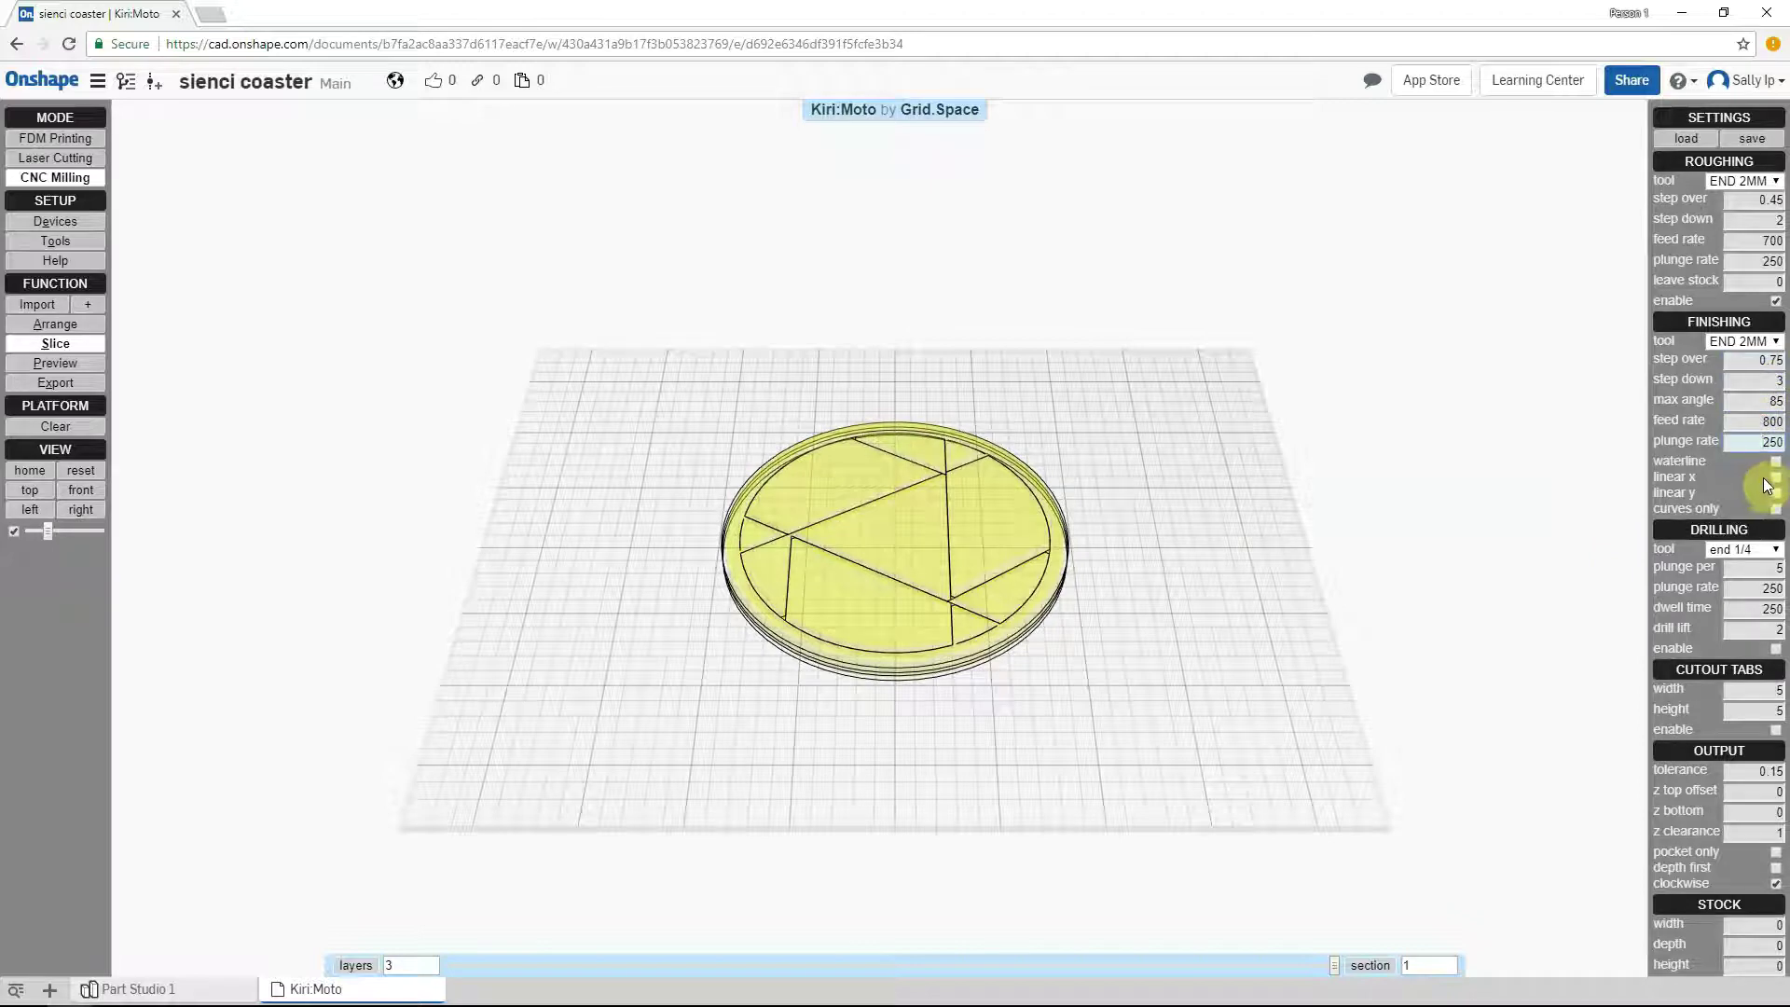
{"action": "left_click", "coordinate": [1777, 464]}
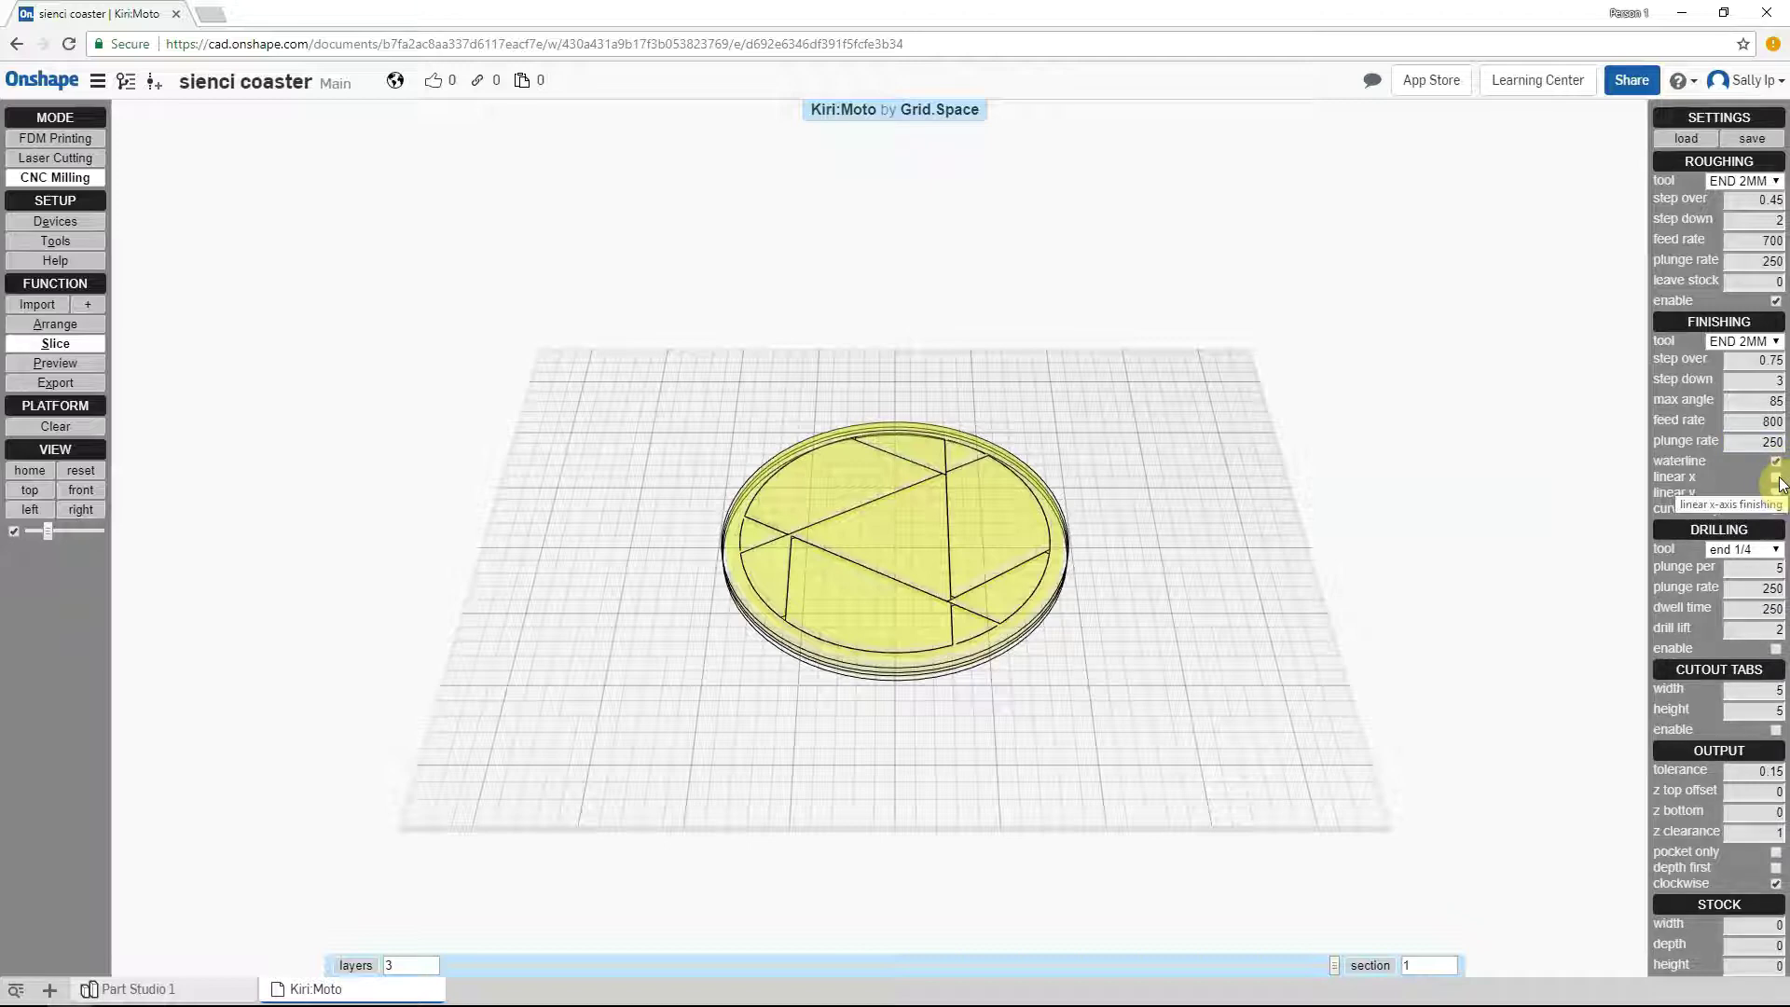
{"action": "left_click", "coordinate": [1777, 478]}
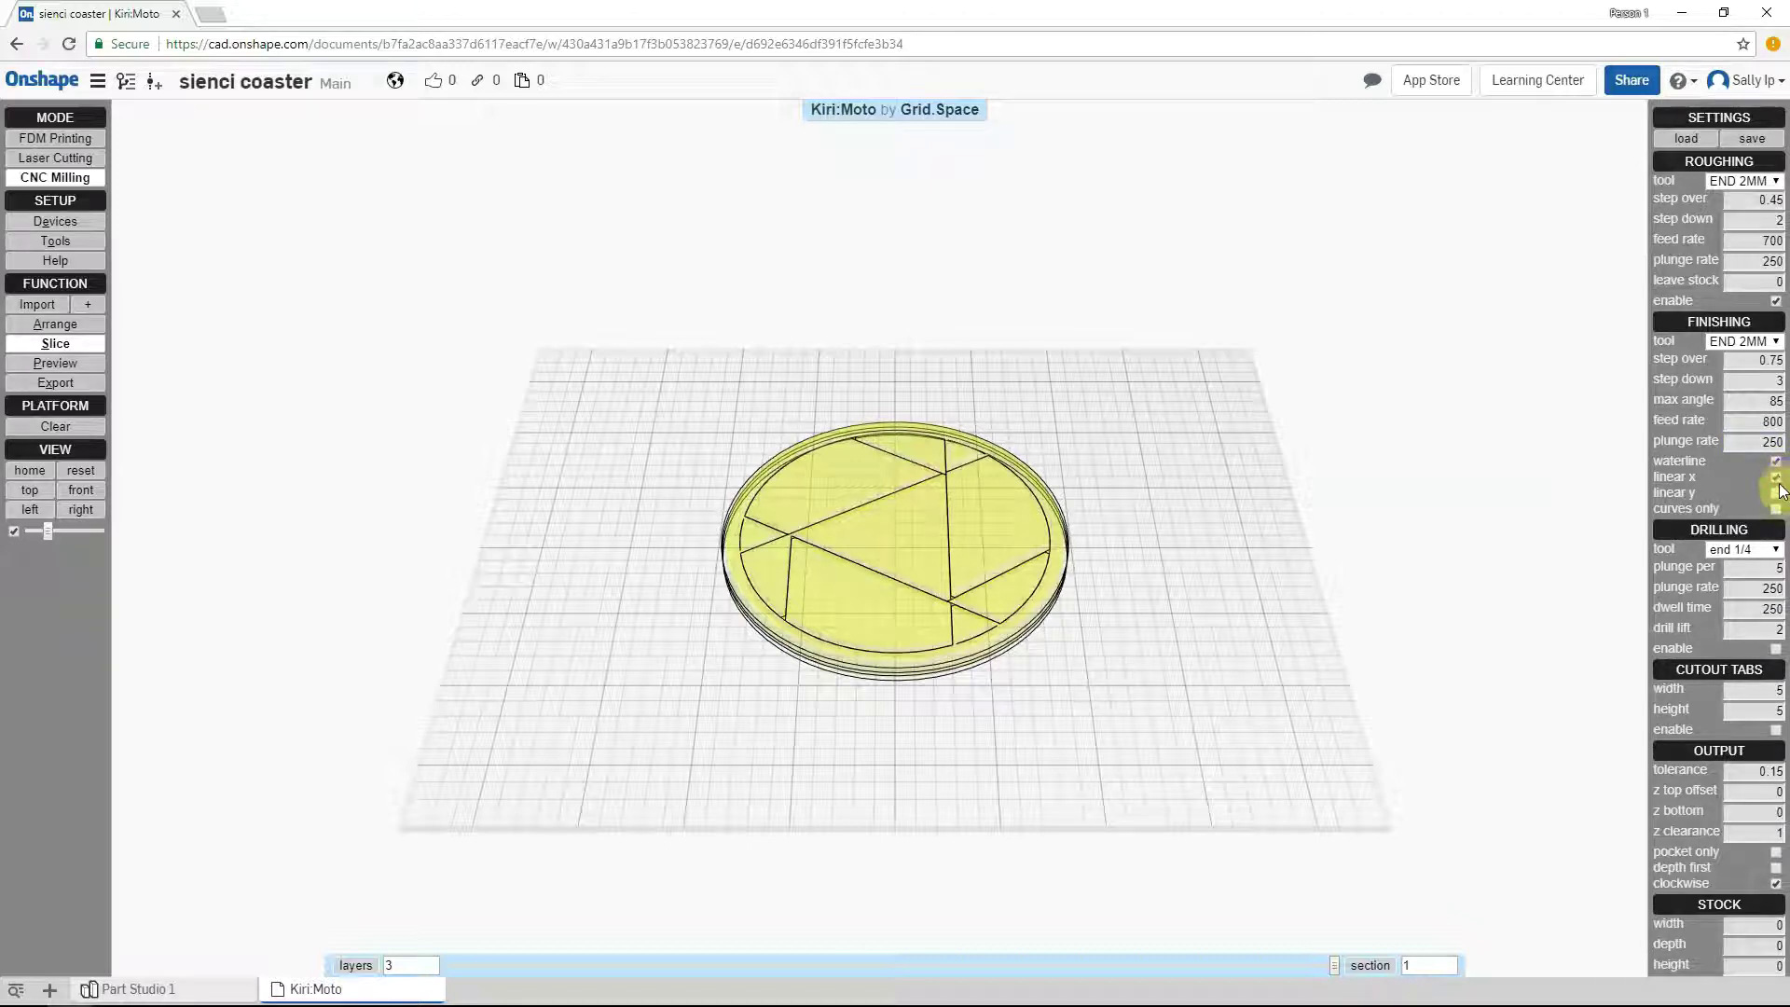
{"action": "mouse_move", "coordinate": [1680, 460]}
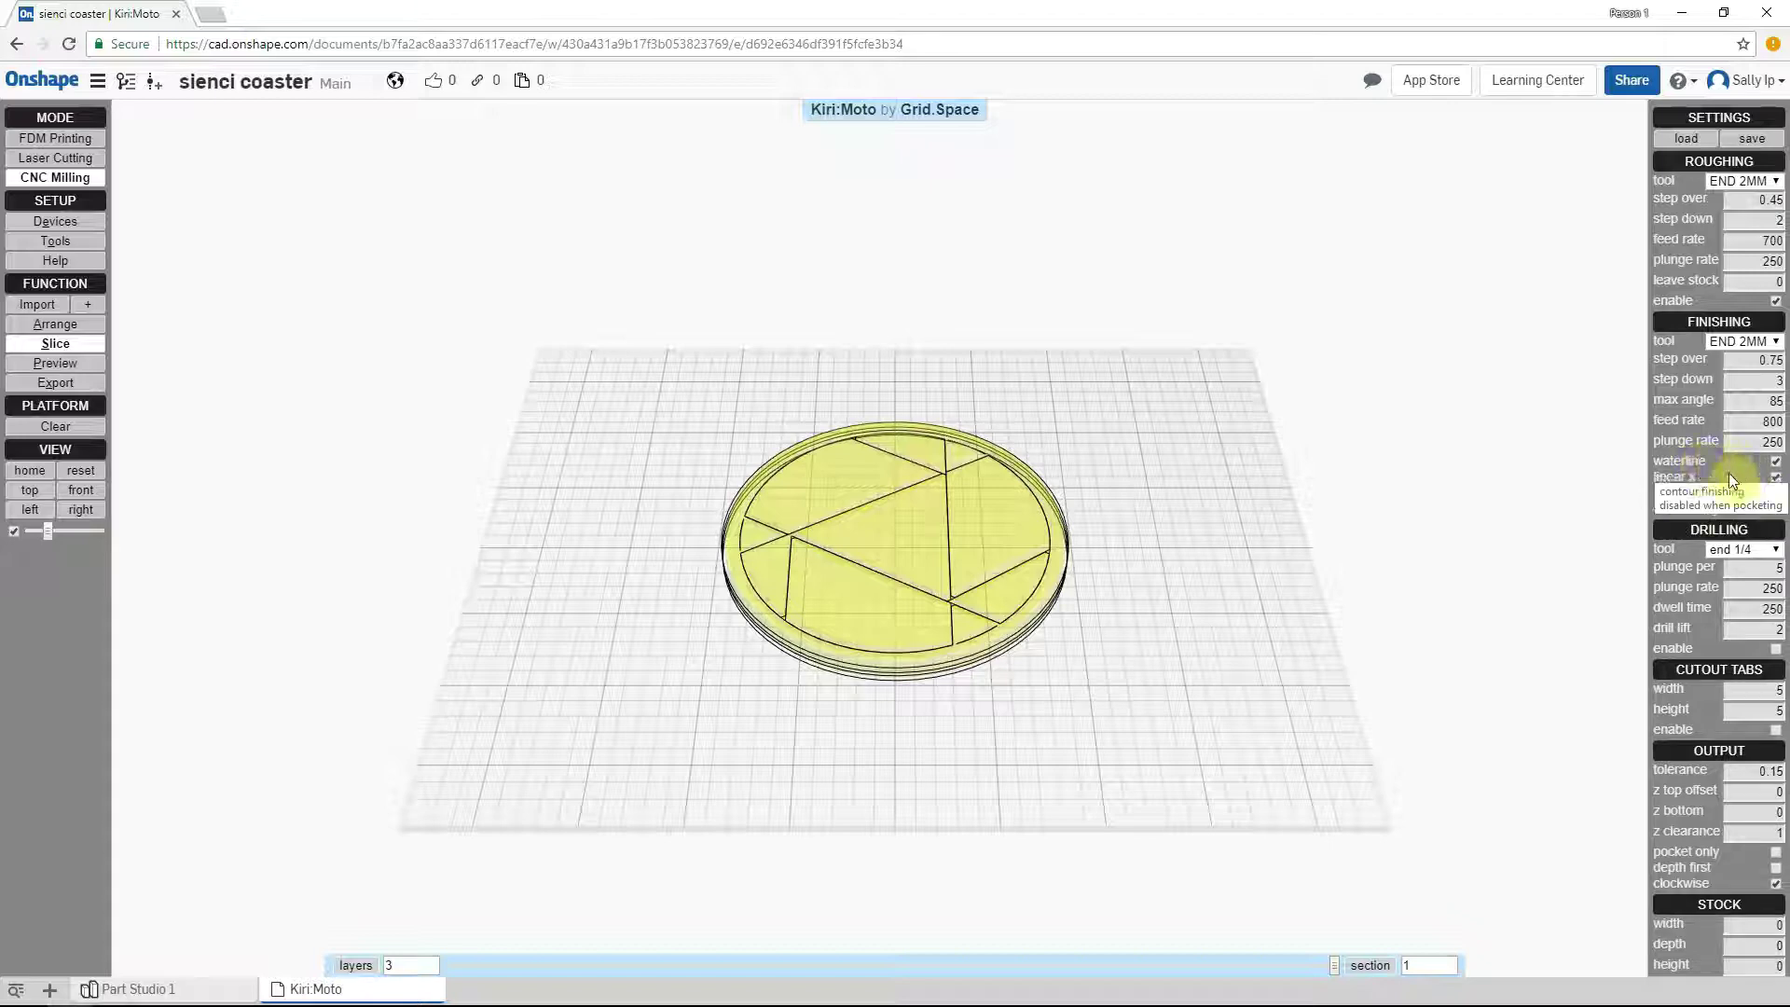
Re-slice the coaster into 138 toolpath layers
{"action": "left_click", "coordinate": [58, 345]}
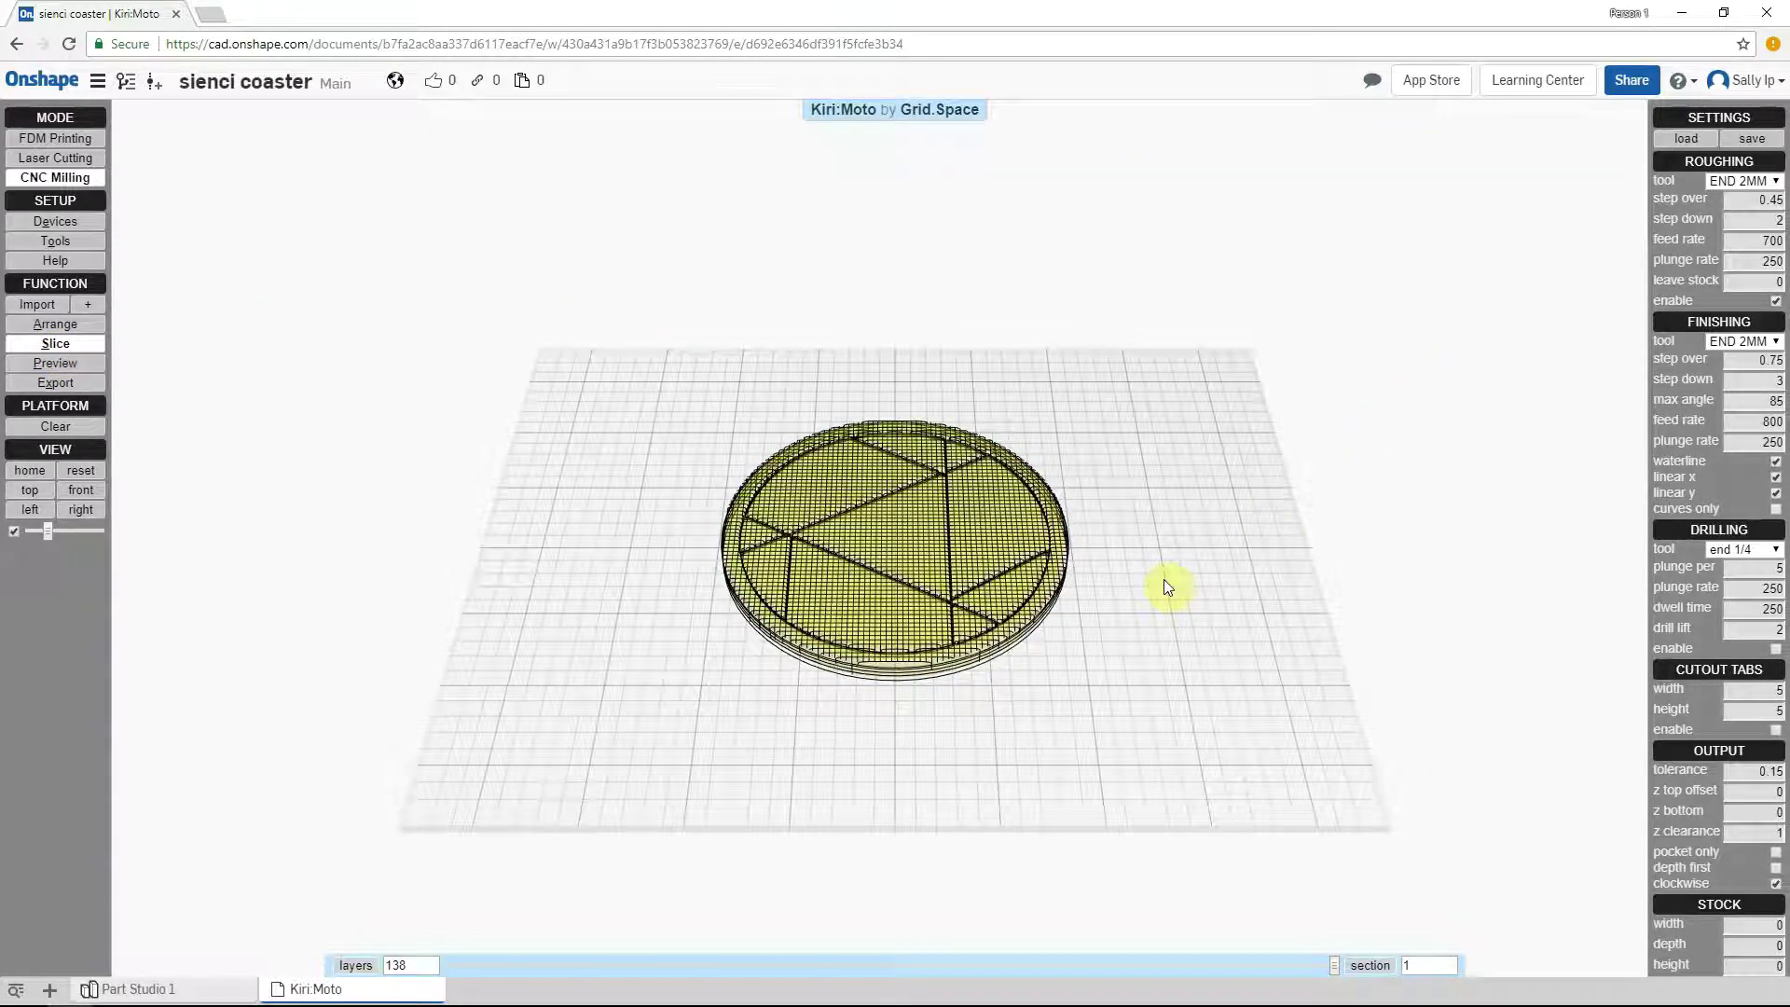
{"action": "scroll", "coordinate": [1050, 697], "scroll_direction": "up", "scroll_amount": 5}
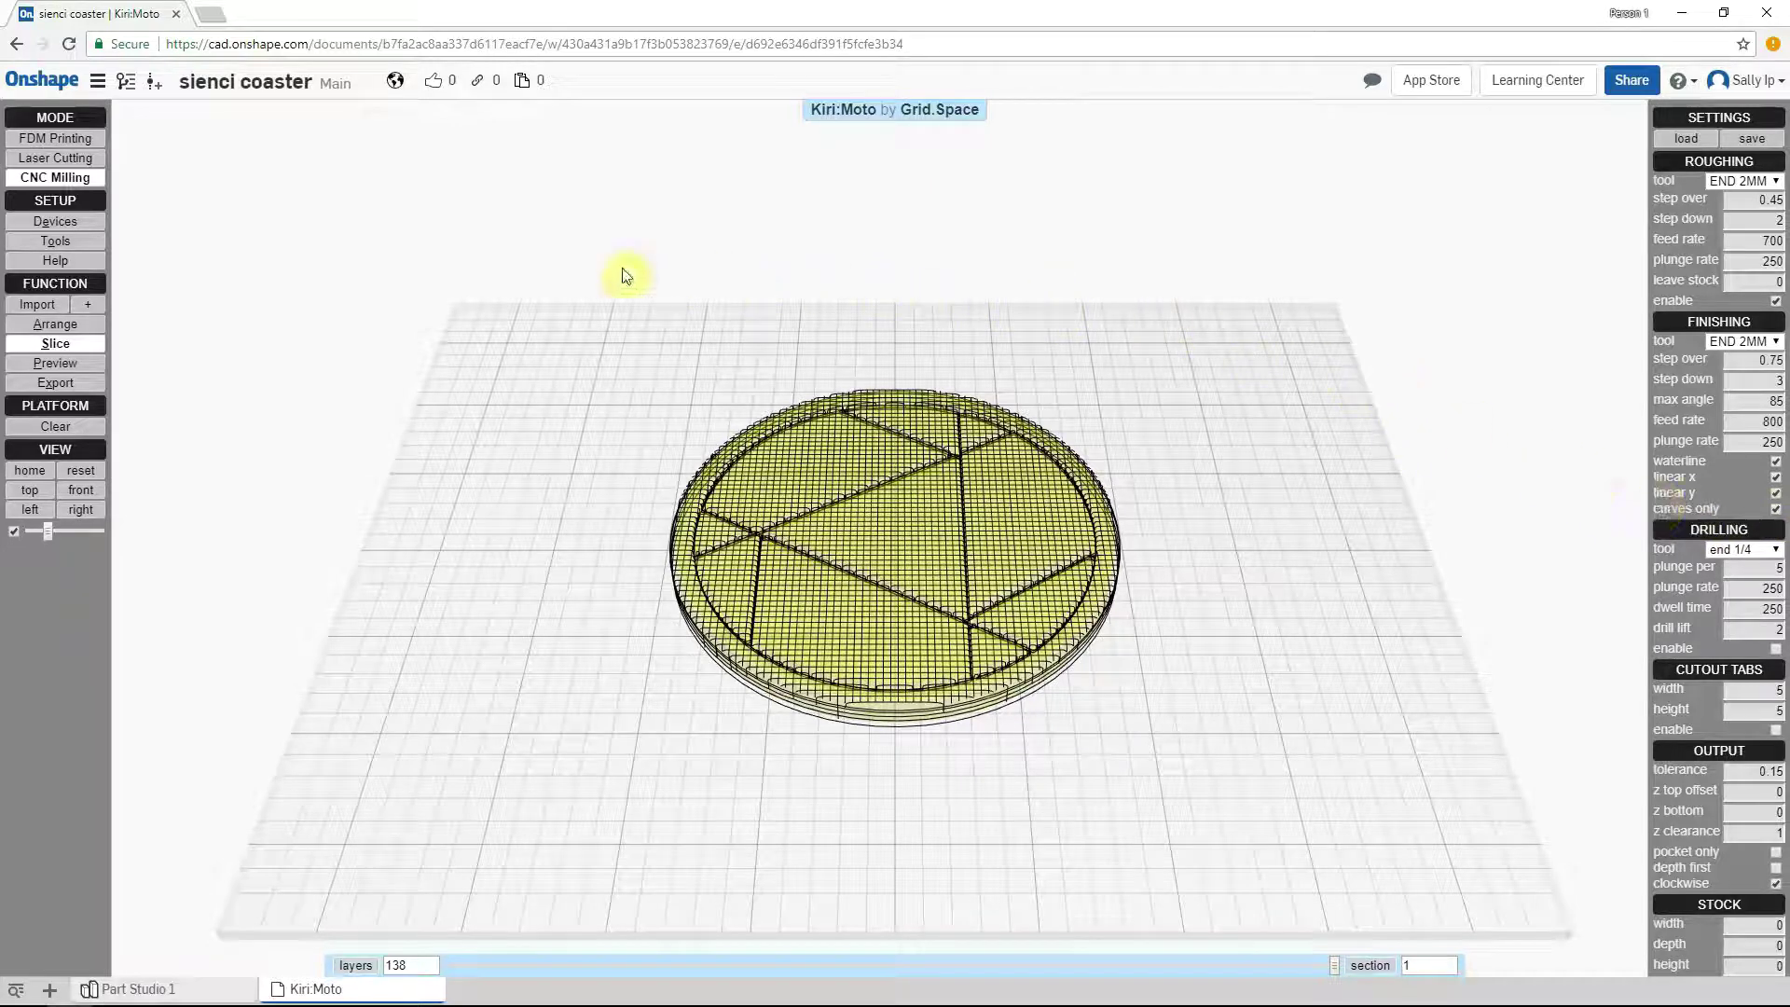
{"action": "left_click", "coordinate": [55, 343]}
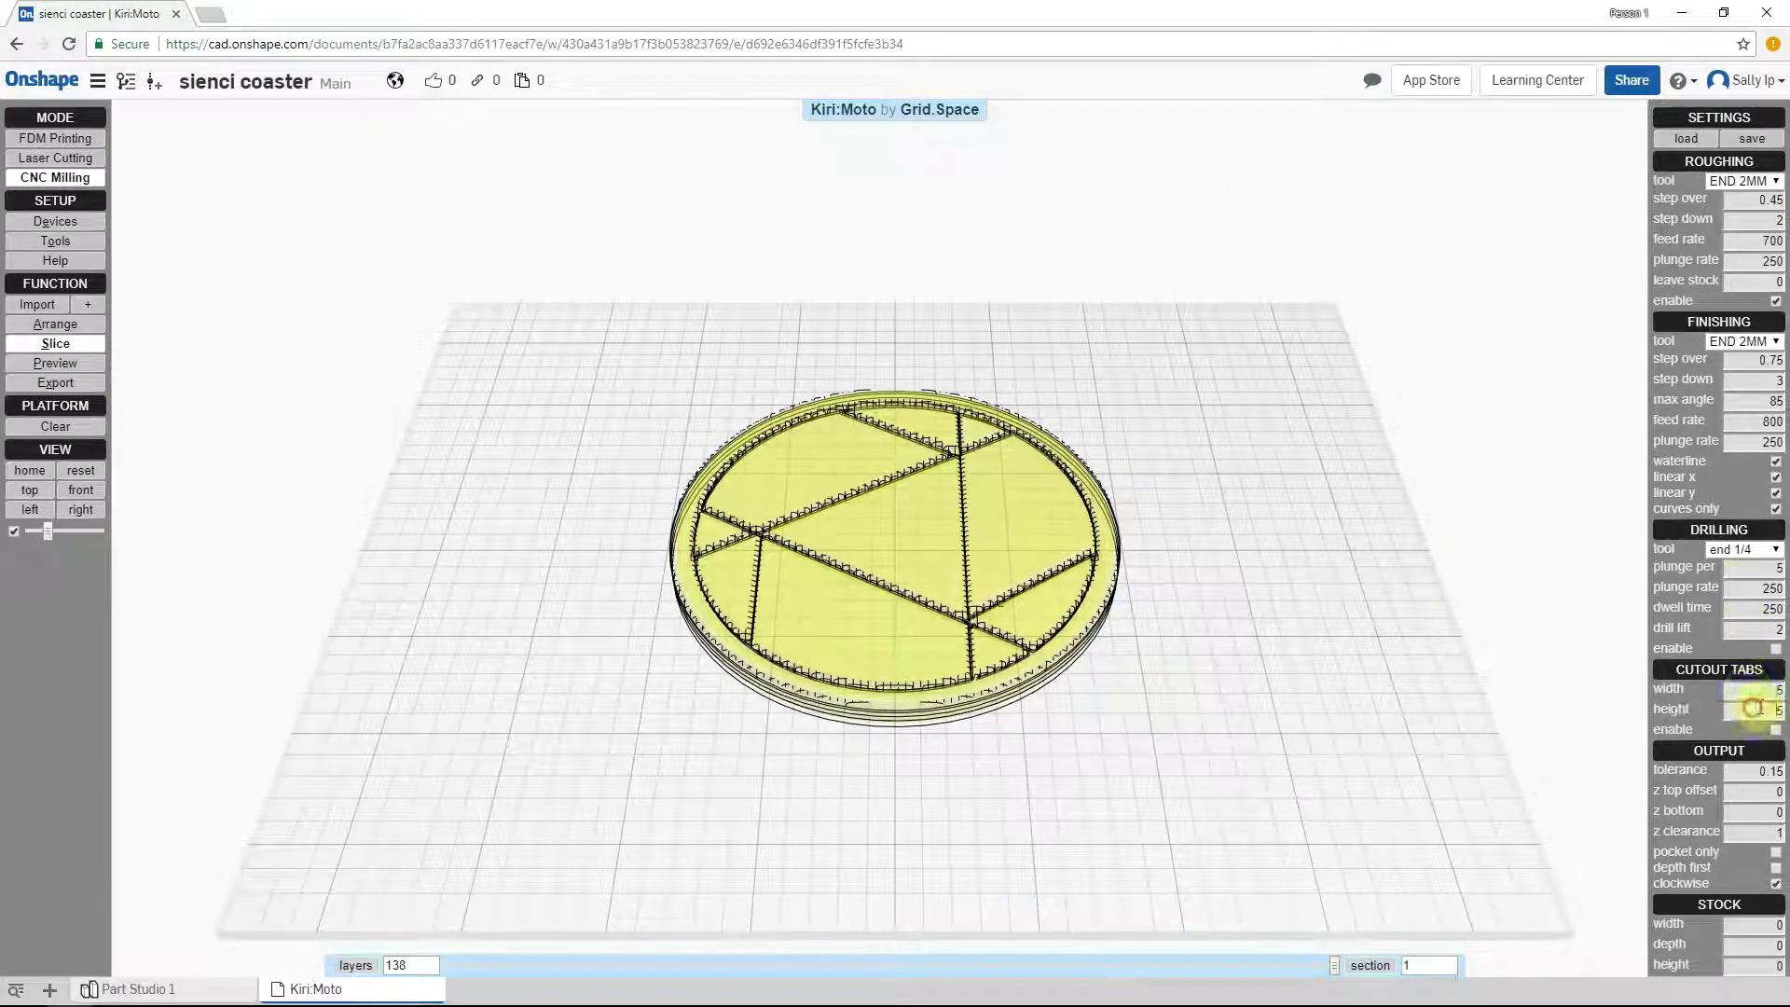
Enable cutout tabs with width 3 and height 1, then orbit to check the coaster
{"action": "left_click", "coordinate": [1760, 690]}
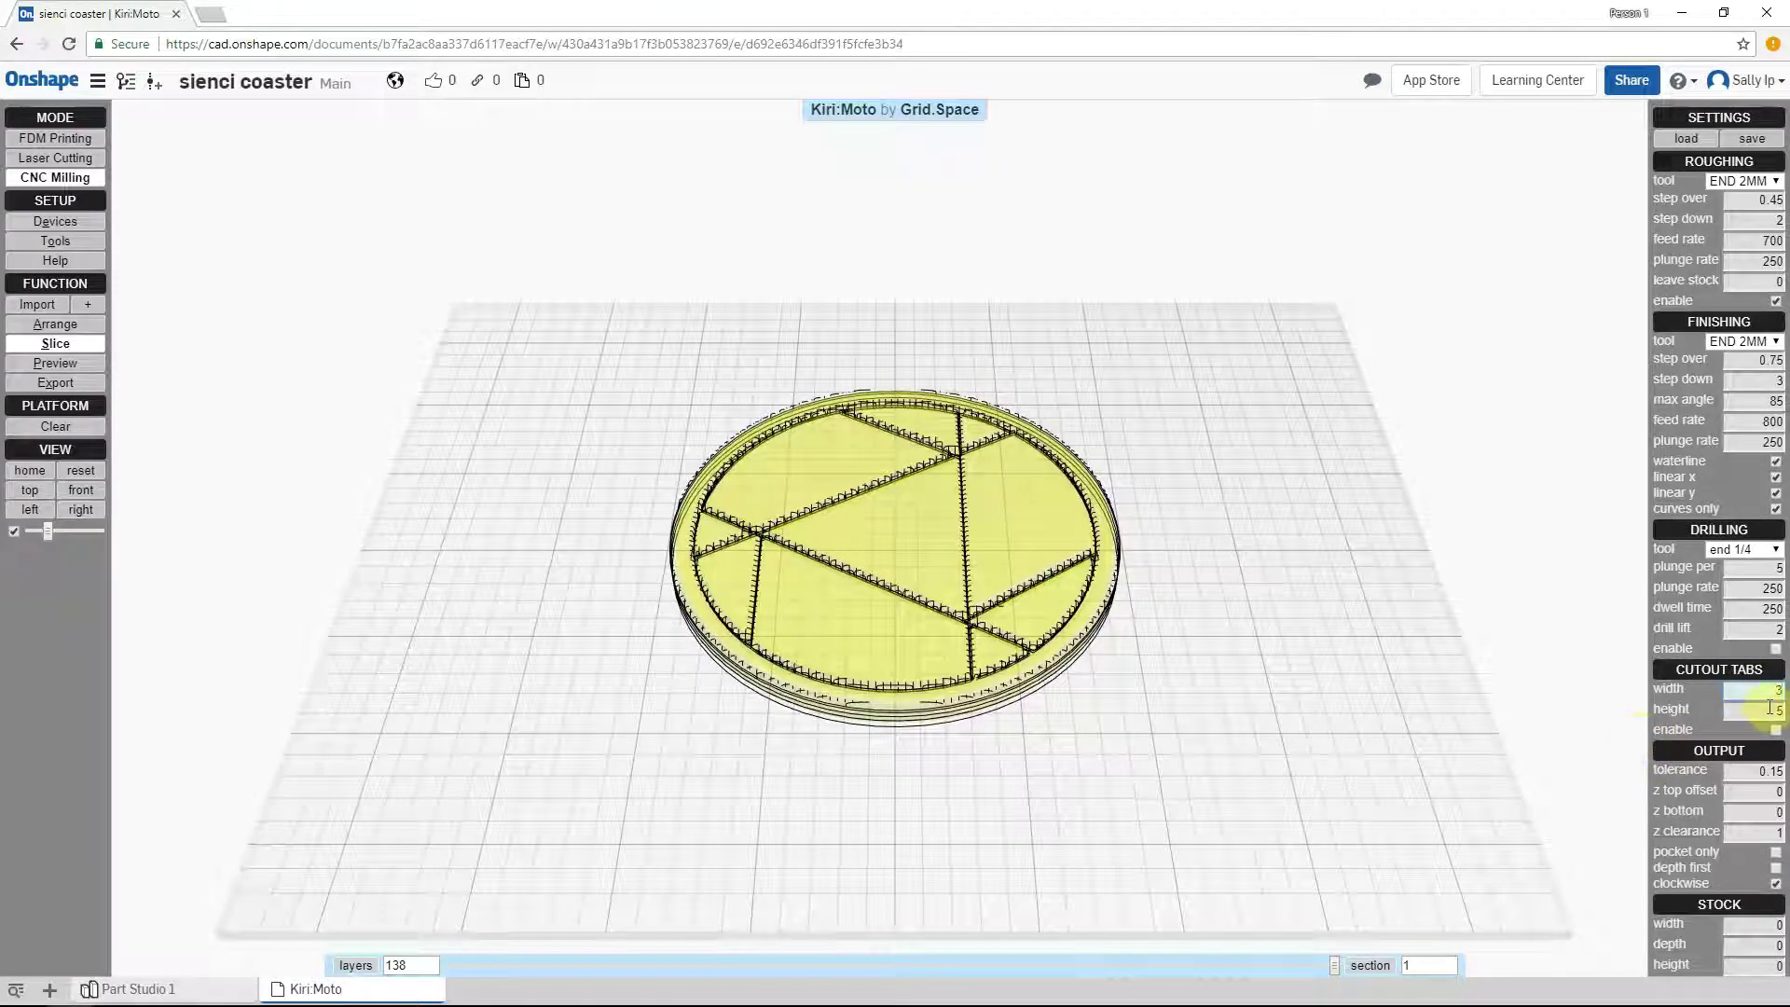
{"action": "key", "text": "Tab"}
{"action": "type", "text": "1"}
{"action": "left_click", "coordinate": [1775, 729]}
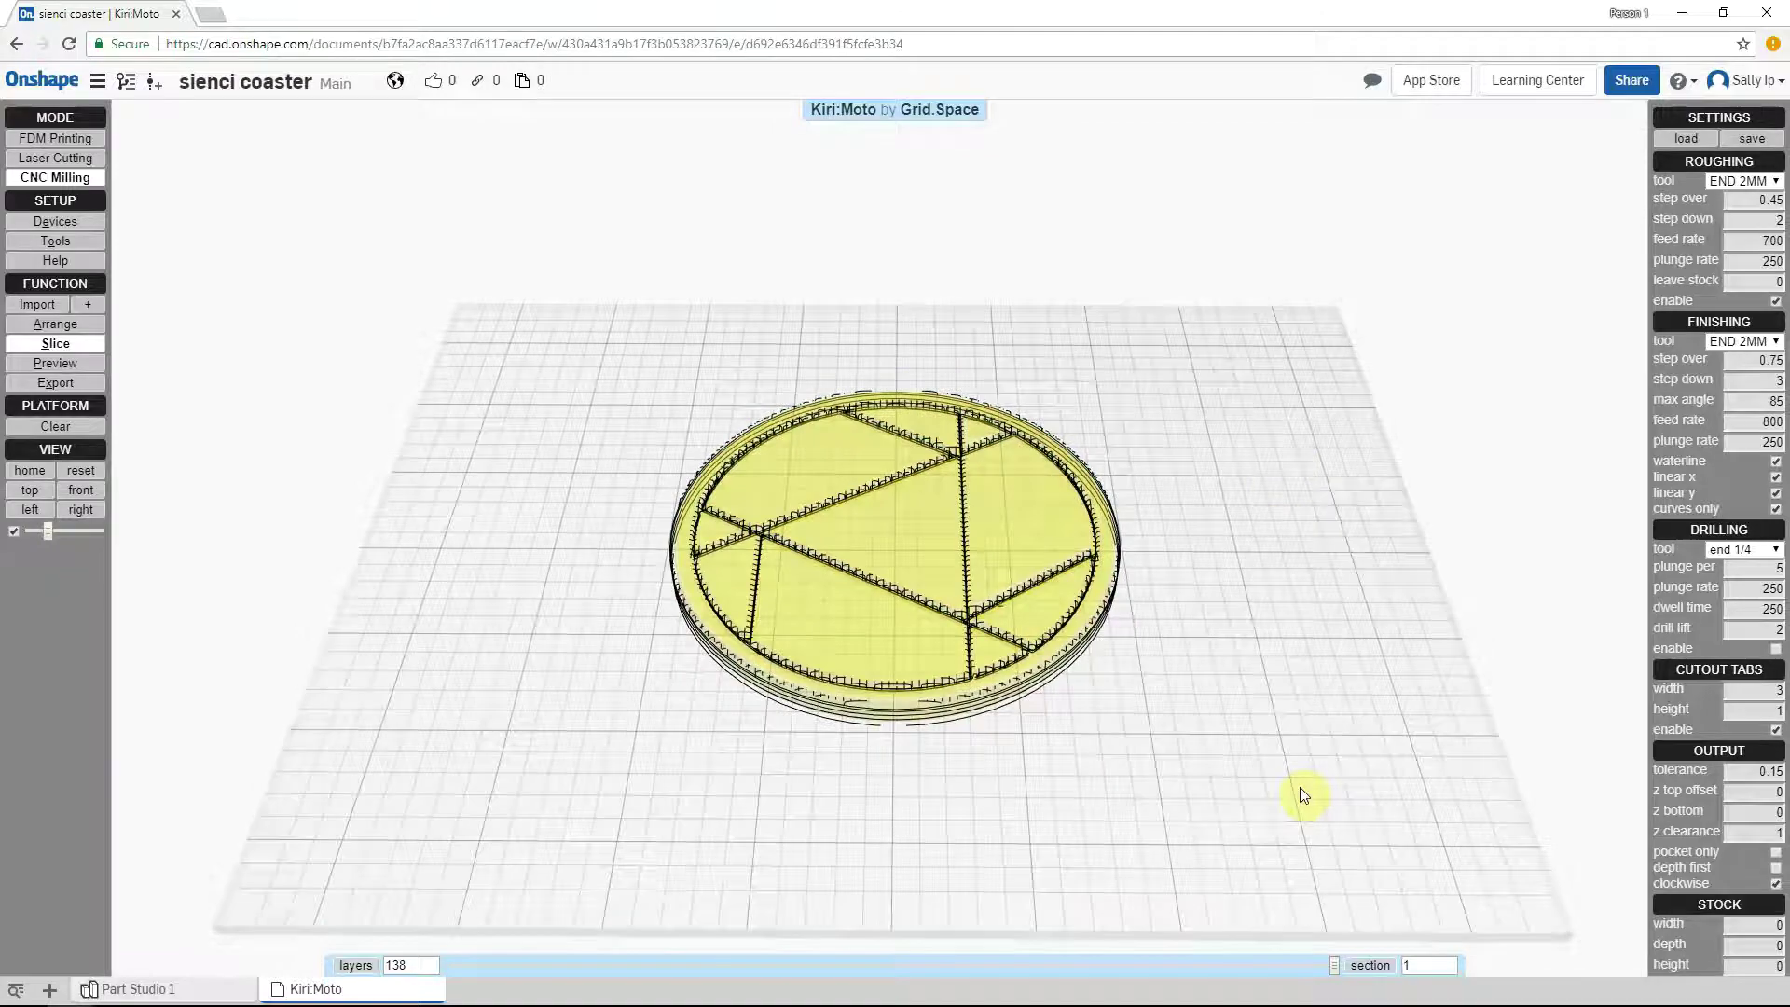
{"action": "mouse_move", "coordinate": [1299, 789]}
{"action": "left_mouse_down"}
{"action": "mouse_move", "coordinate": [1241, 690]}
{"action": "mouse_move", "coordinate": [1250, 790]}
{"action": "left_mouse_up"}
{"action": "left_click_drag", "start_coordinate": [1141, 720], "coordinate": [1139, 746]}
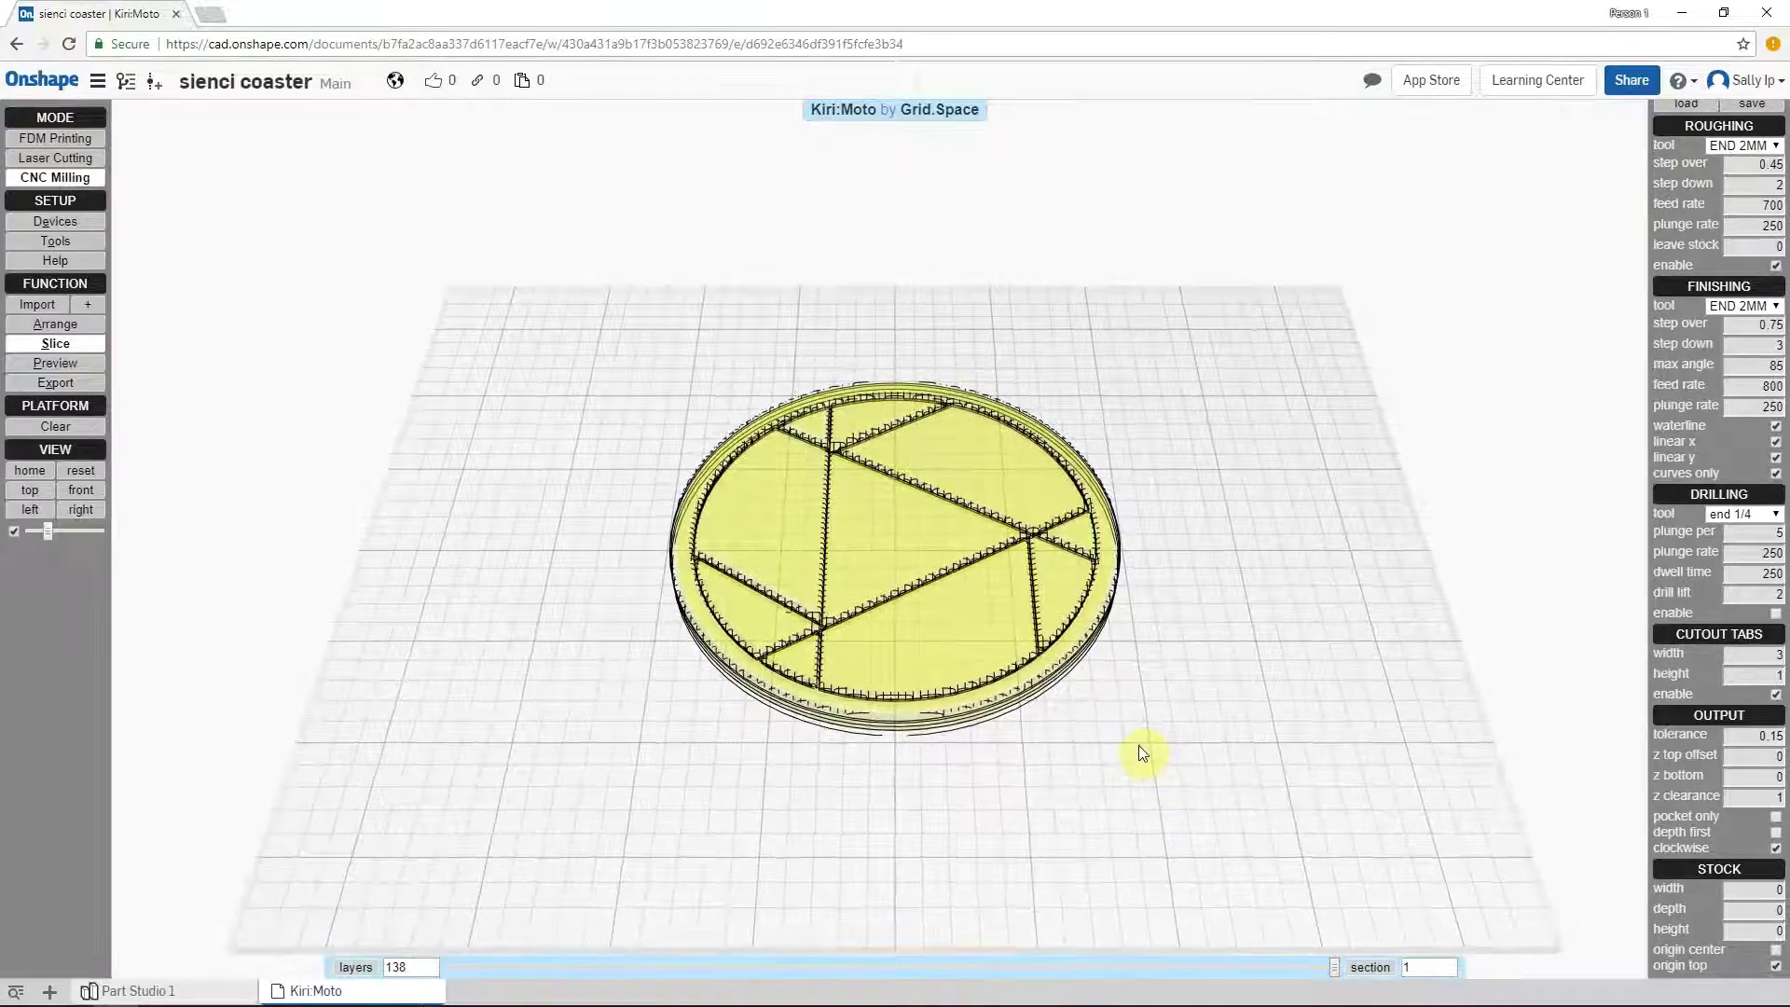
Reset the view and set the stock to 200 wide, 200 deep and 10 high
{"action": "left_click", "coordinate": [33, 477]}
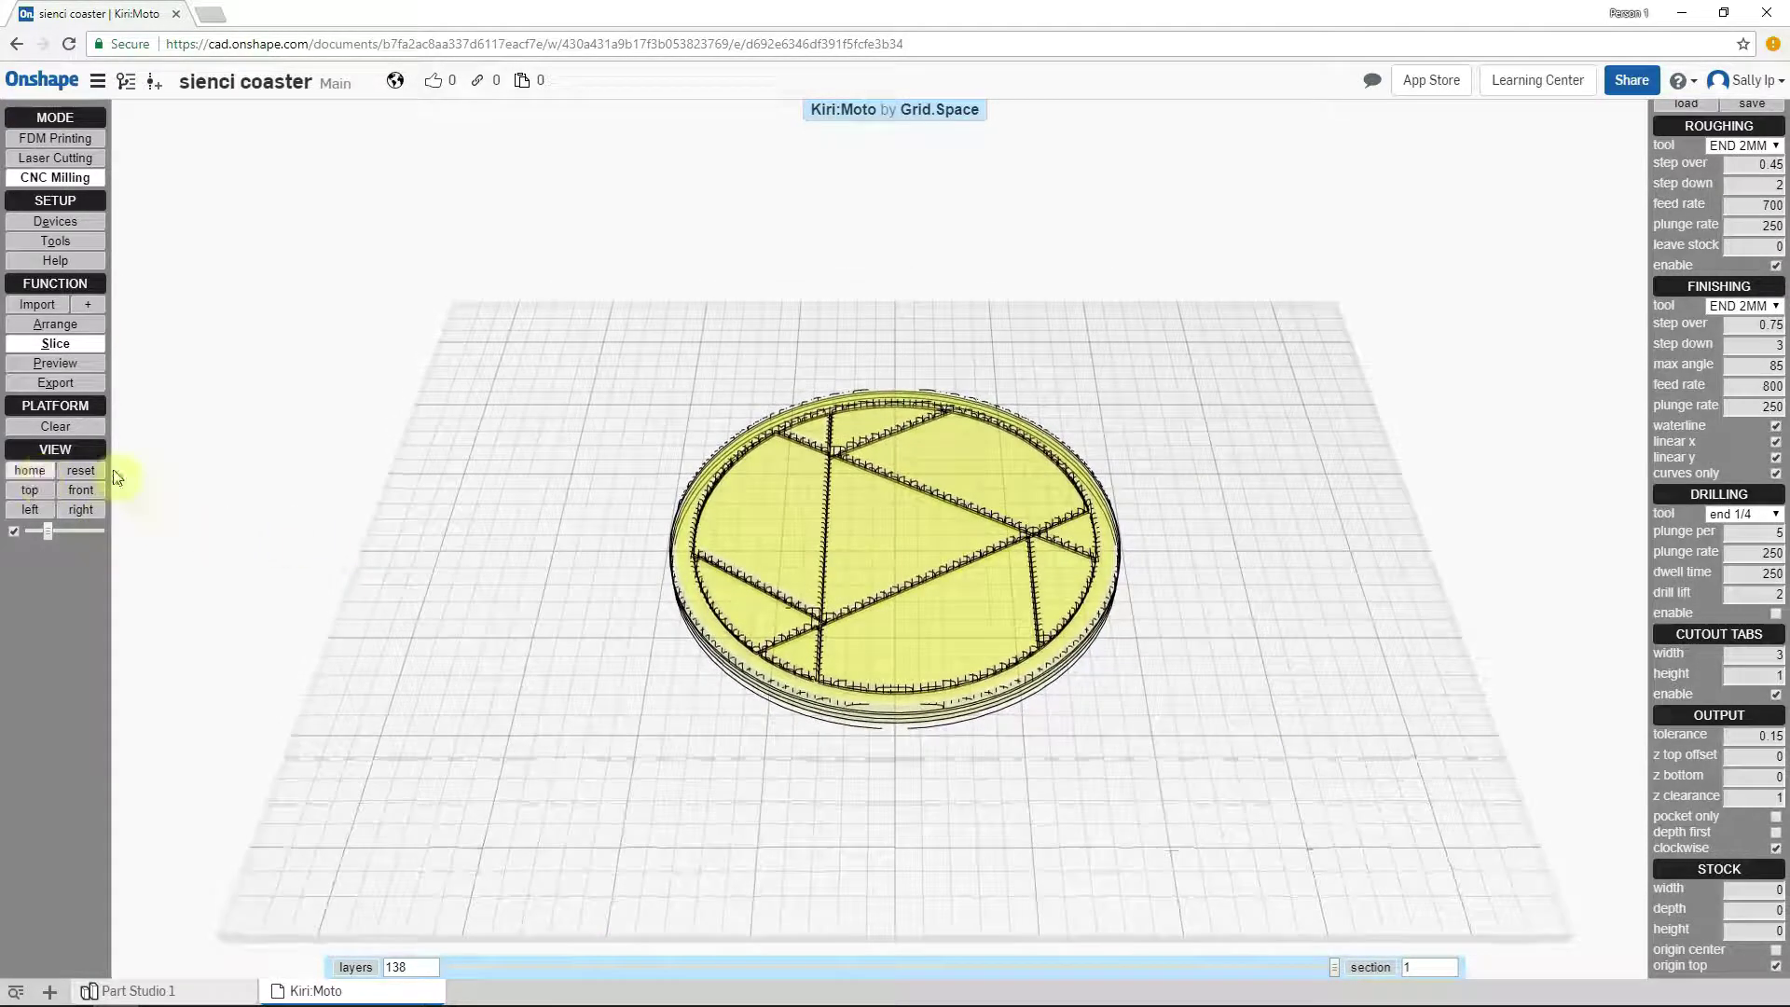
{"action": "left_click", "coordinate": [1749, 779]}
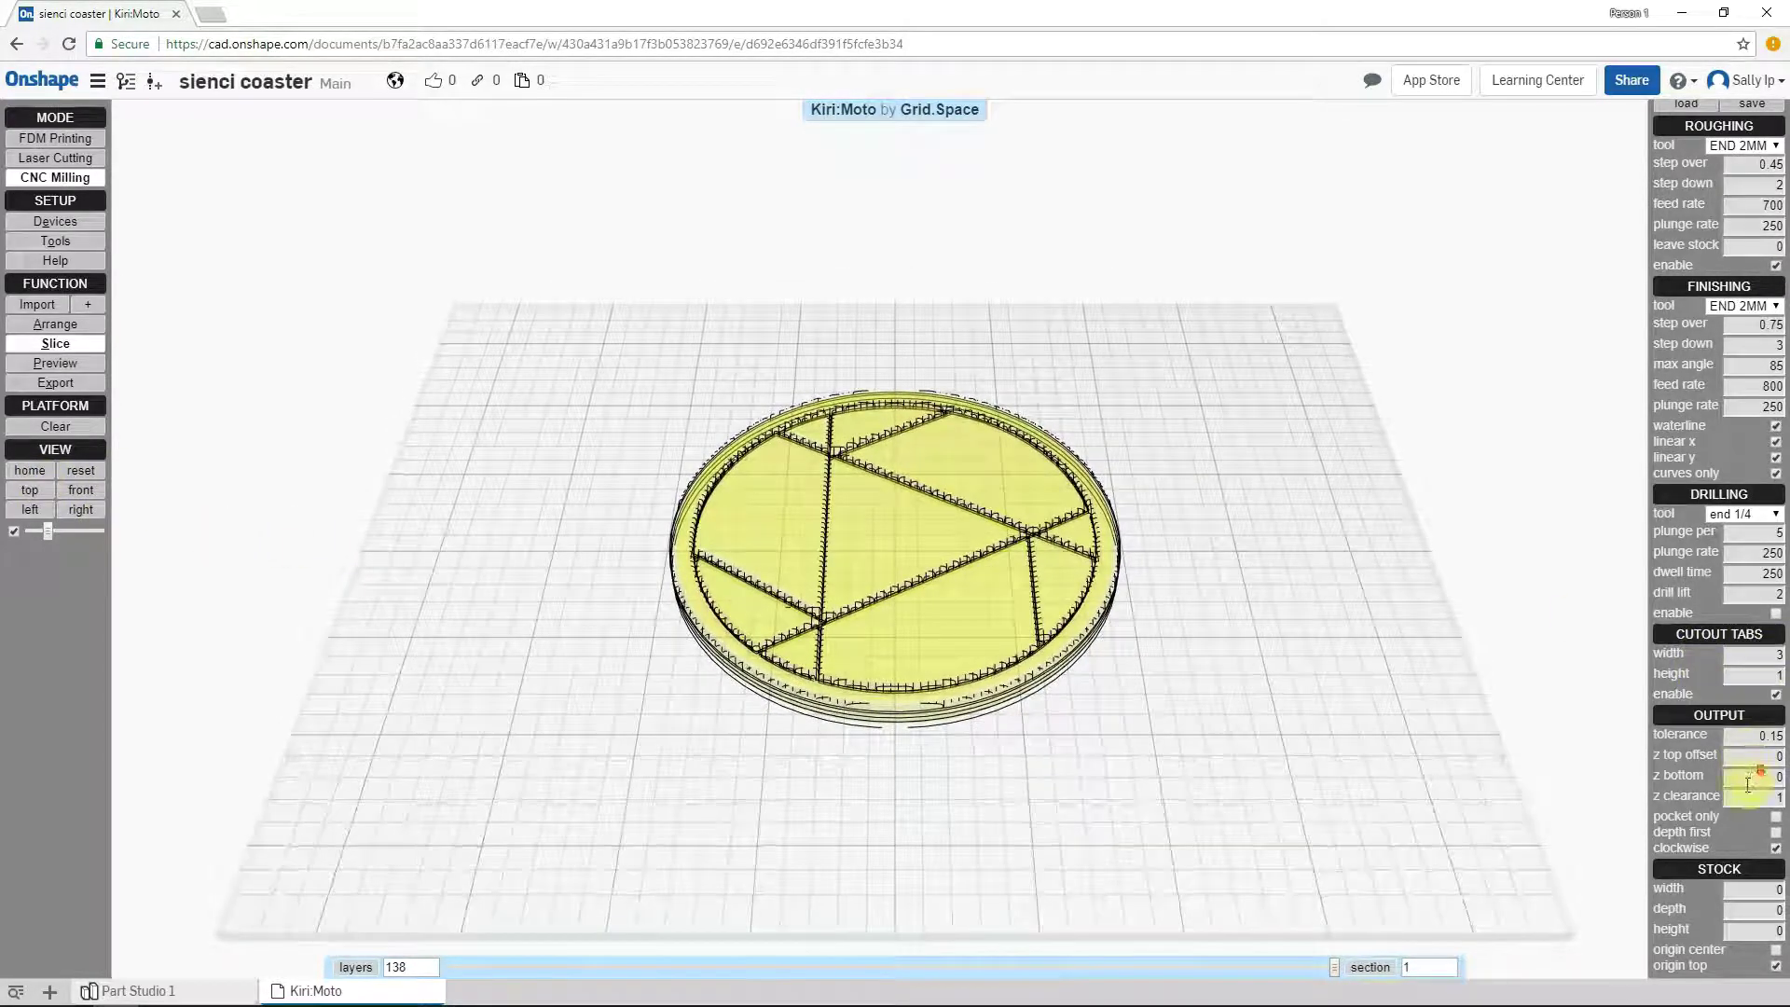
{"action": "double_click", "coordinate": [1756, 890]}
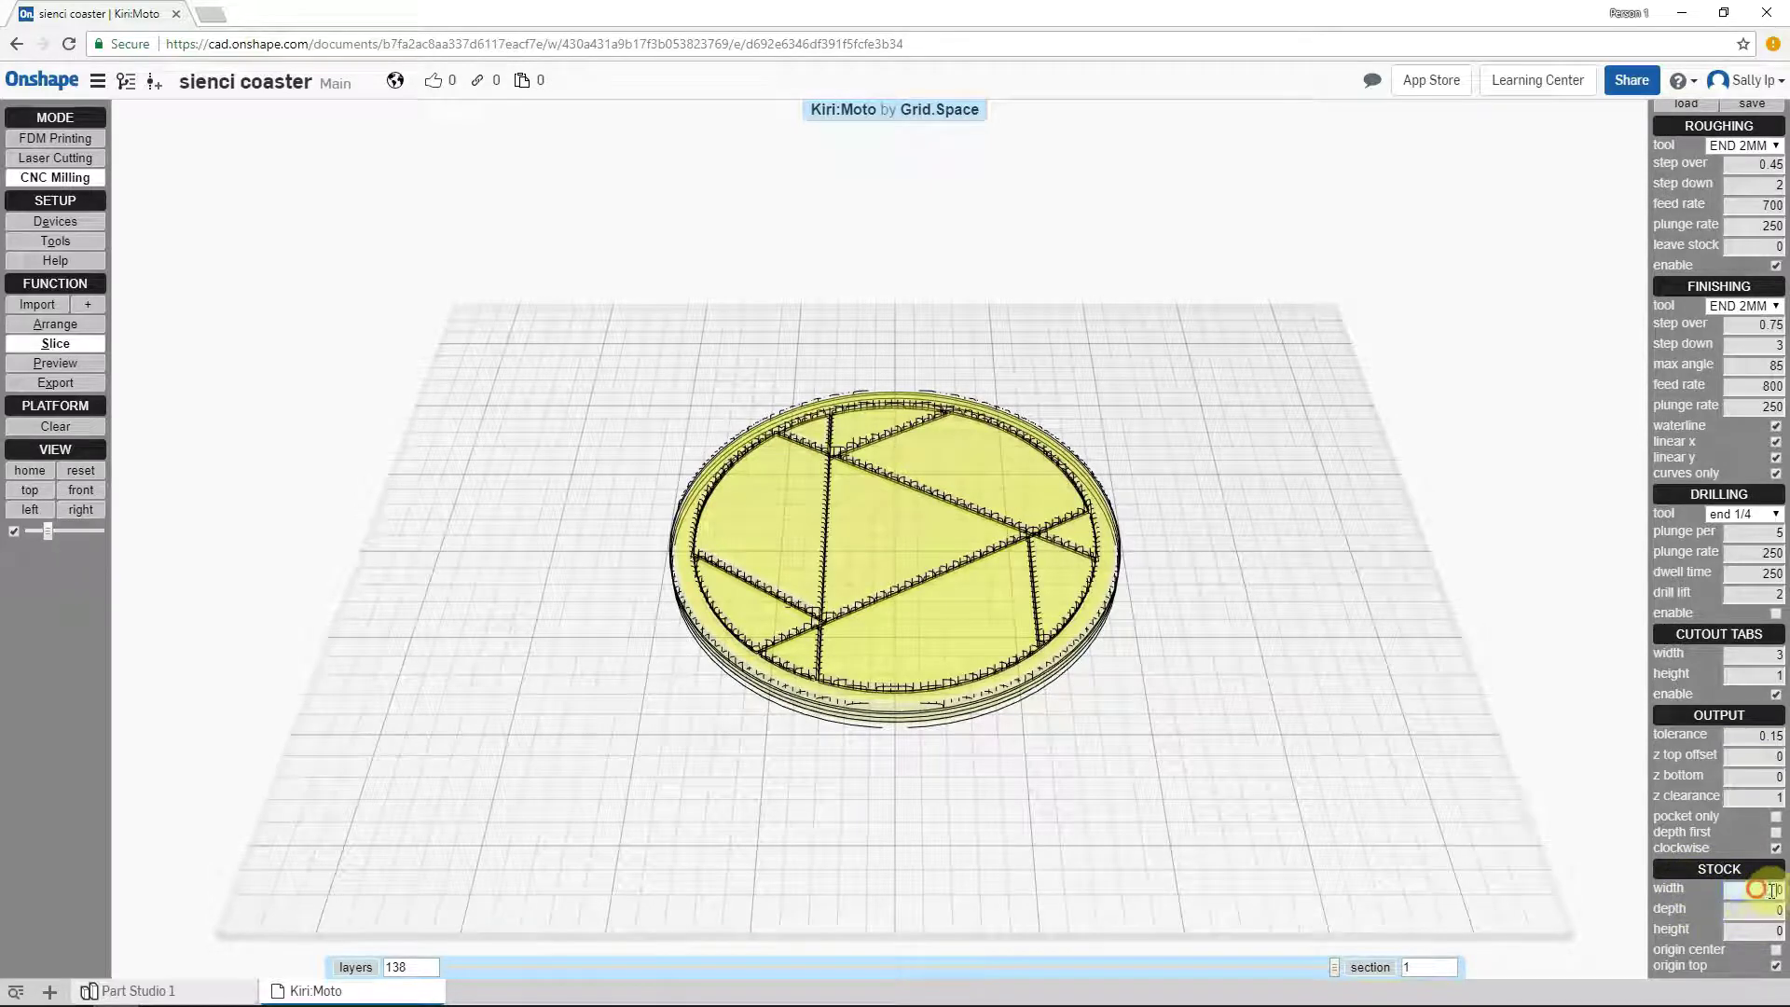
{"action": "type", "text": "200"}
{"action": "key", "text": "Tab"}
{"action": "type", "text": "200"}
{"action": "key", "text": "Tab"}
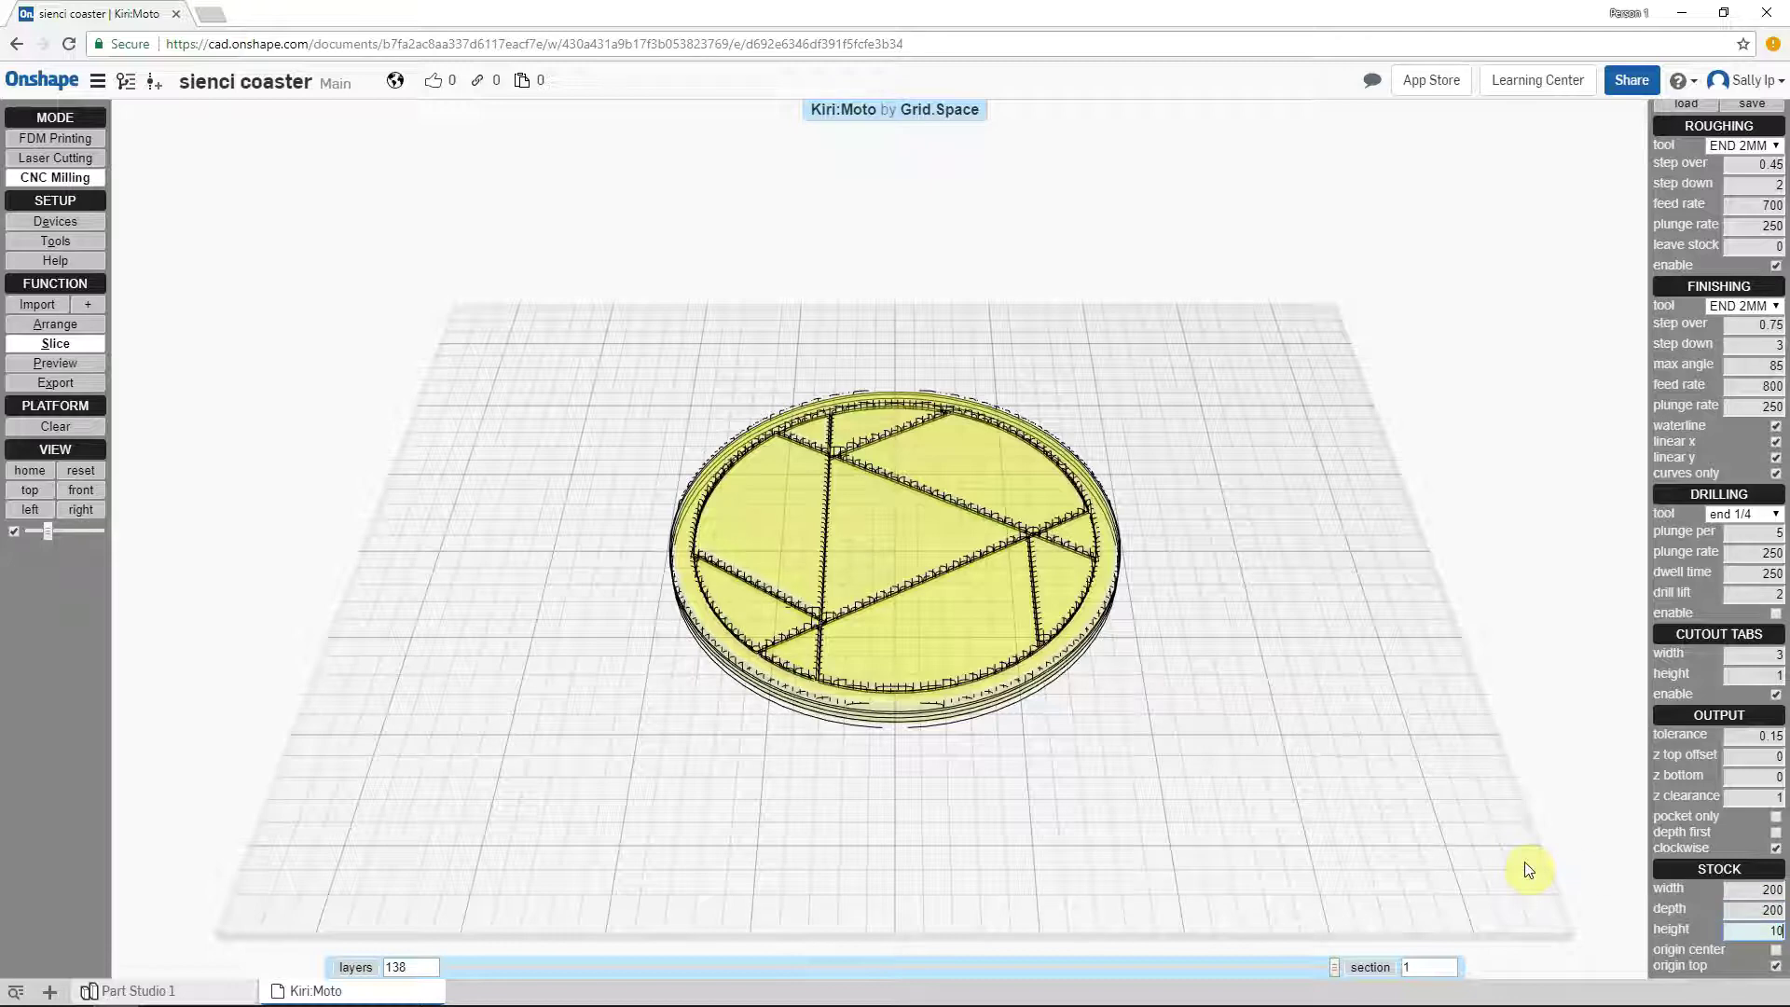
{"action": "left_click", "coordinate": [1403, 837]}
Back in Arrange, select the coaster and edit the stock height and Z top offset fields
{"action": "left_click", "coordinate": [82, 320]}
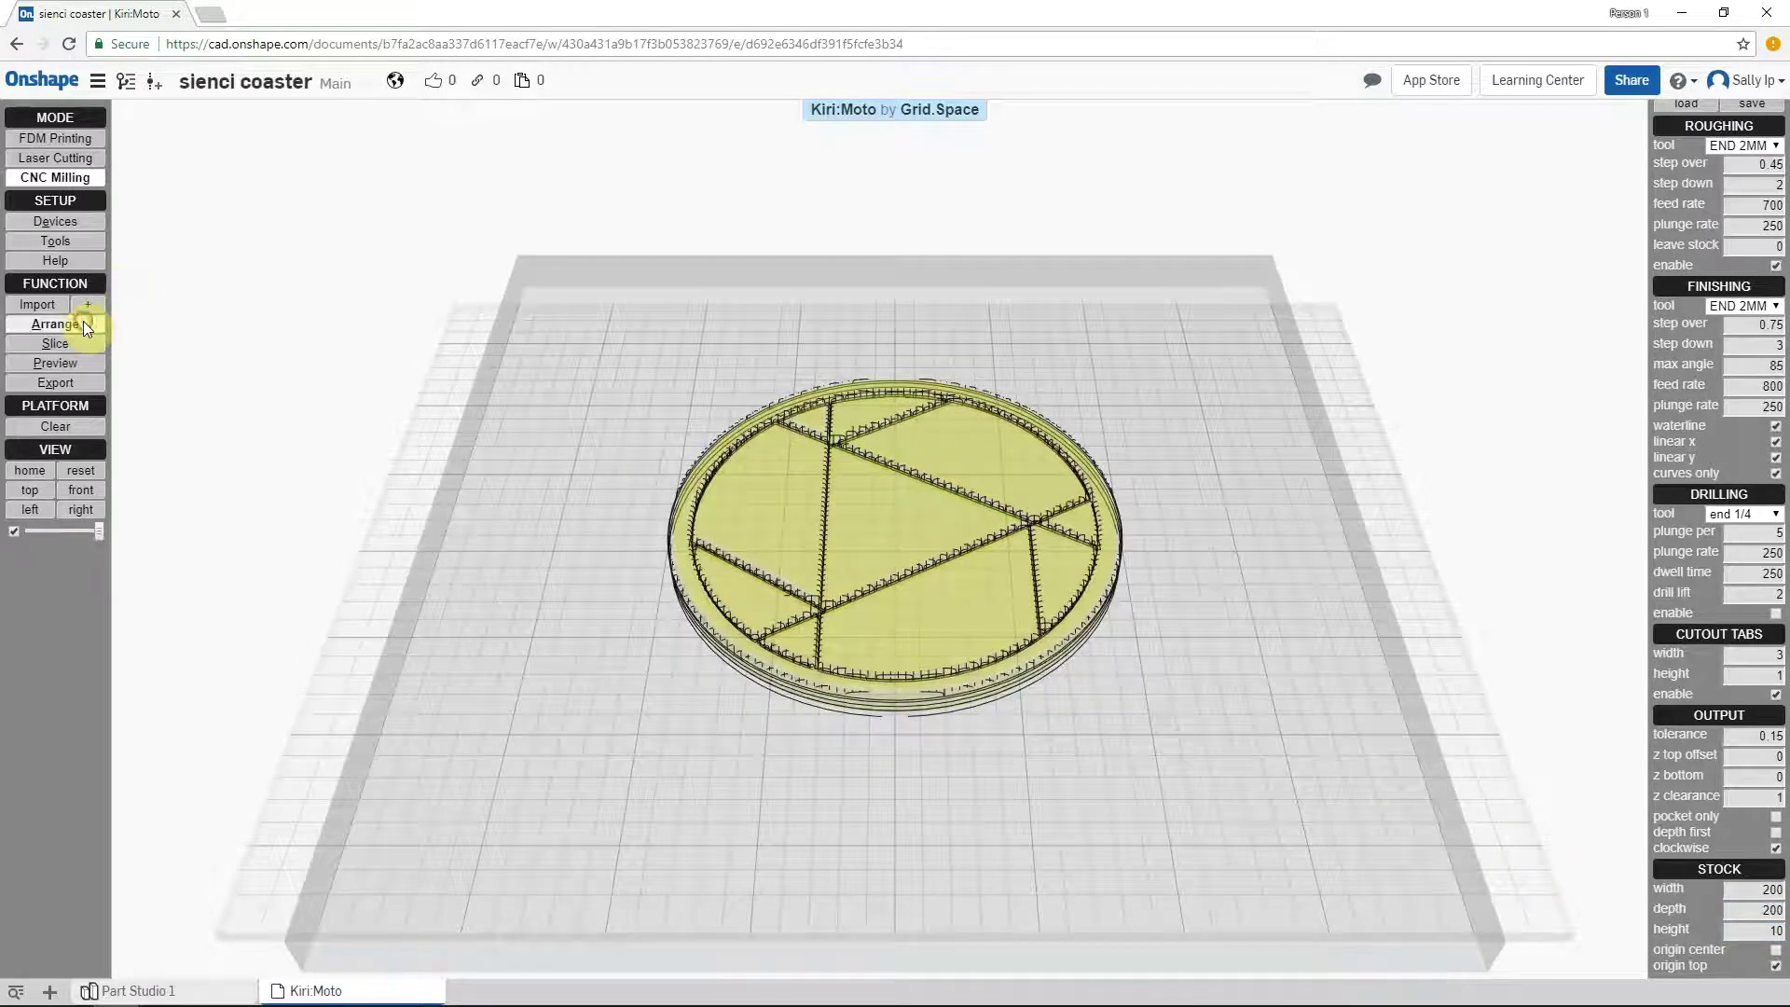
{"action": "left_click_drag", "start_coordinate": [1199, 769], "coordinate": [1197, 659]}
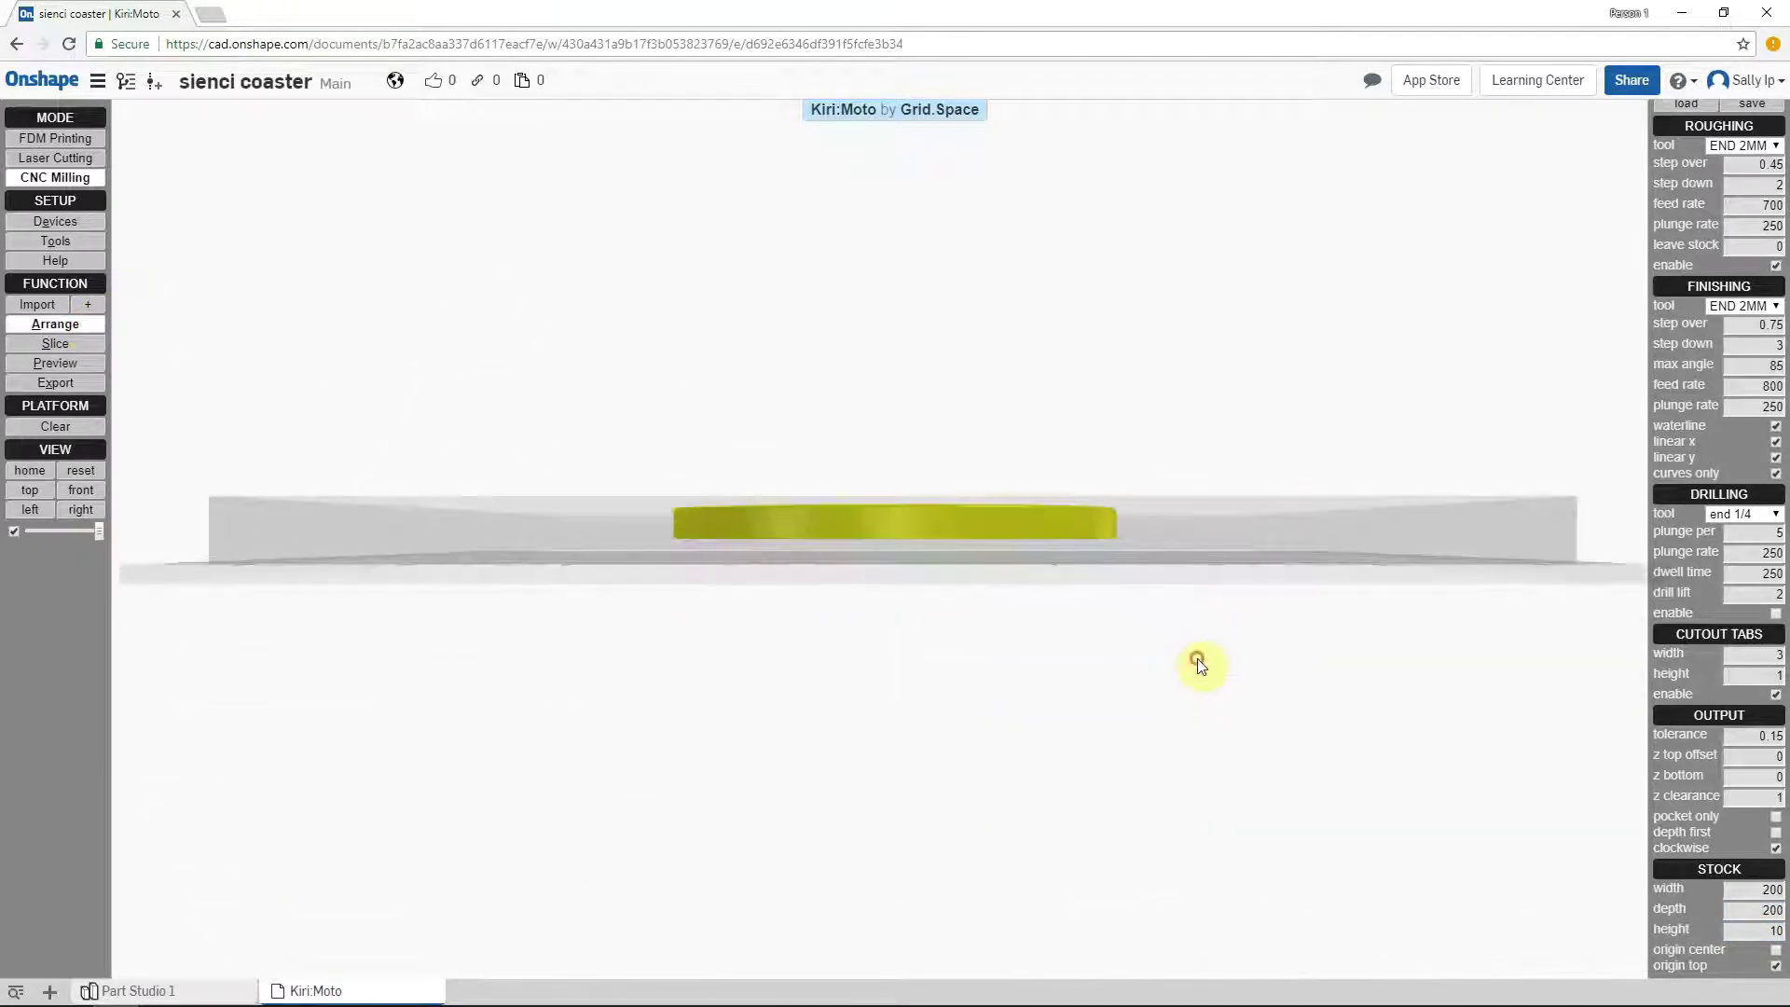
{"action": "mouse_move", "coordinate": [1102, 550]}
{"action": "left_mouse_down"}
{"action": "mouse_move", "coordinate": [1092, 642]}
{"action": "mouse_move", "coordinate": [1111, 667]}
{"action": "left_mouse_up"}
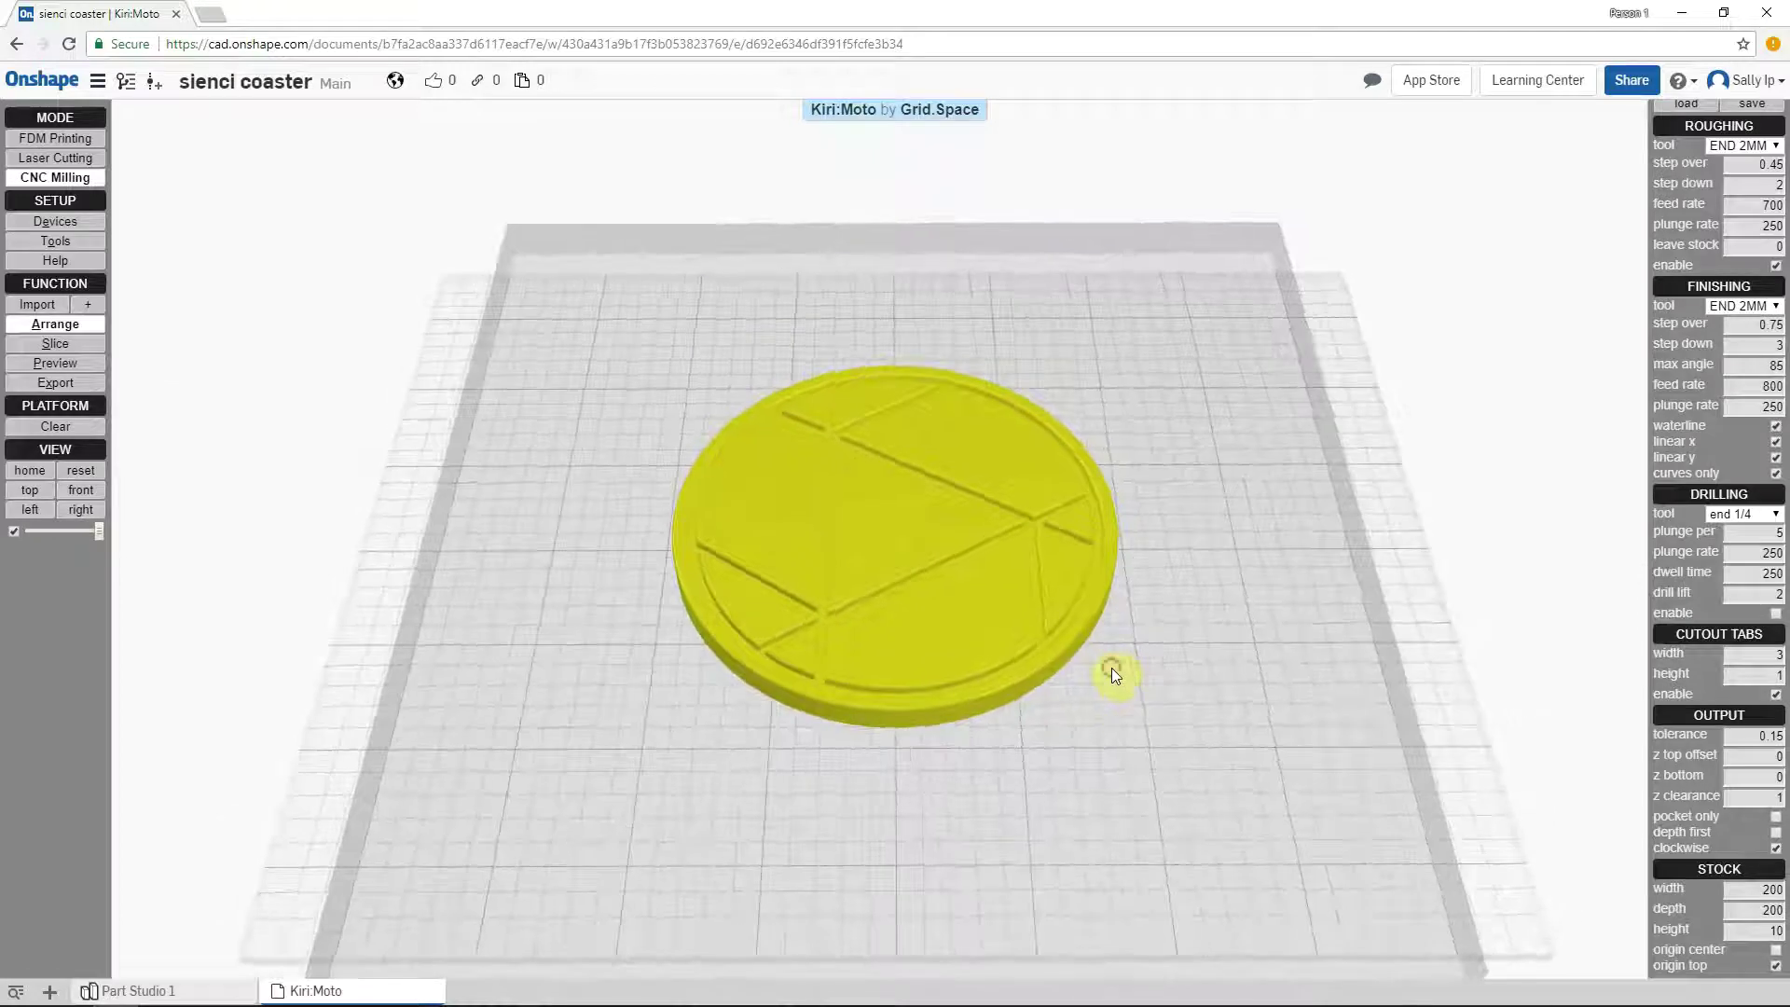
{"action": "left_click", "coordinate": [31, 474]}
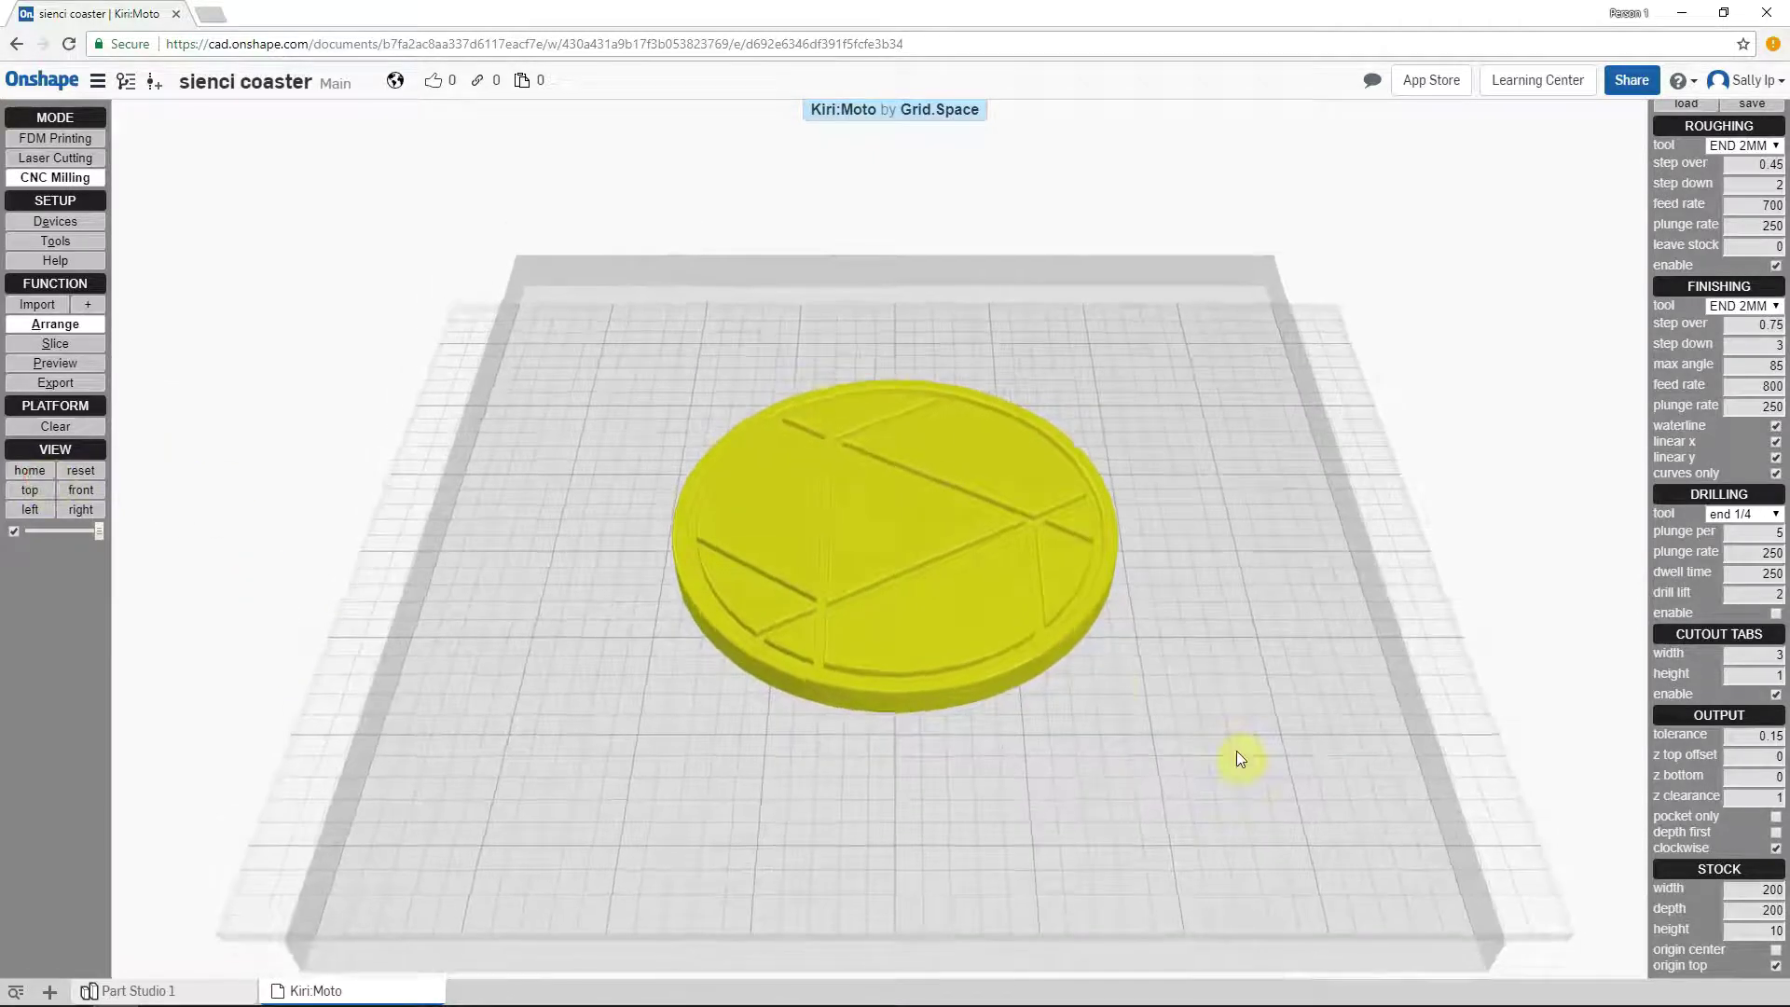
{"action": "left_click", "coordinate": [915, 530]}
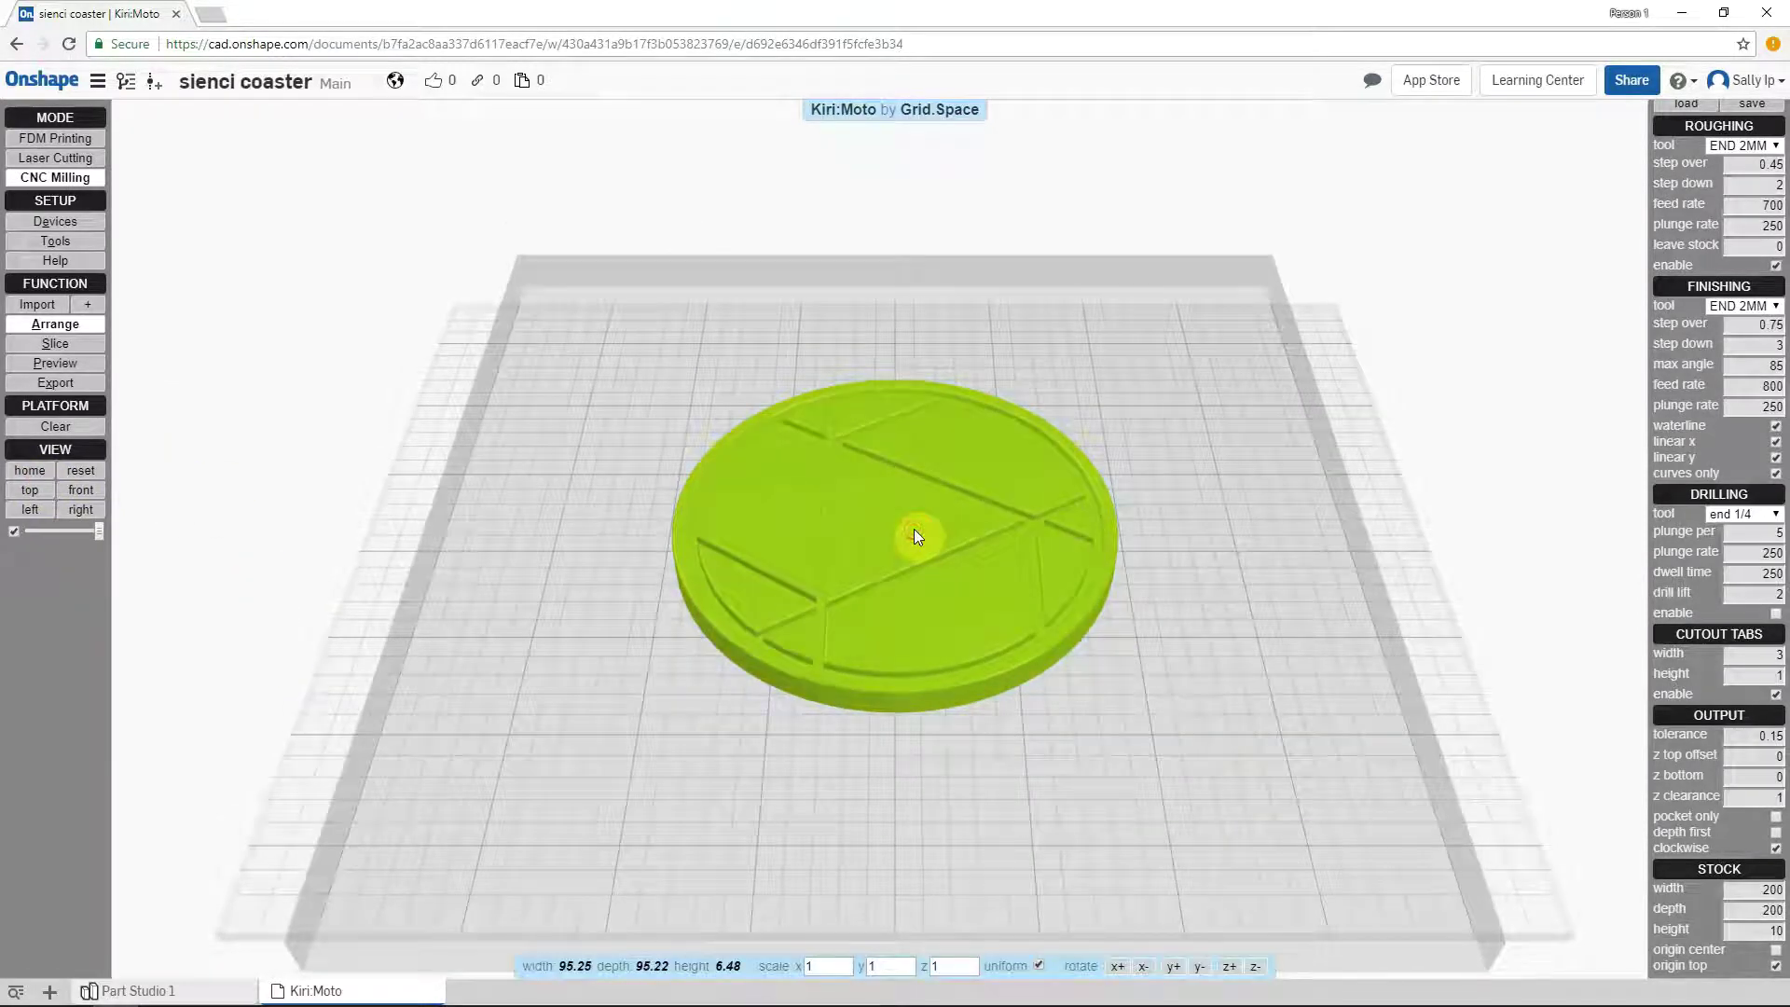
{"action": "double_click", "coordinate": [1763, 931]}
{"action": "left_click", "coordinate": [1769, 756]}
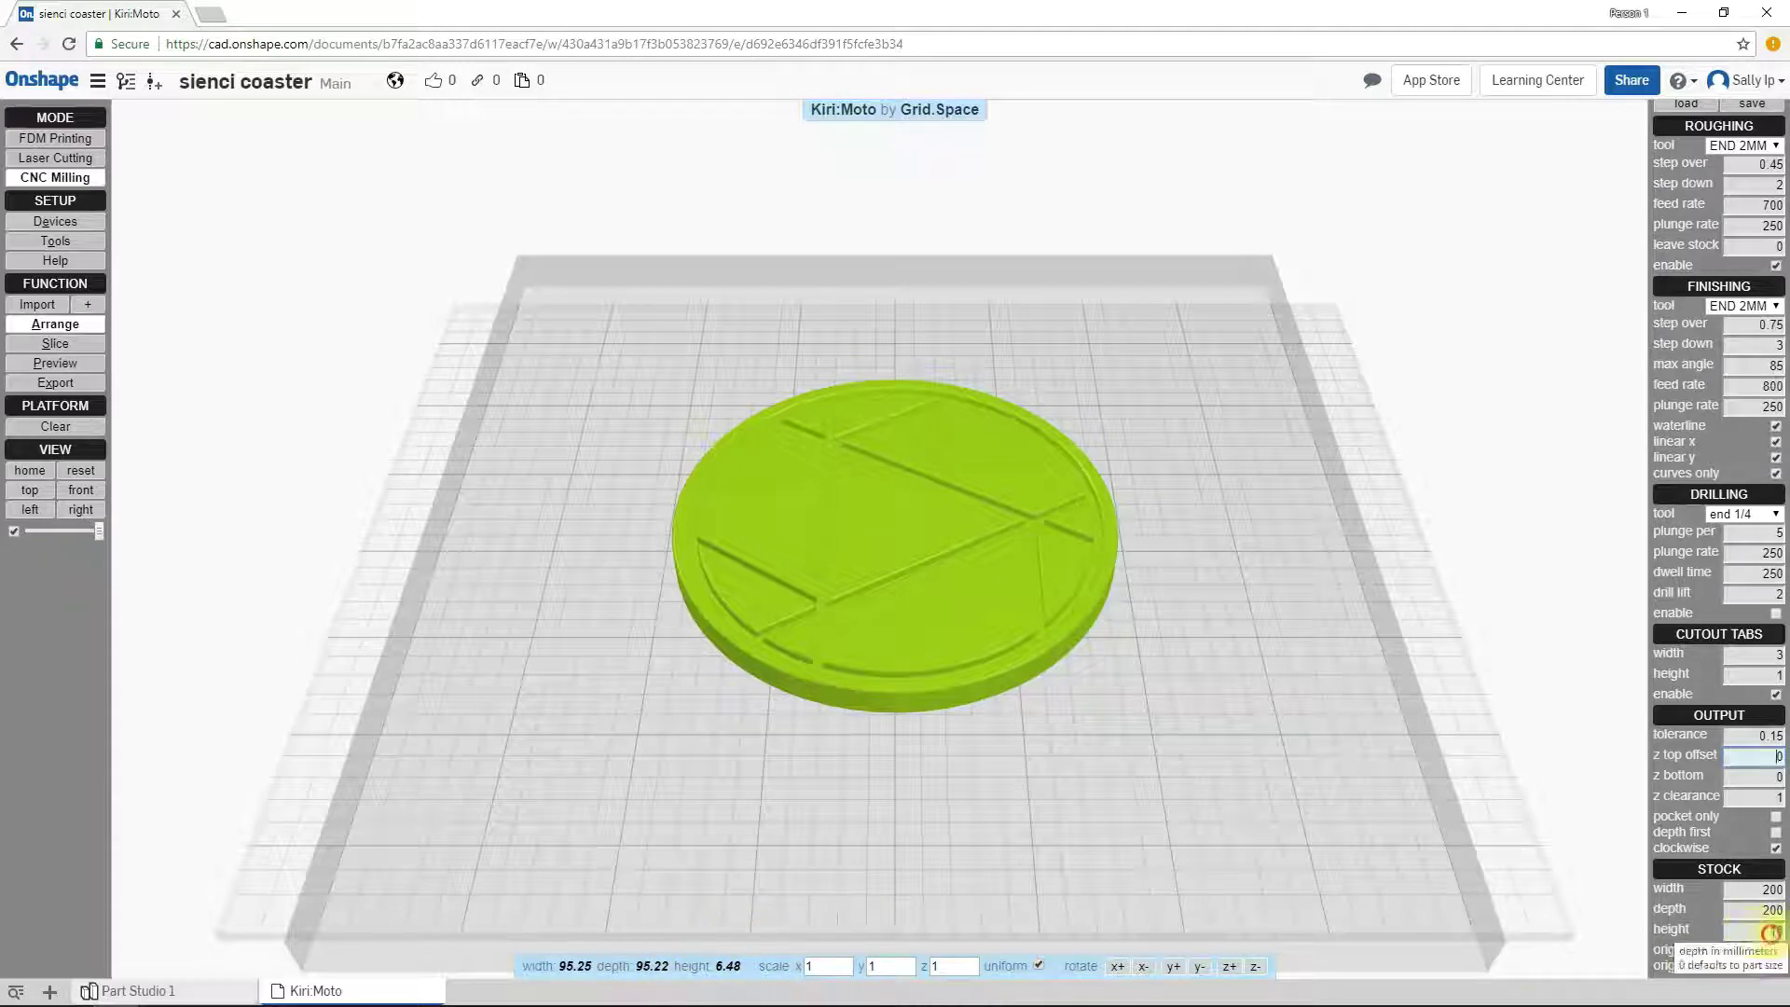
{"action": "double_click", "coordinate": [1753, 926]}
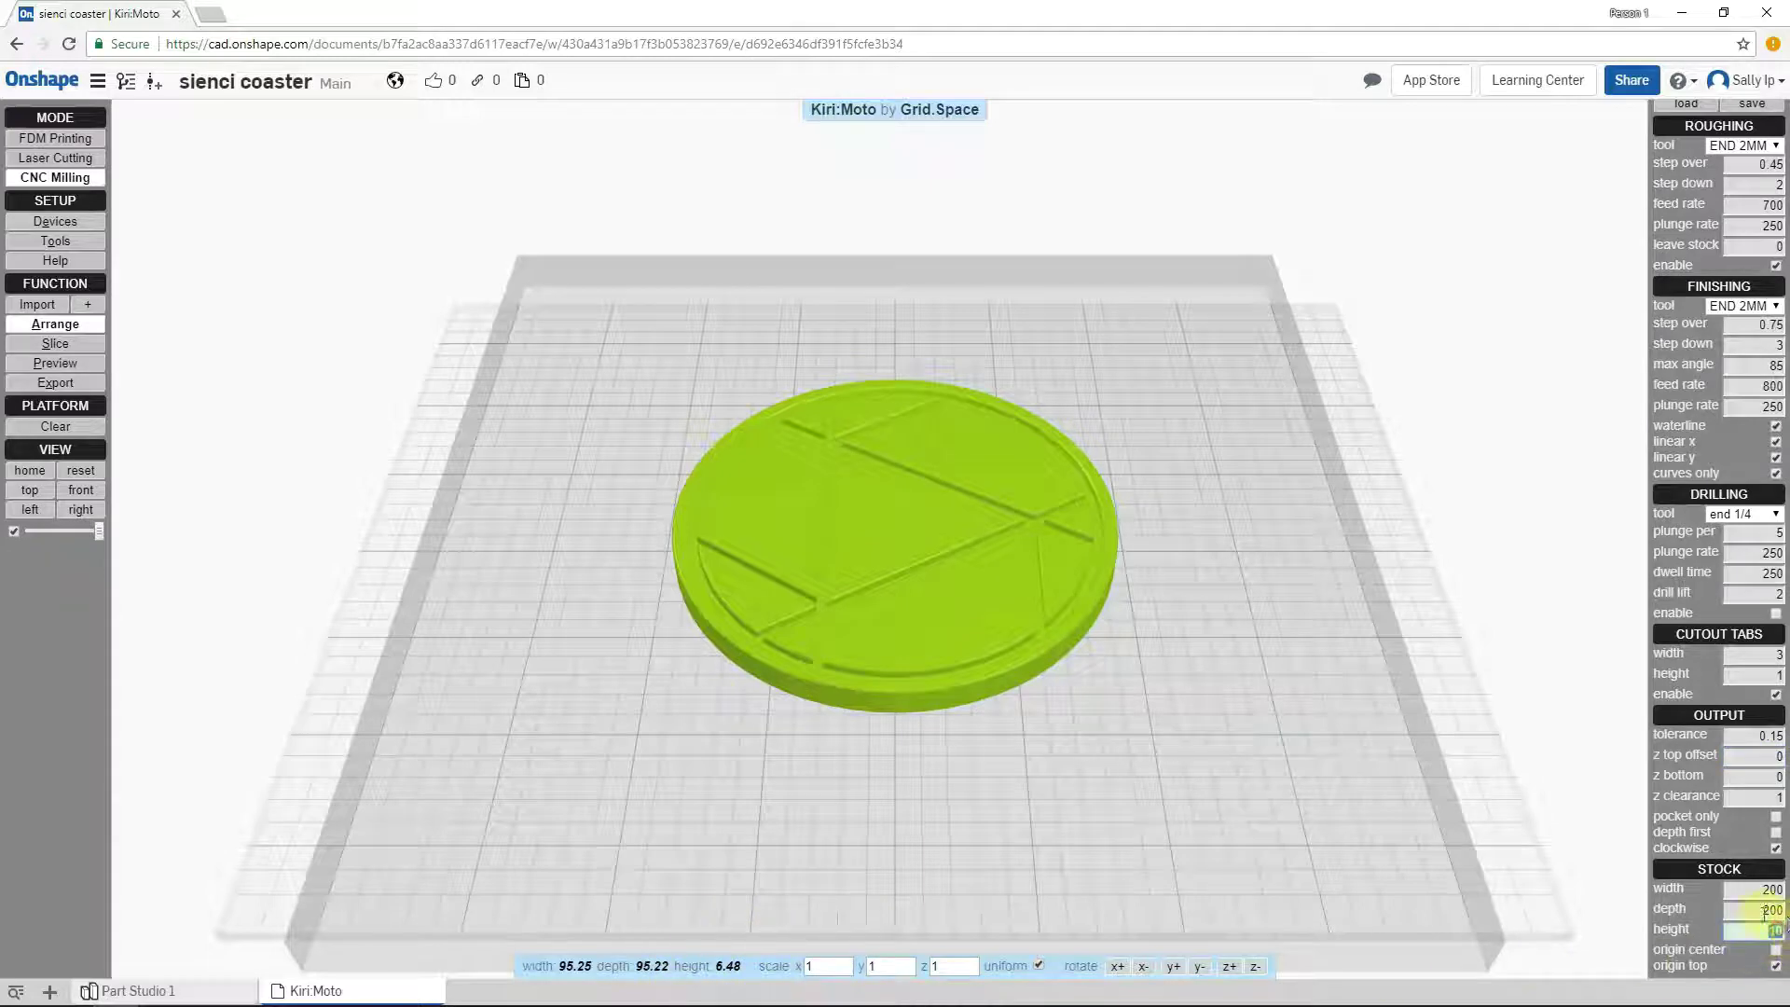
{"action": "left_click", "coordinate": [1764, 929]}
{"action": "left_click", "coordinate": [1781, 757]}
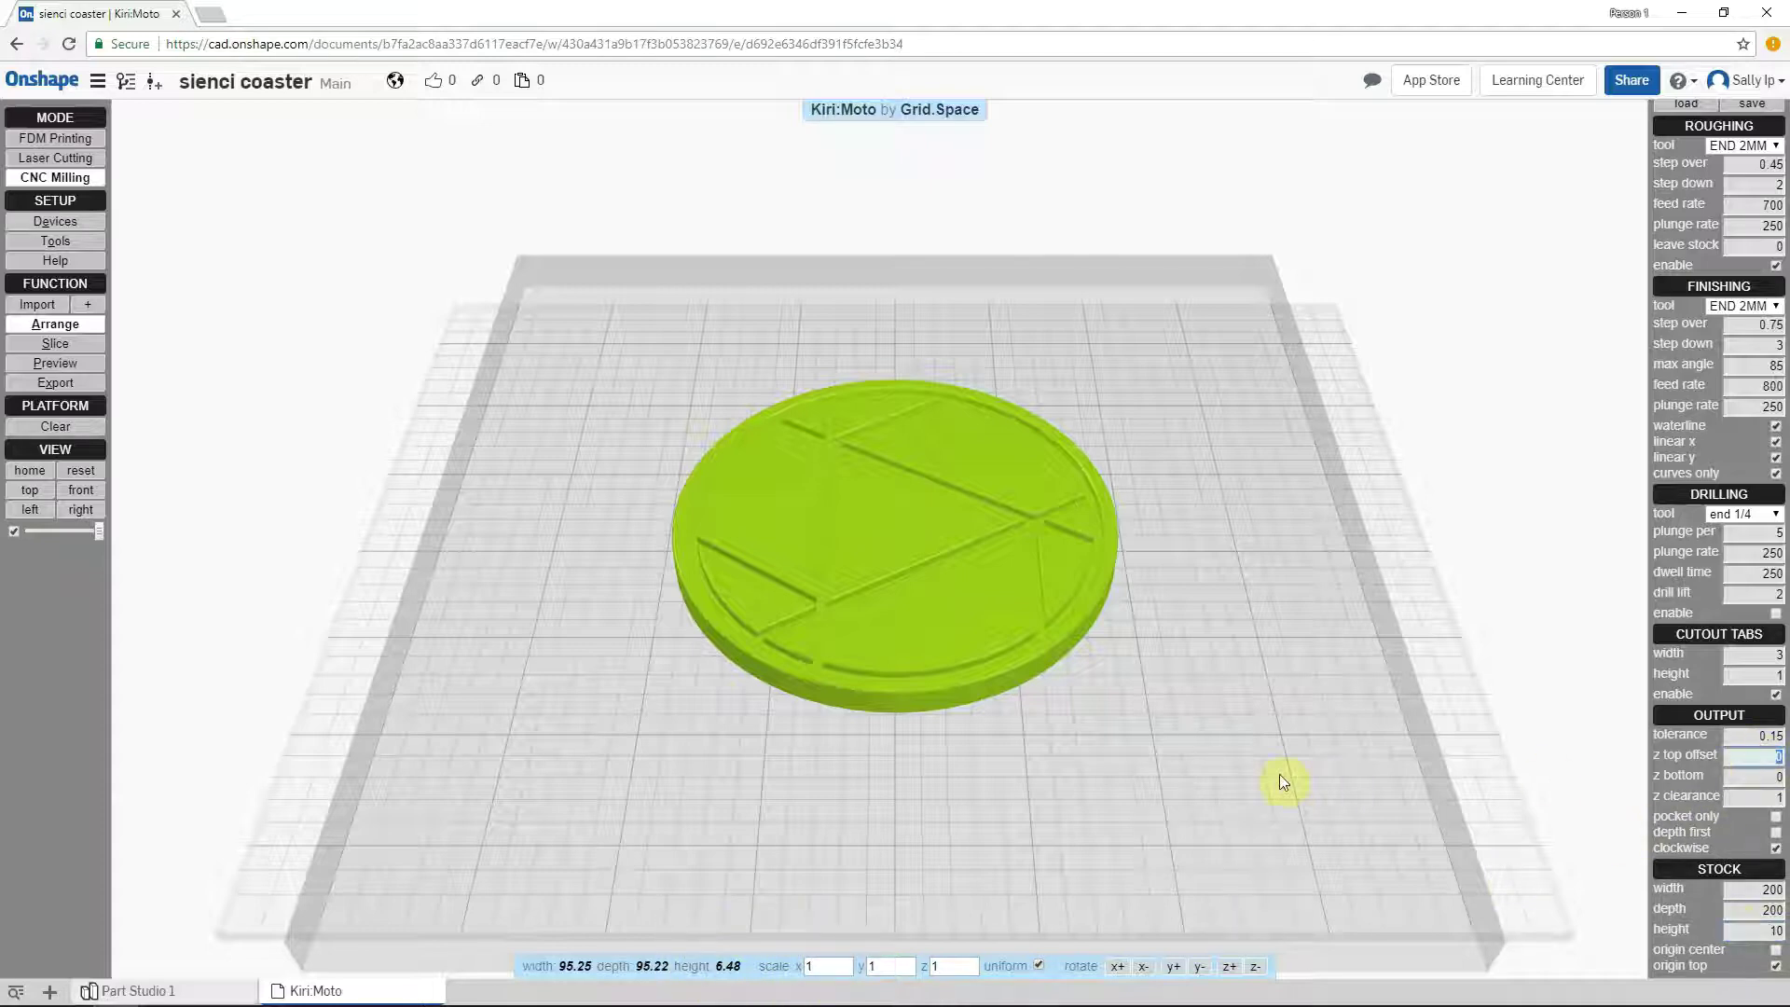
Finish the 3.52 Z top offset, then slice and preview the coaster toolpaths
{"action": "type", "text": "3.52"}
{"action": "left_click", "coordinate": [56, 341]}
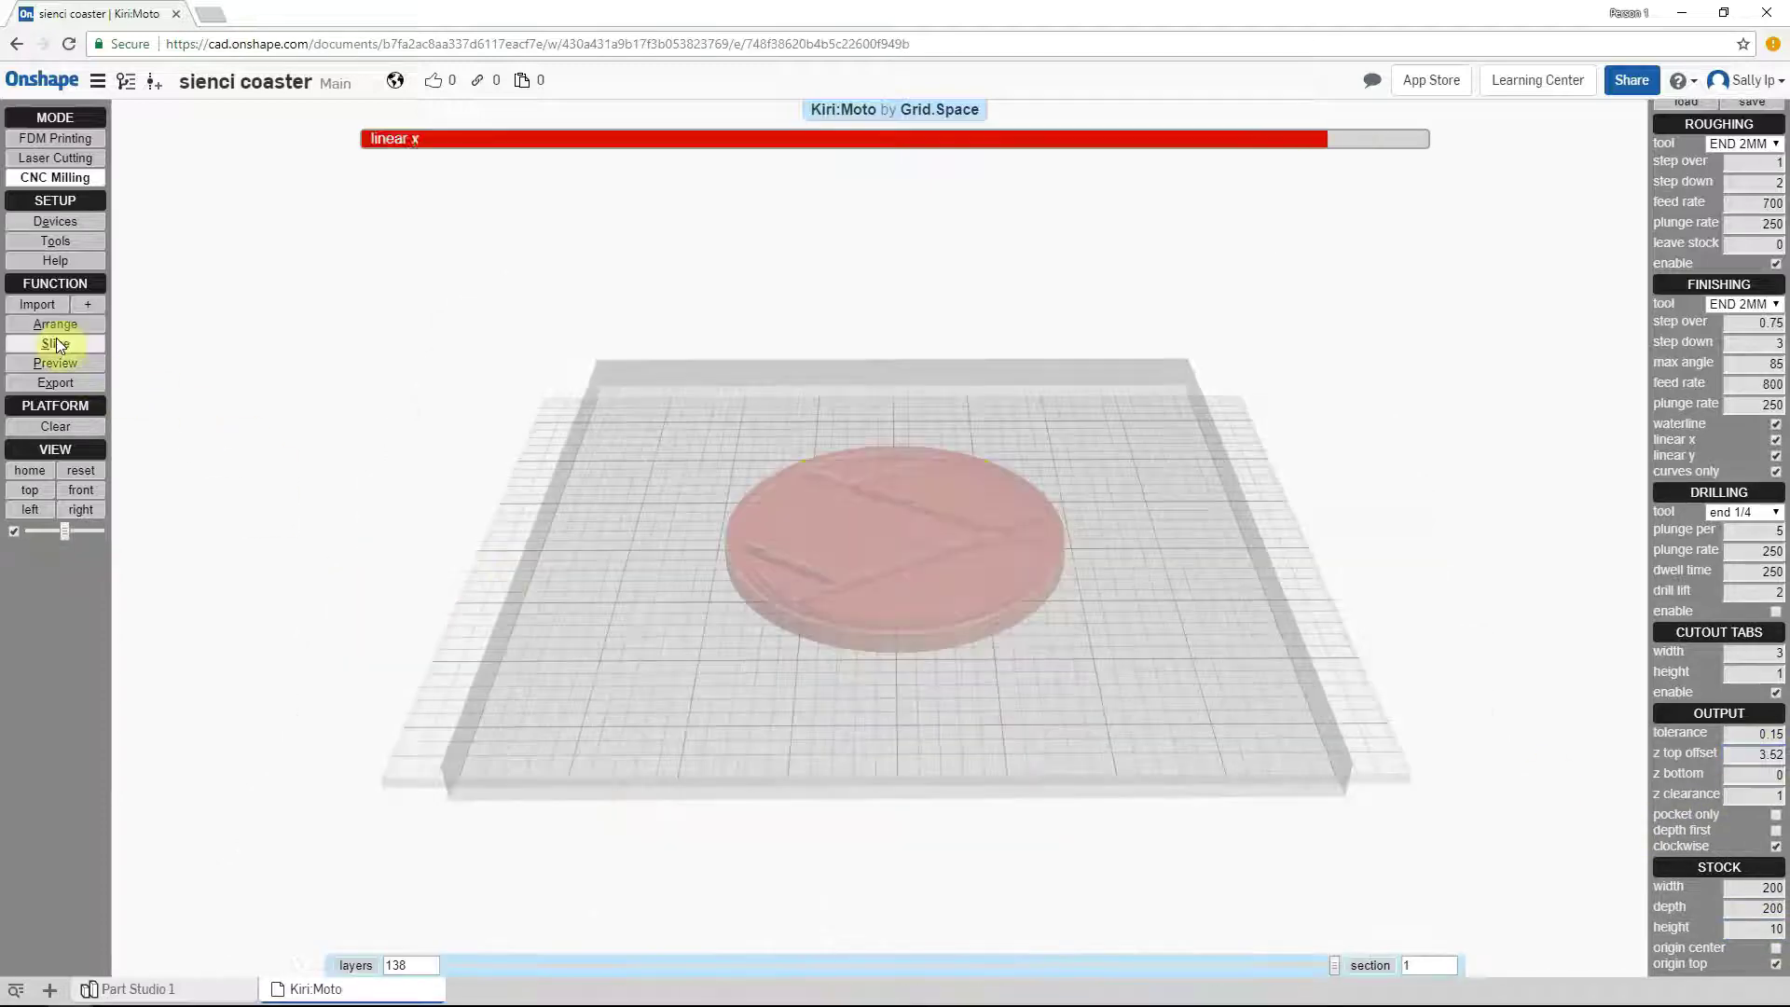
{"action": "mouse_move", "coordinate": [288, 566]}
{"action": "left_mouse_down"}
{"action": "mouse_move", "coordinate": [303, 567]}
{"action": "mouse_move", "coordinate": [299, 612]}
{"action": "left_mouse_up"}
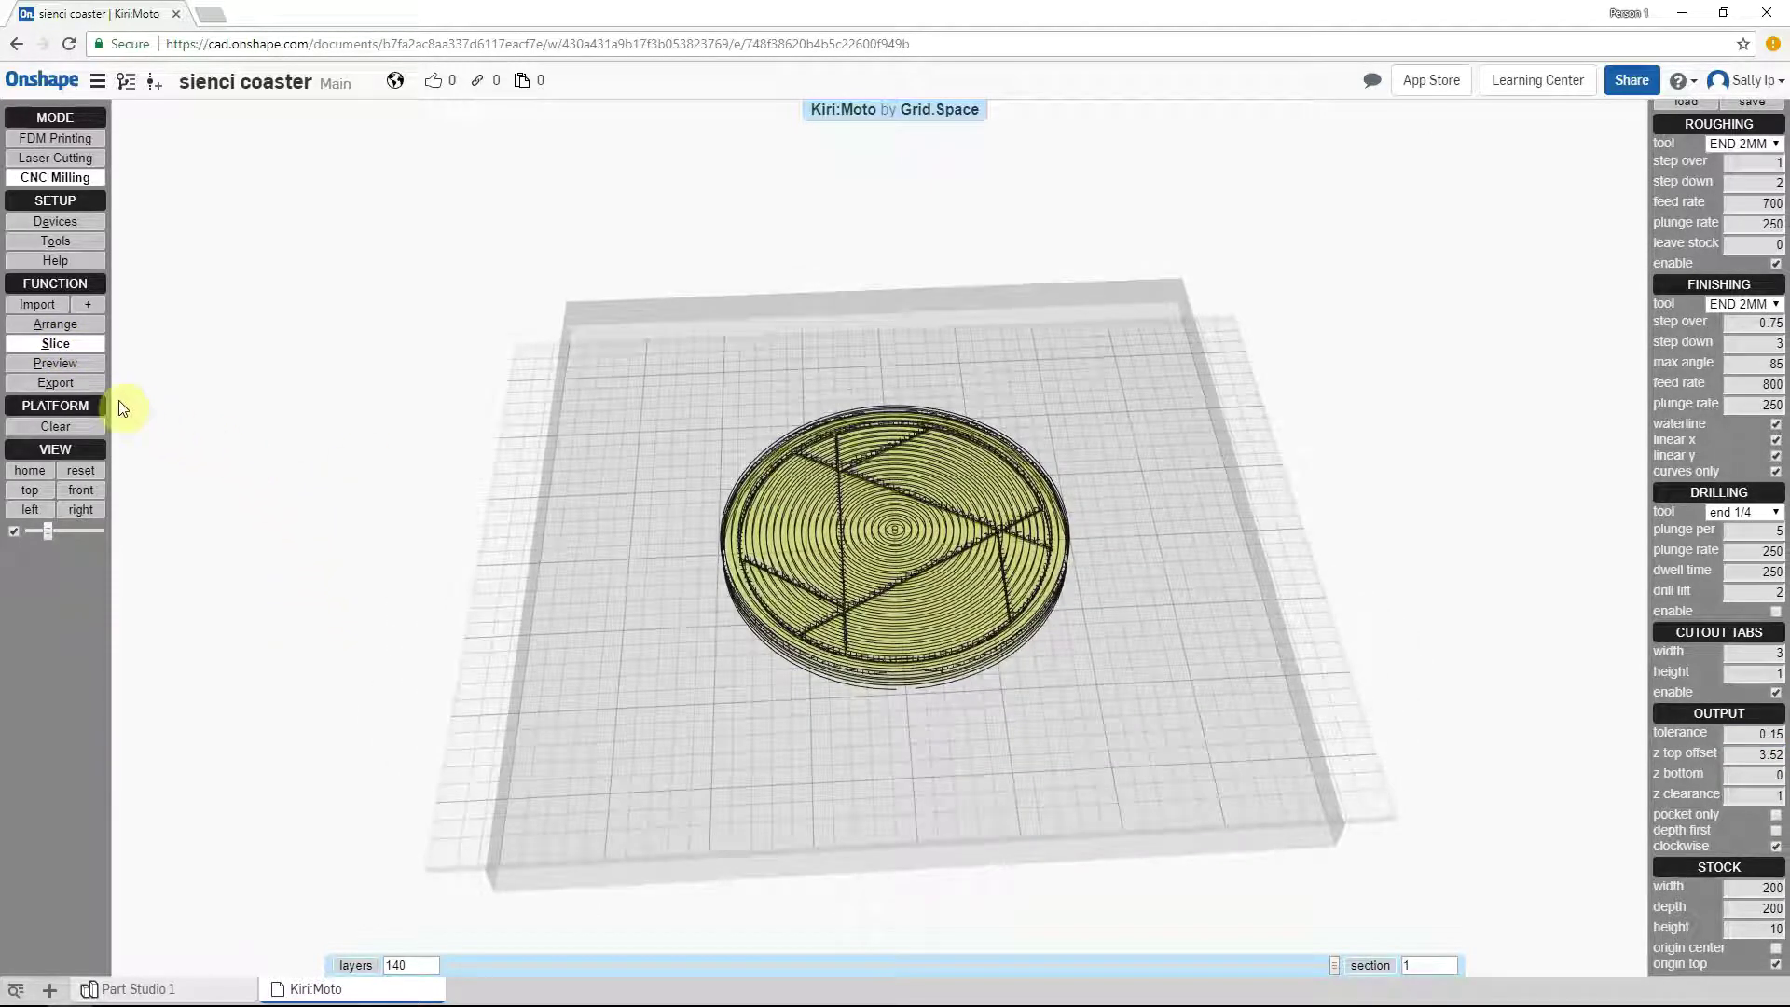
{"action": "left_click", "coordinate": [56, 363]}
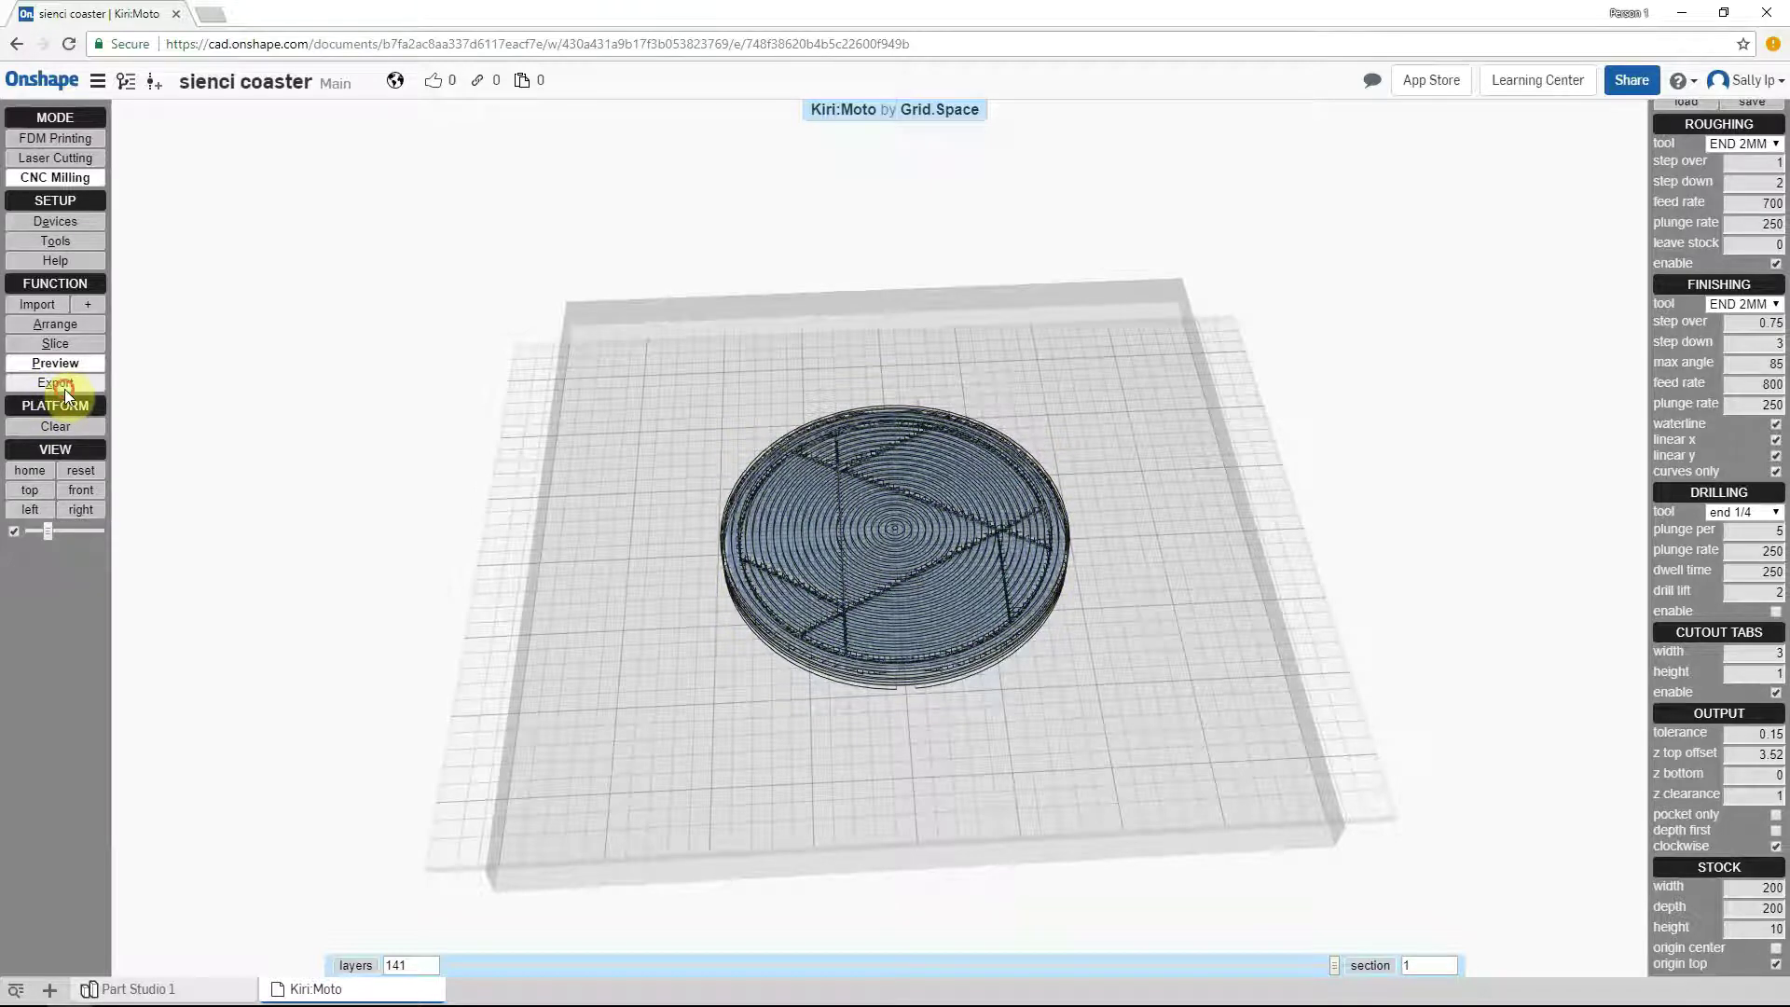
Export the toolpaths as G-code and open the downloaded cnc-002.nc
{"action": "left_click", "coordinate": [64, 388]}
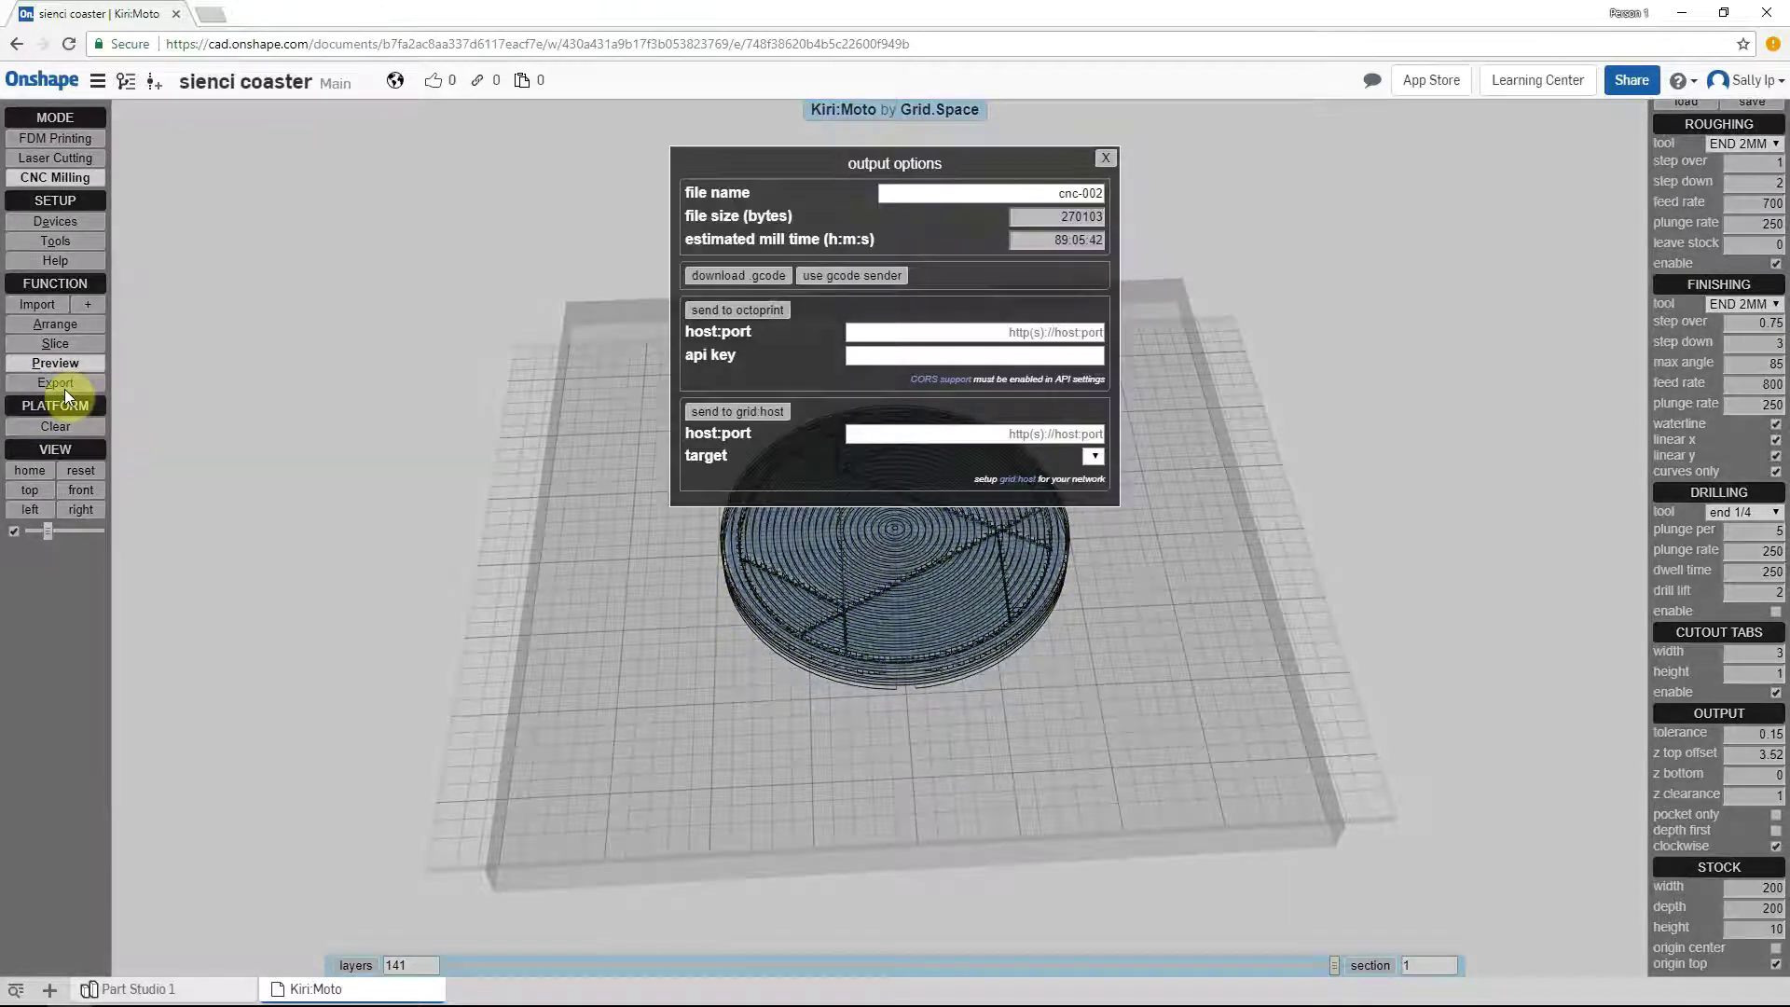
{"action": "left_click", "coordinate": [769, 276]}
{"action": "left_click", "coordinate": [192, 982]}
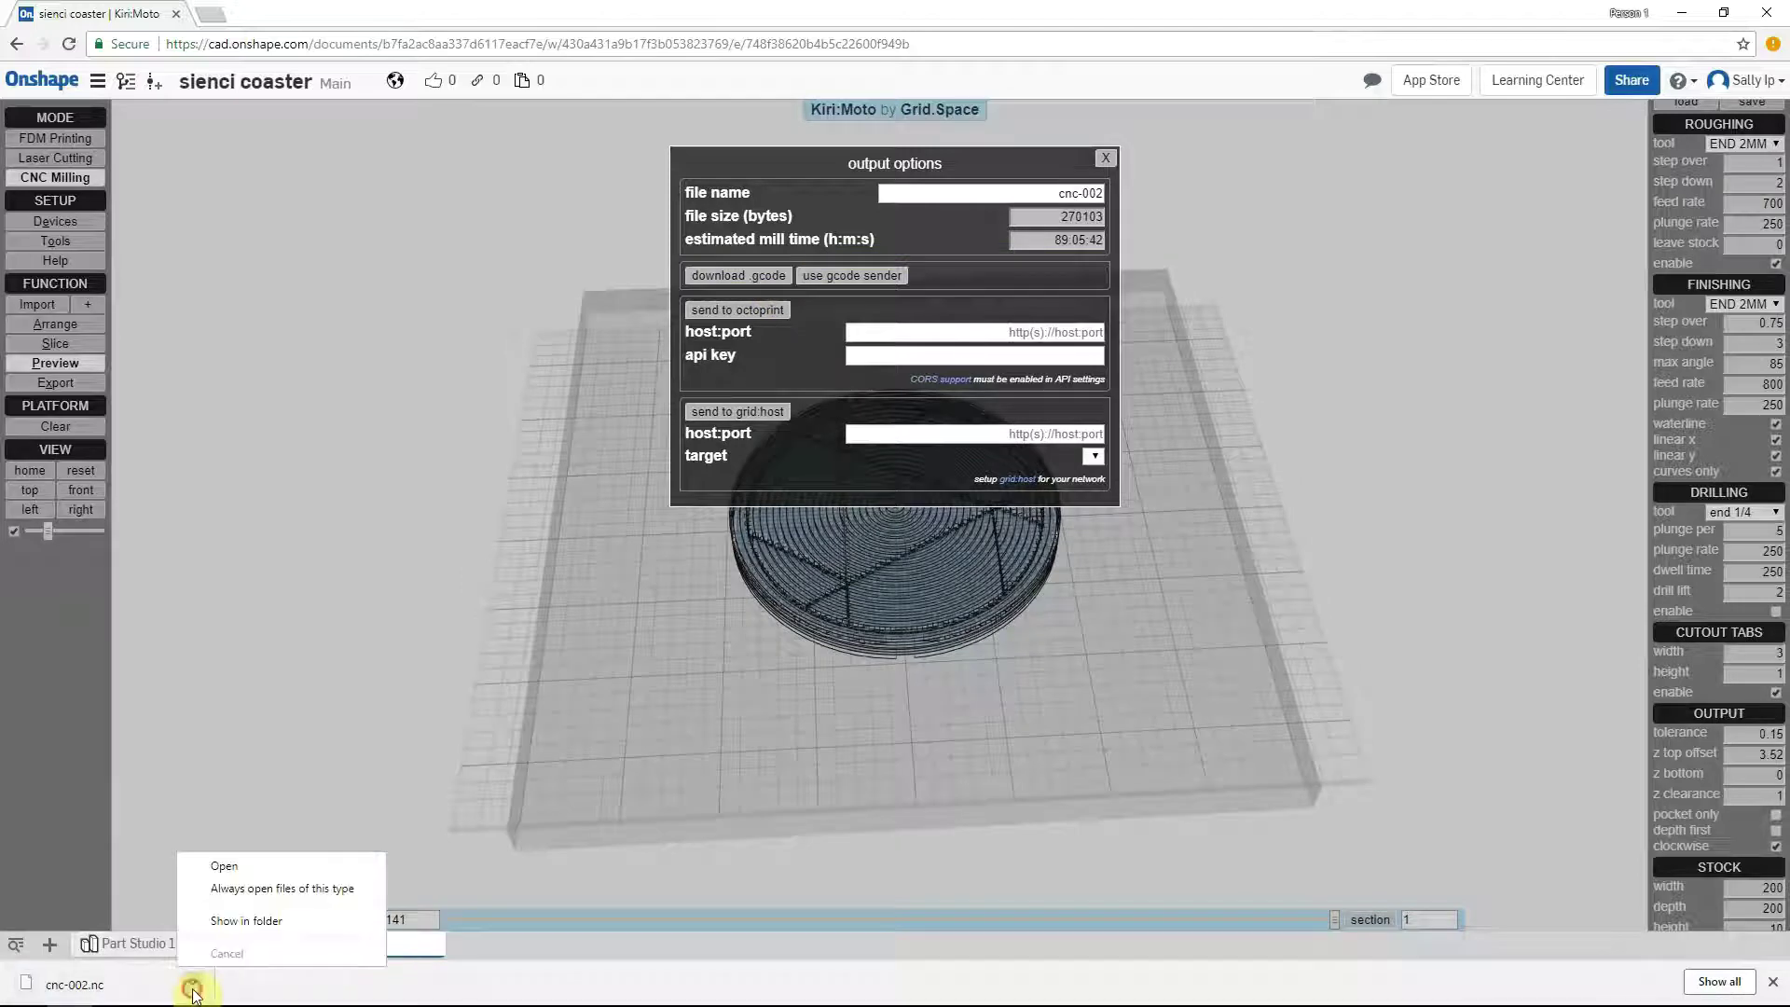
{"action": "left_click", "coordinate": [270, 867]}
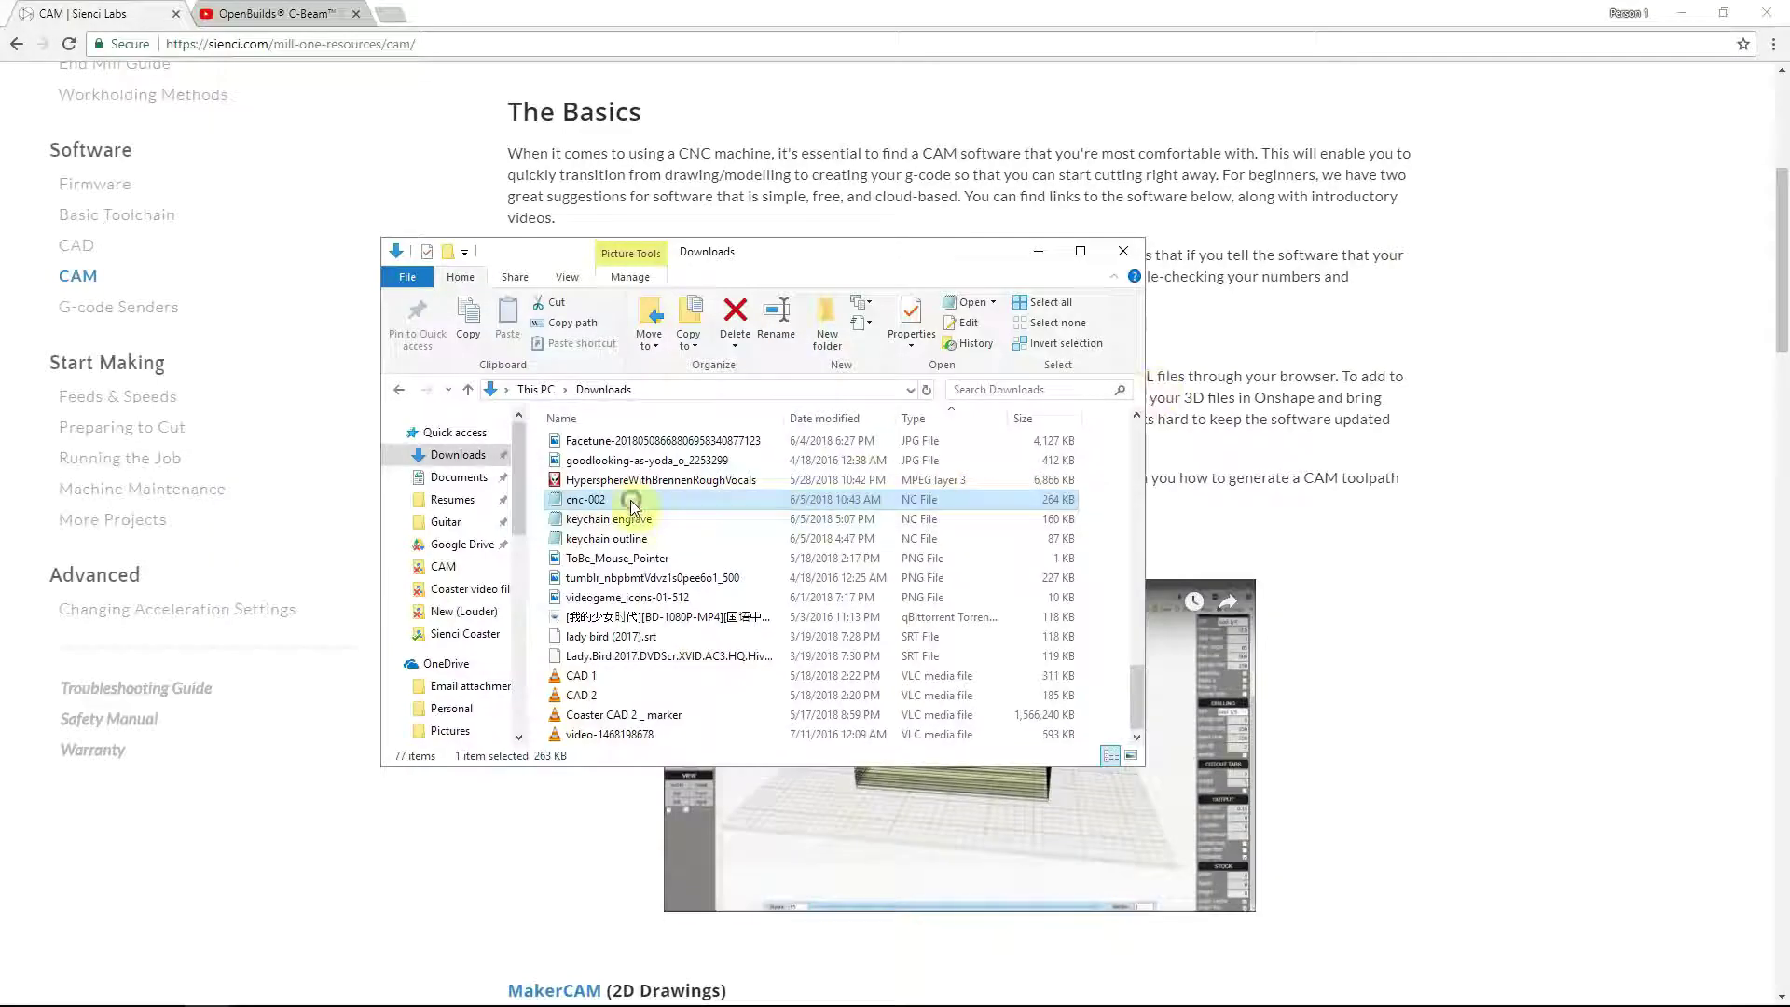
Scroll through cnc-002.nc's G-code in Visual Studio Code, then close Notepad and start a new browser tab
{"action": "right_click", "coordinate": [630, 500]}
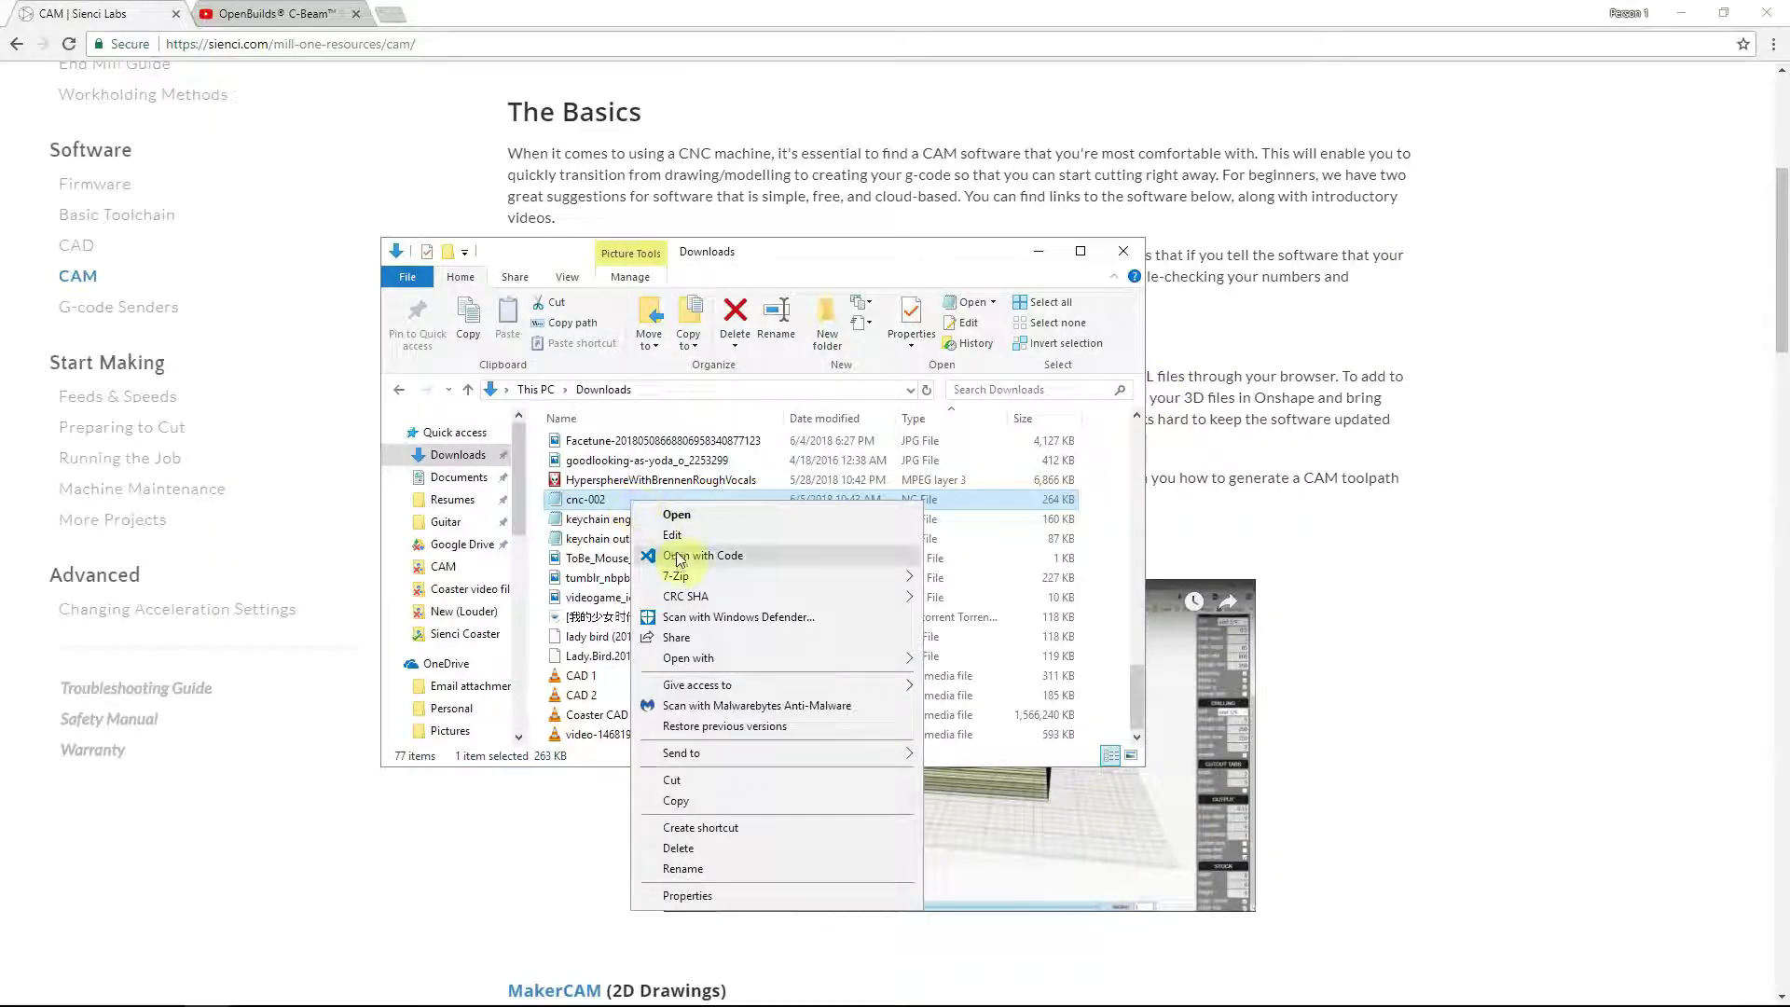
{"action": "left_click", "coordinate": [677, 557]}
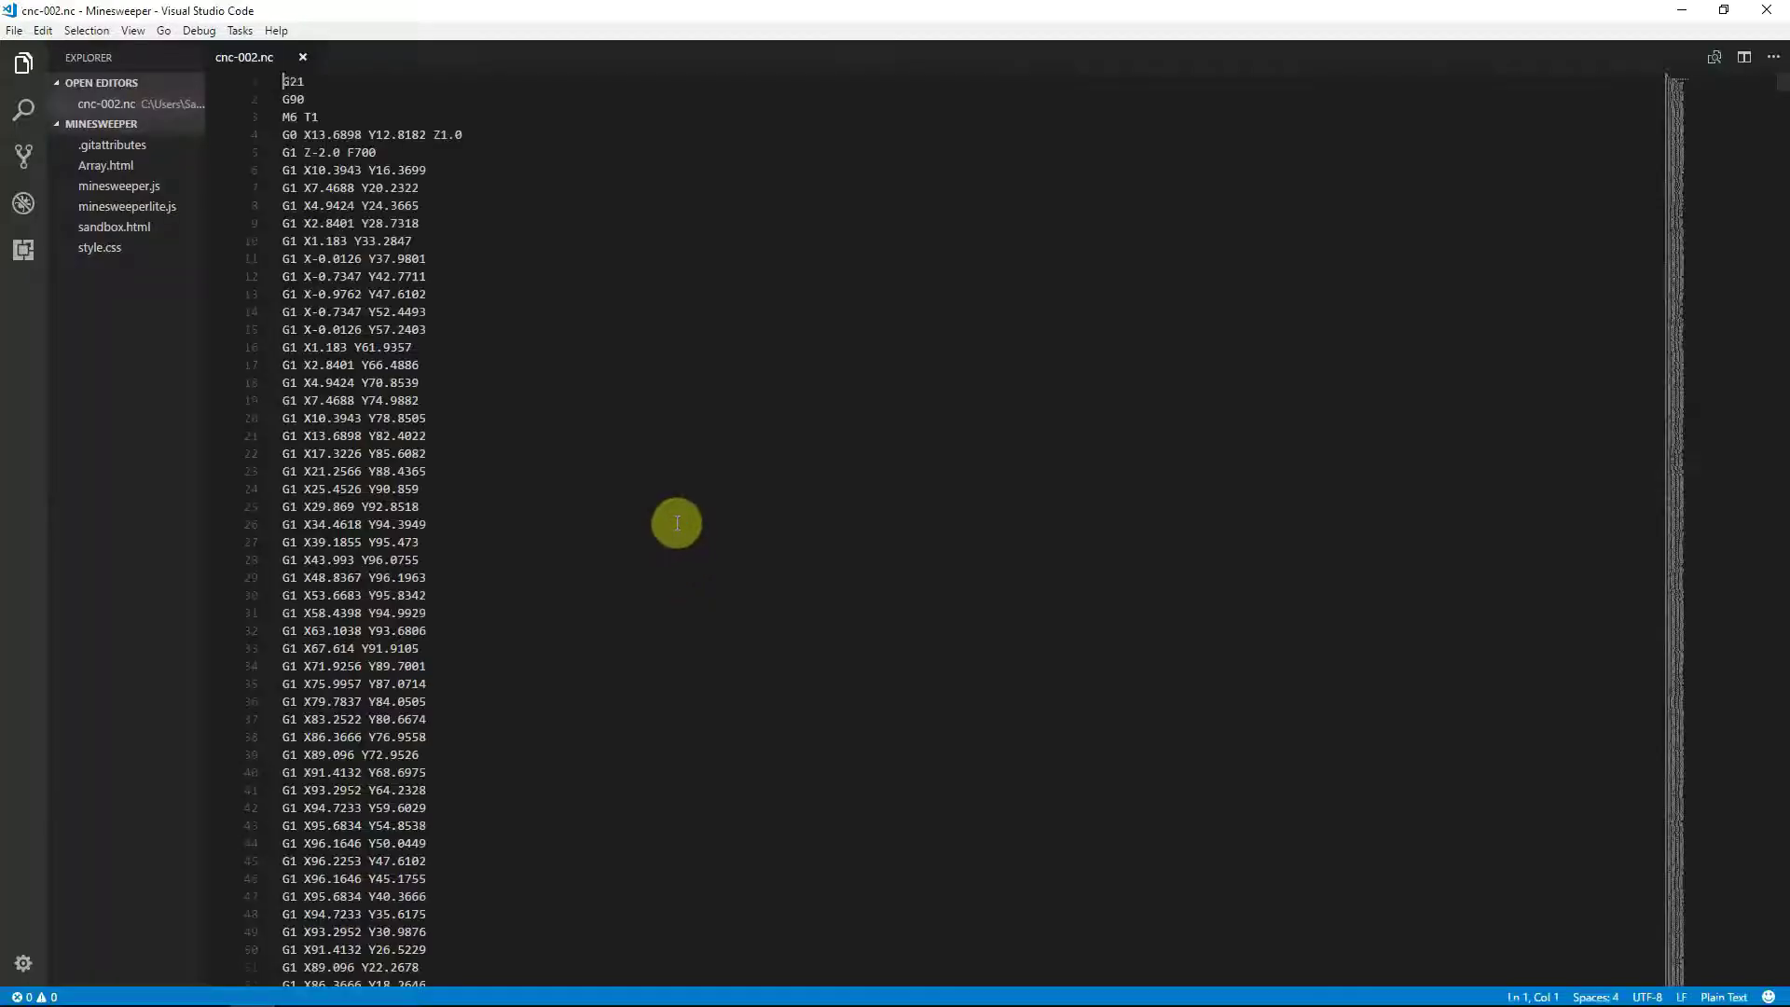
{"action": "scroll", "coordinate": [459, 344], "scroll_direction": "down", "scroll_amount": 5}
{"action": "scroll", "coordinate": [460, 344], "scroll_direction": "down", "scroll_amount": 5}
{"action": "scroll", "coordinate": [466, 374], "scroll_direction": "down", "scroll_amount": 5}
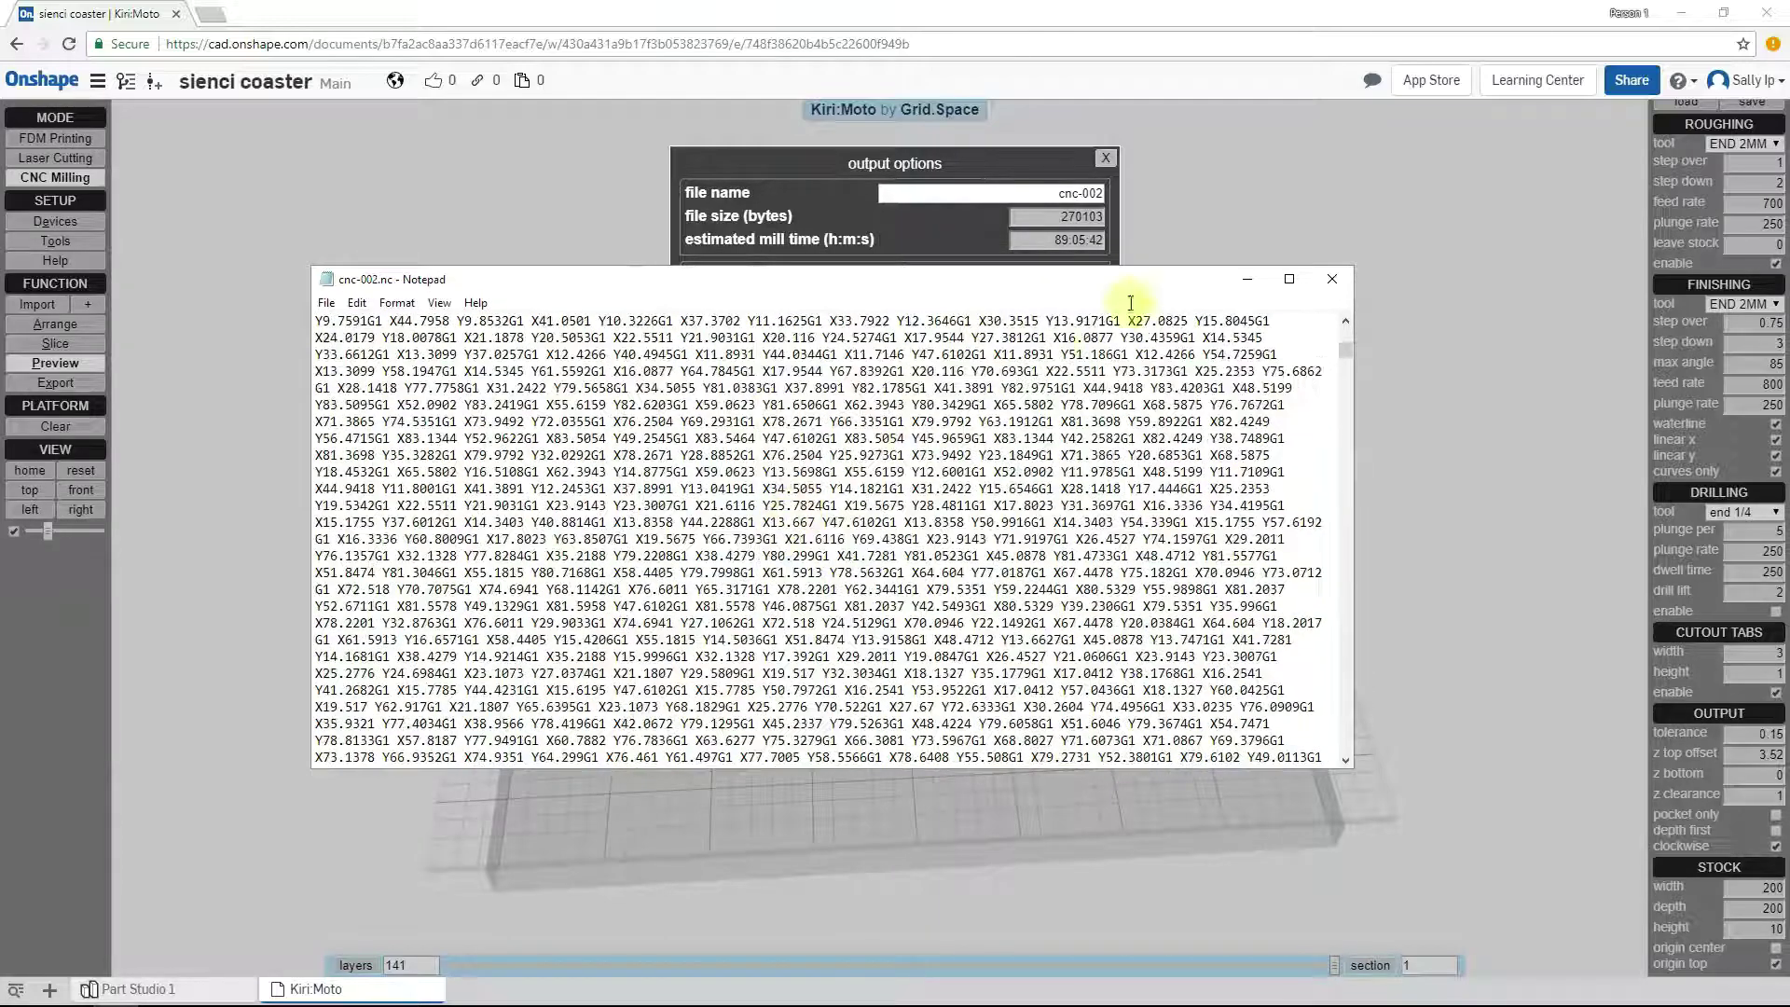
{"action": "left_click", "coordinate": [1329, 280]}
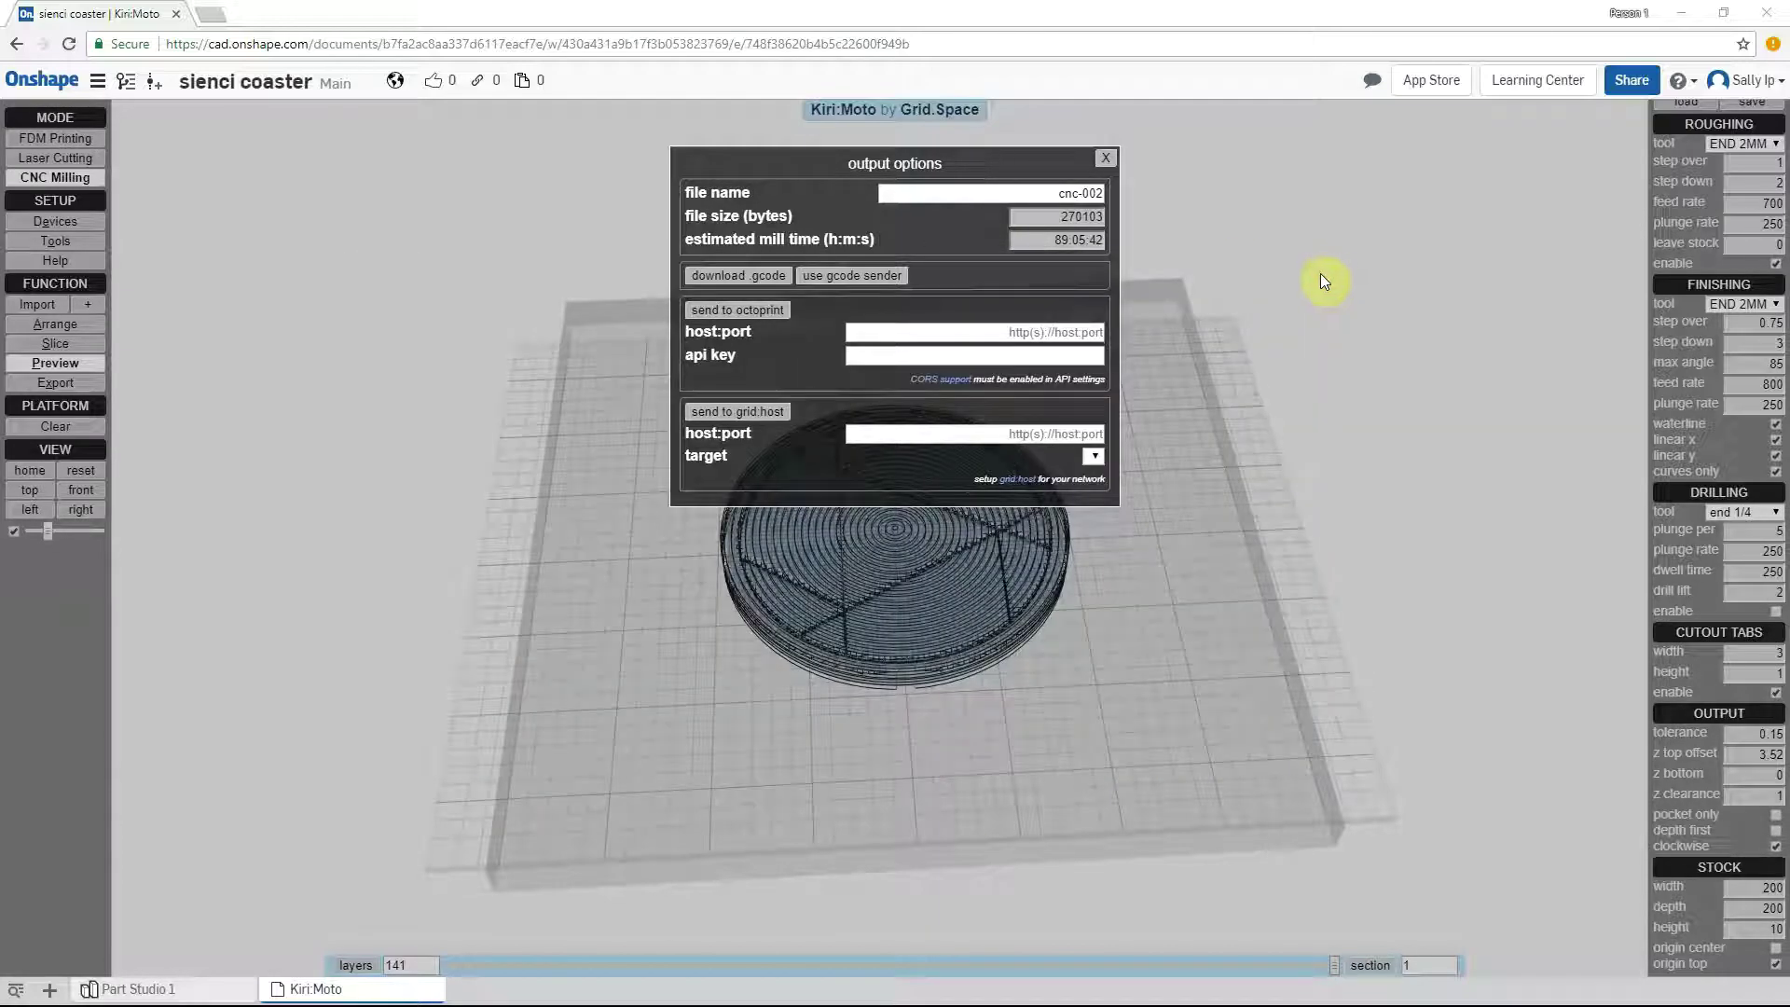
{"action": "left_click", "coordinate": [213, 23]}
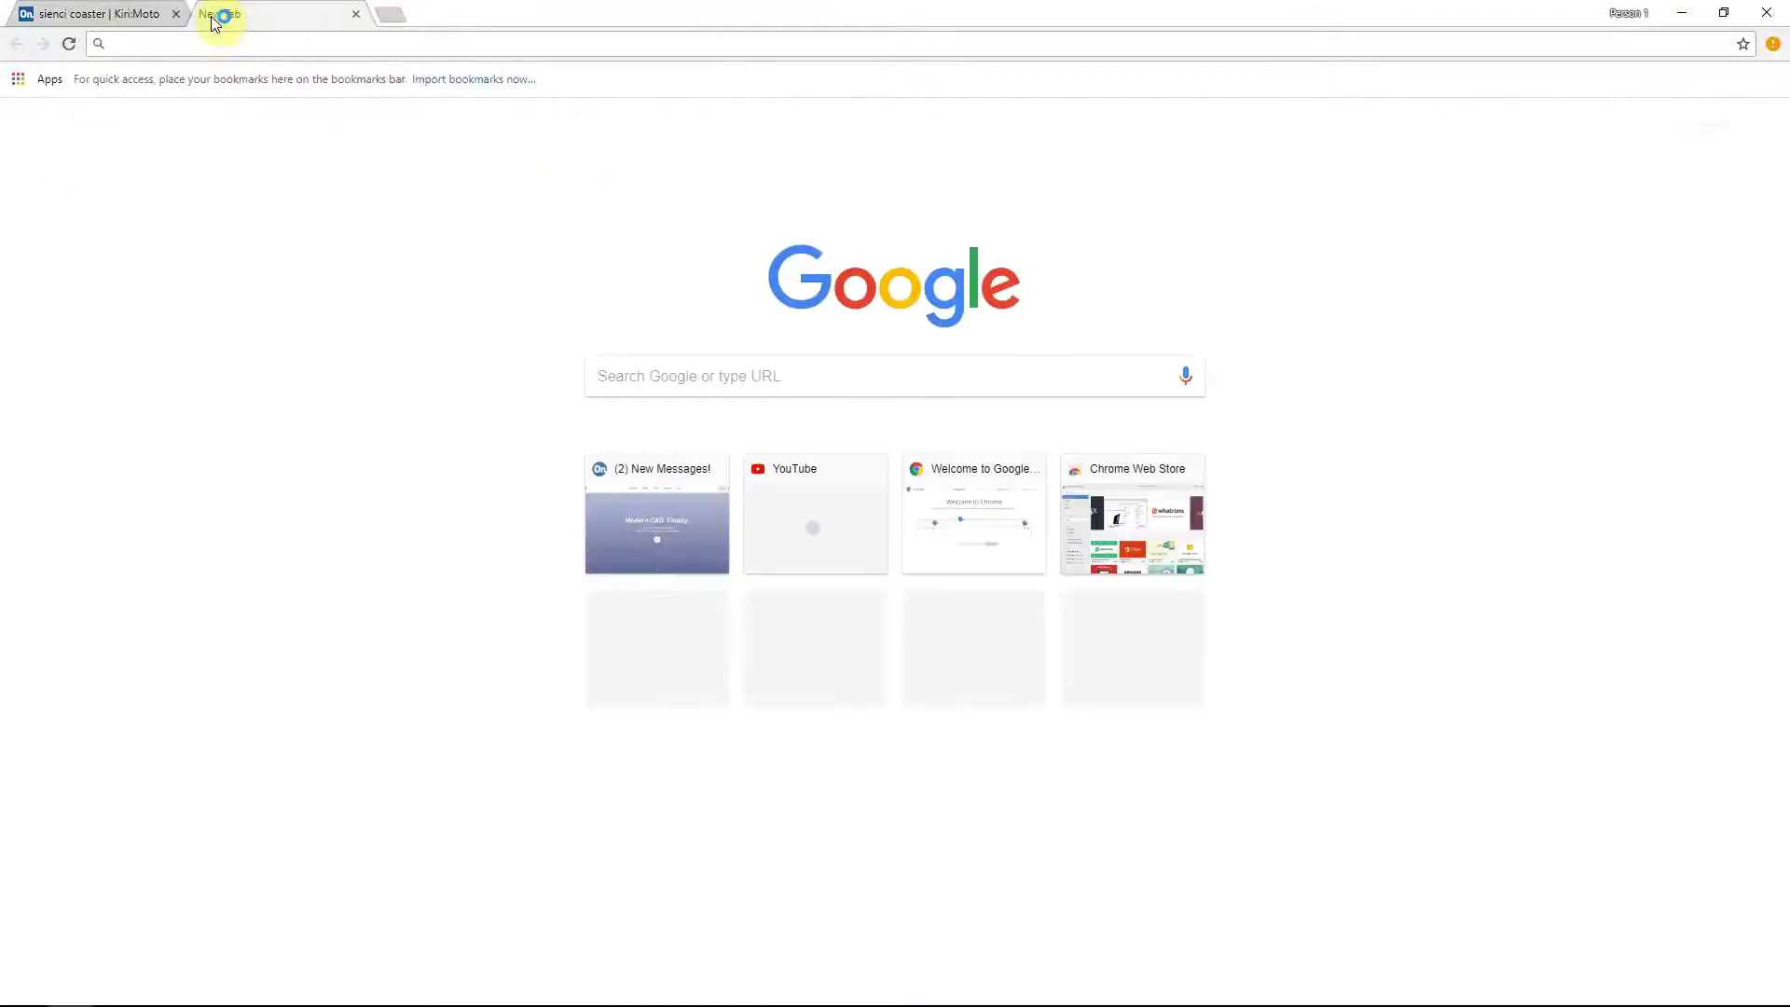
Load the nraynaud.github.io/webgcode simulator and select all the coaster G-code
{"action": "type", "text": "nraynaud.github.io/webgcode"}
{"action": "key", "text": "Return"}
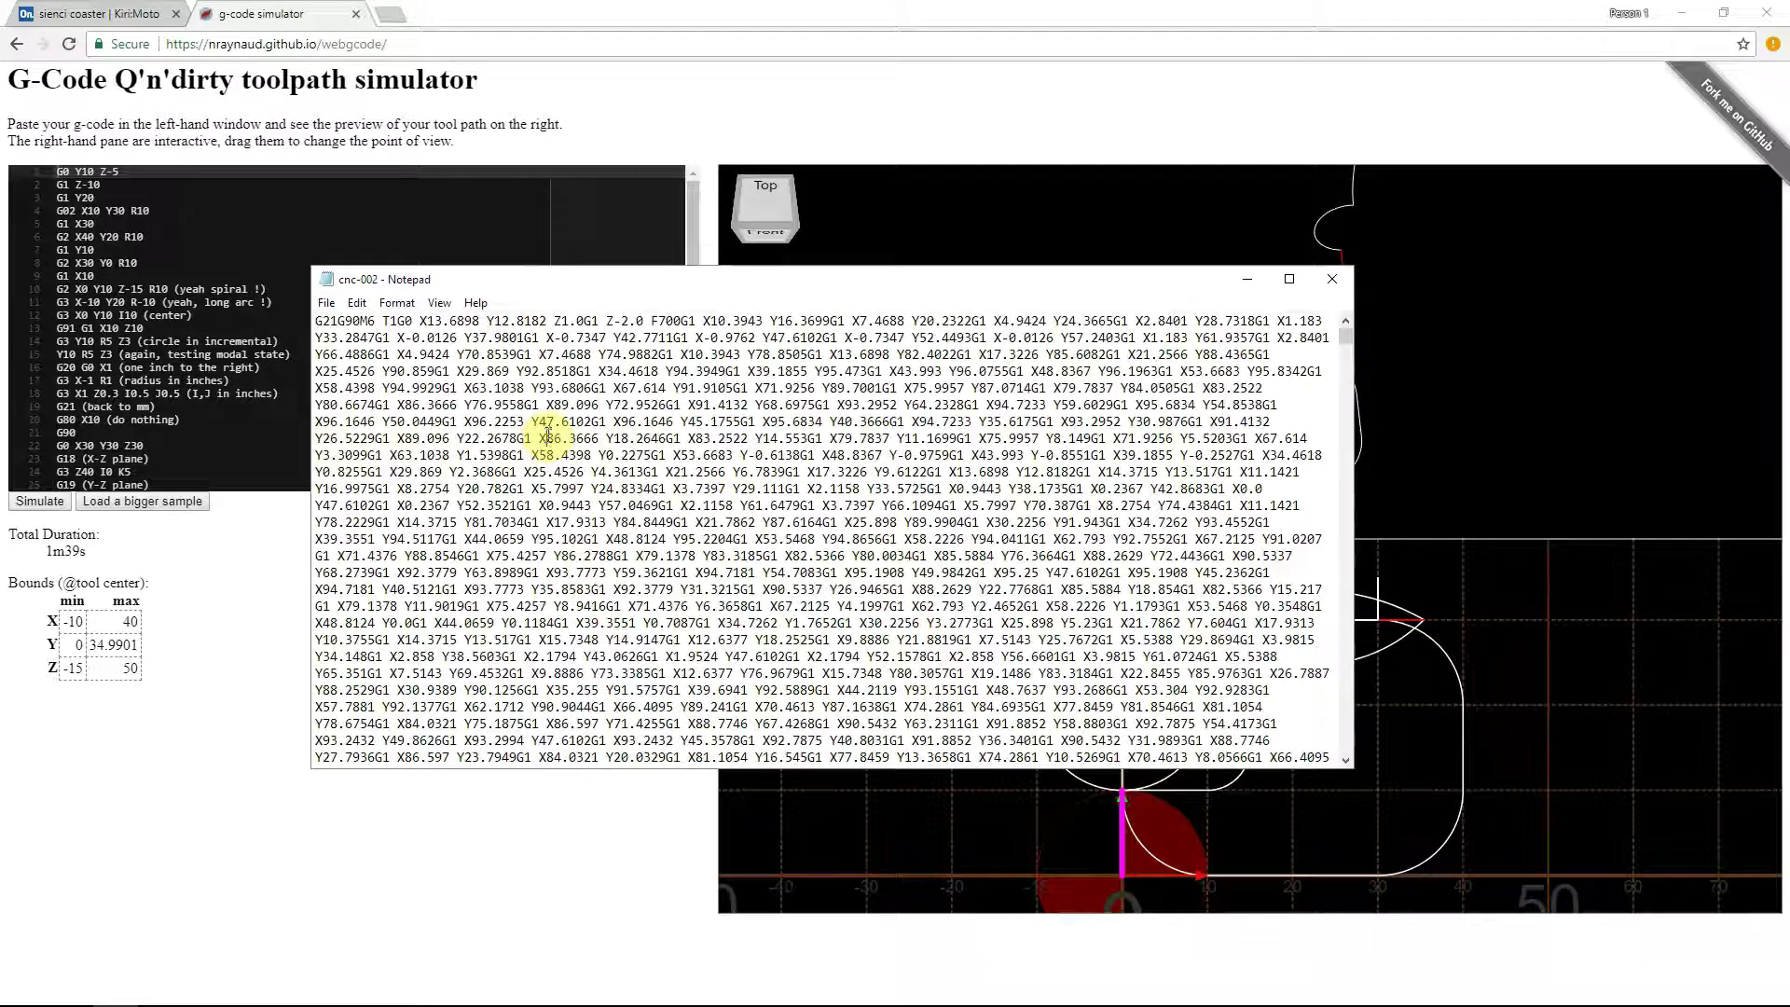
{"action": "key", "text": "ctrl+a"}
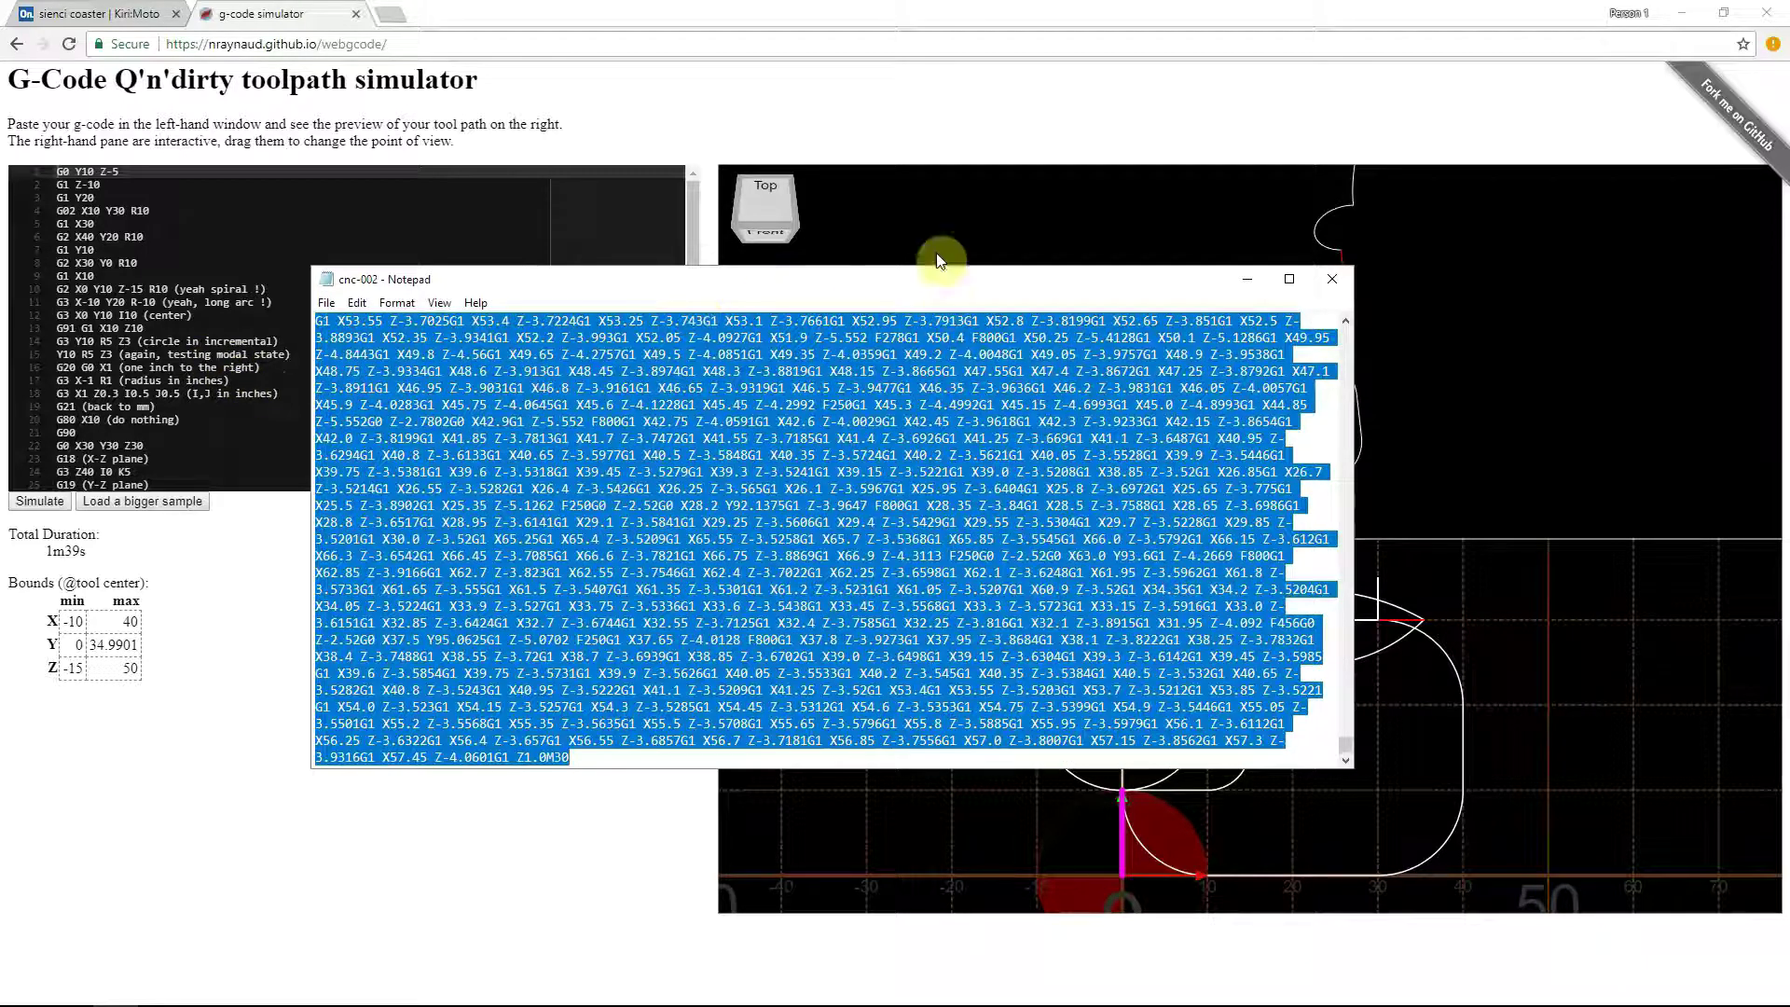
Replace the sample code with the coaster G-code and simulate its circular toolpath
{"action": "left_click", "coordinate": [856, 141]}
{"action": "left_click", "coordinate": [145, 301]}
{"action": "key", "text": "ctrl+a"}
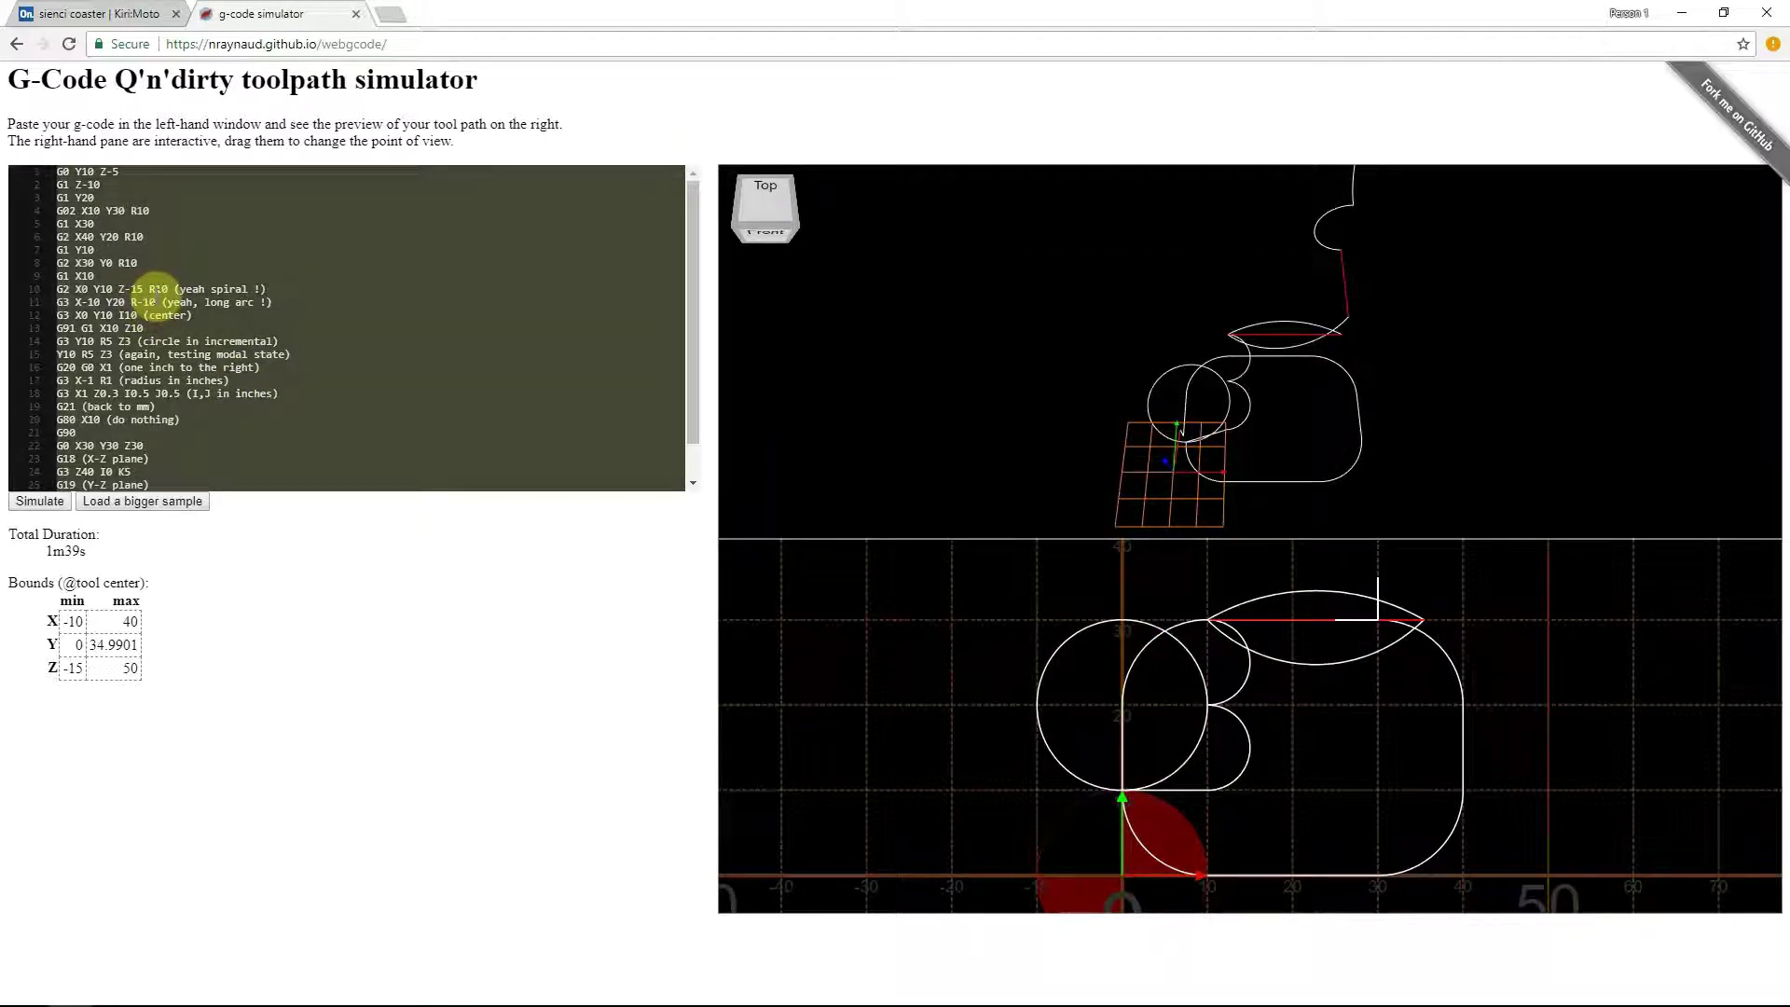
{"action": "key", "text": "ctrl+v"}
{"action": "left_click", "coordinate": [42, 501]}
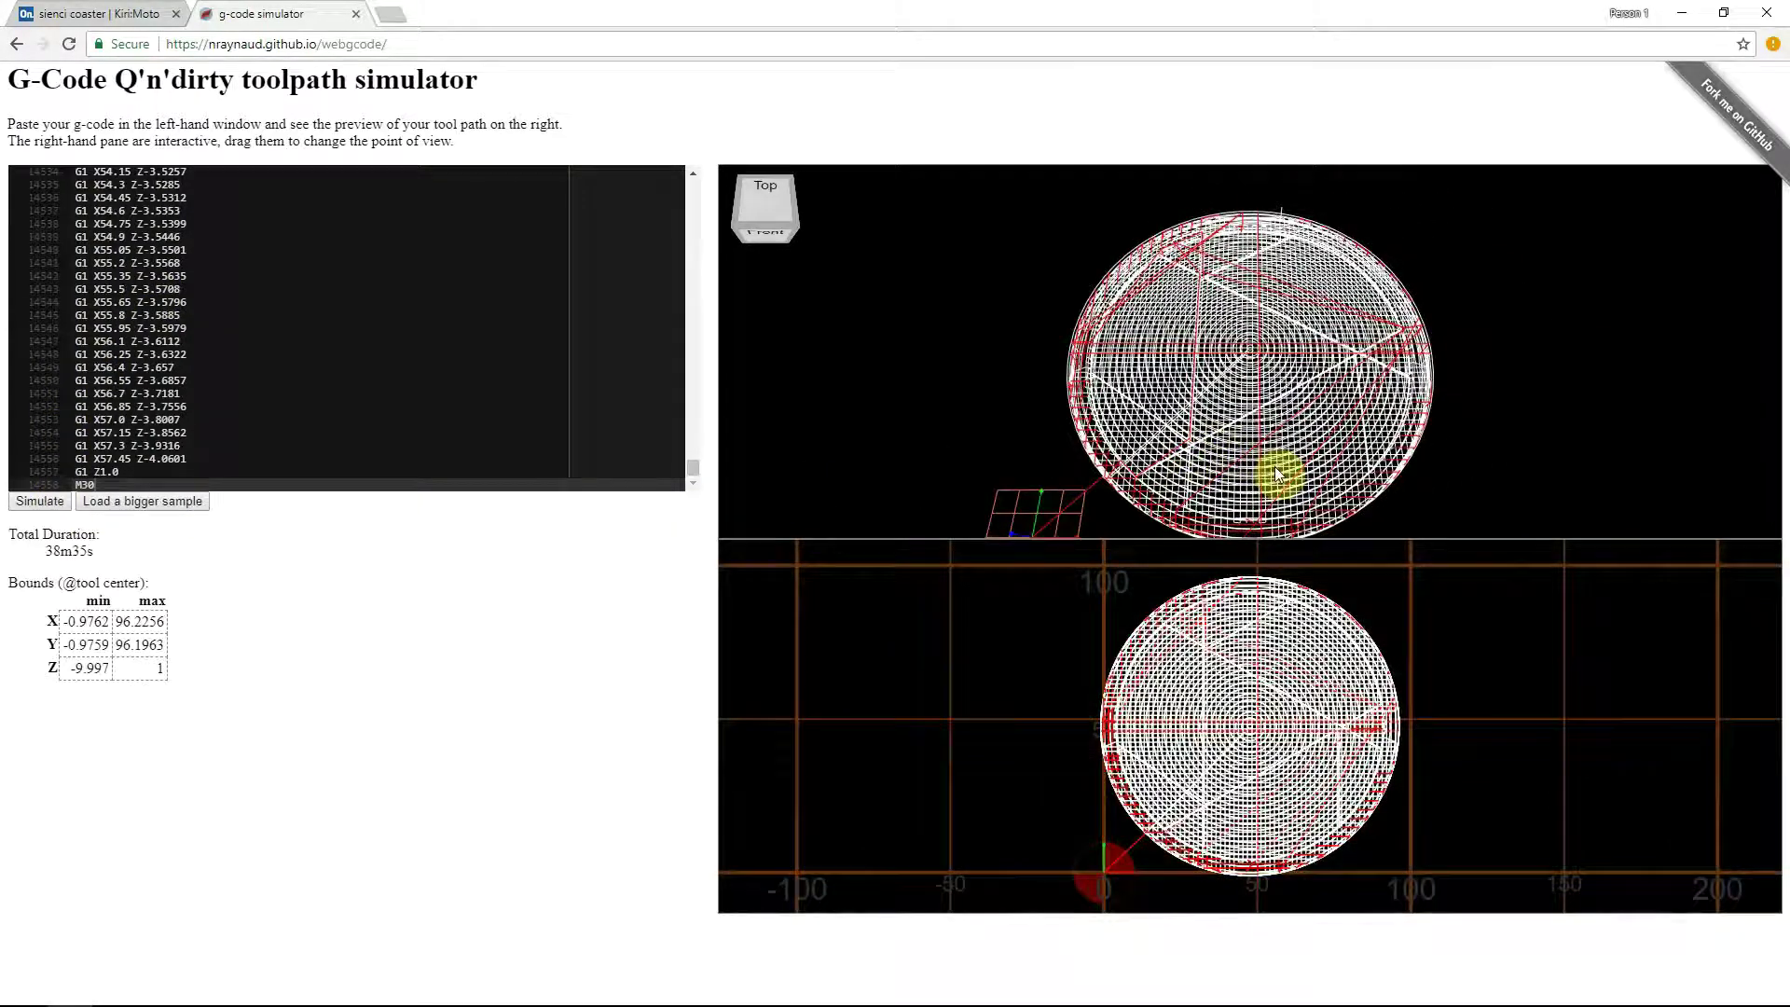
{"action": "left_click_drag", "start_coordinate": [1459, 485], "coordinate": [1511, 469]}
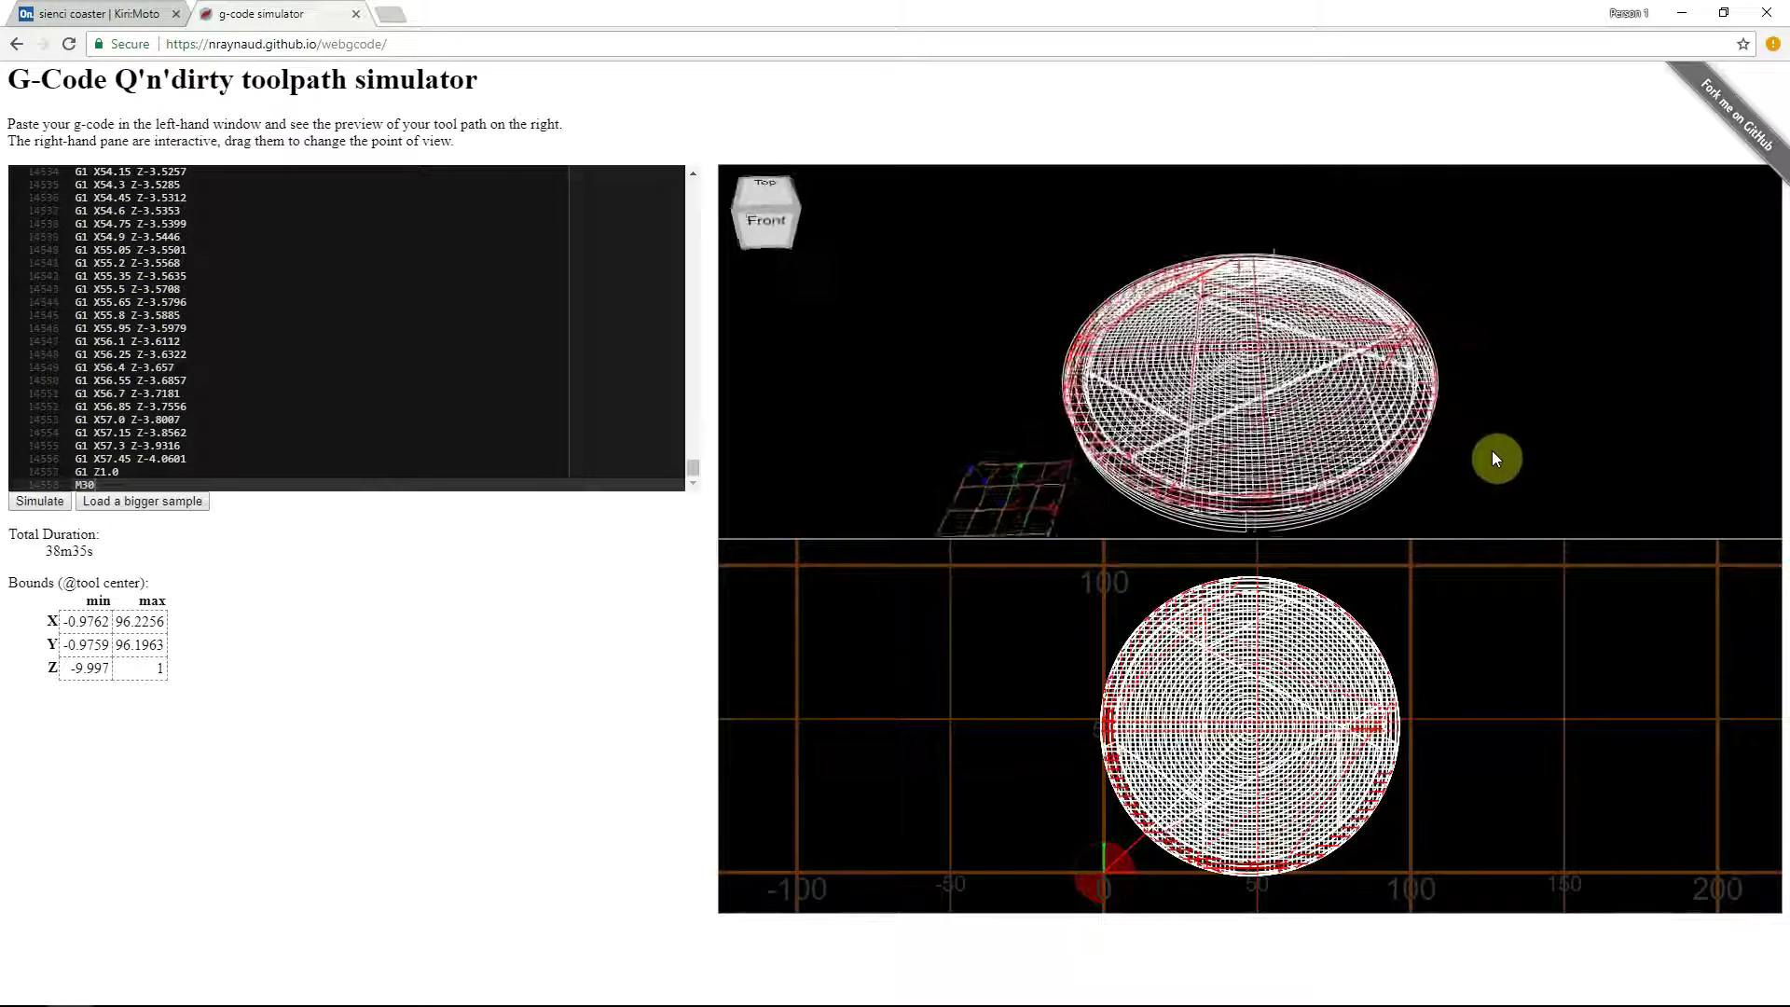
{"action": "mouse_move", "coordinate": [1473, 578]}
{"action": "left_mouse_down"}
{"action": "mouse_move", "coordinate": [1368, 783]}
{"action": "mouse_move", "coordinate": [1401, 751]}
{"action": "left_mouse_up"}
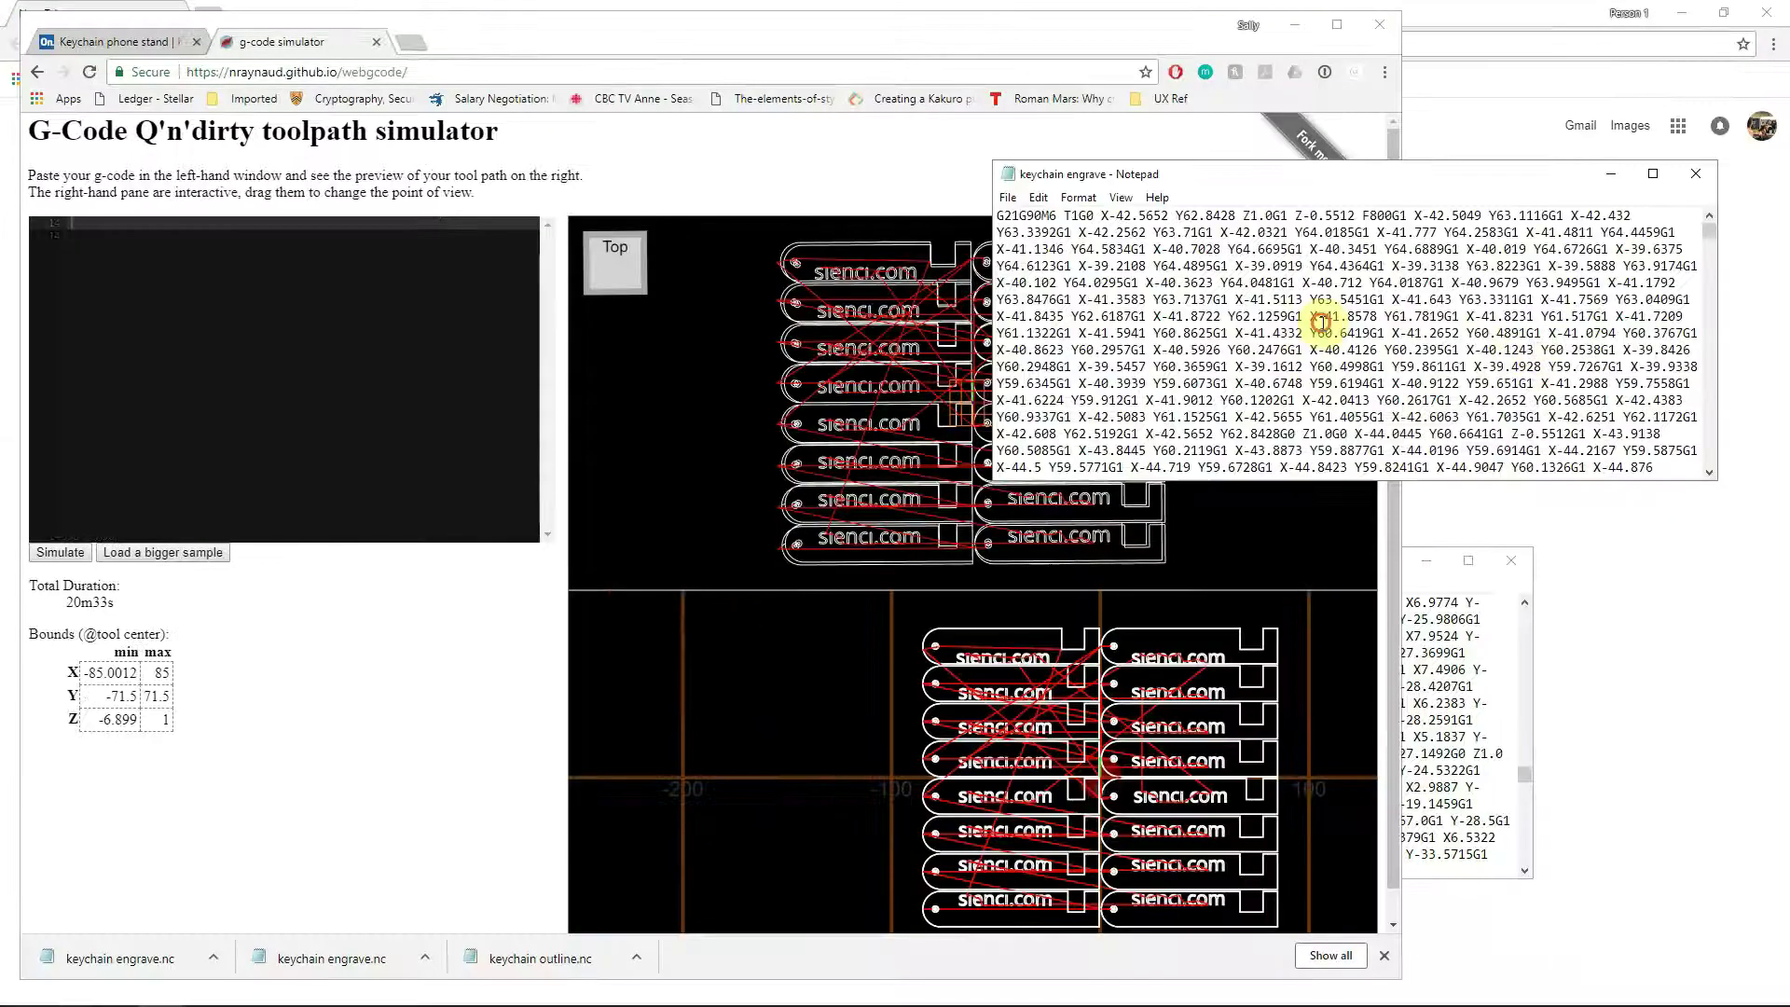
Copy the engrave G-code and paste it into the simulator editor
{"action": "key", "text": "ctrl+a"}
{"action": "key", "text": "ctrl+c"}
{"action": "left_click", "coordinate": [240, 359]}
{"action": "key", "text": "ctrl+v"}
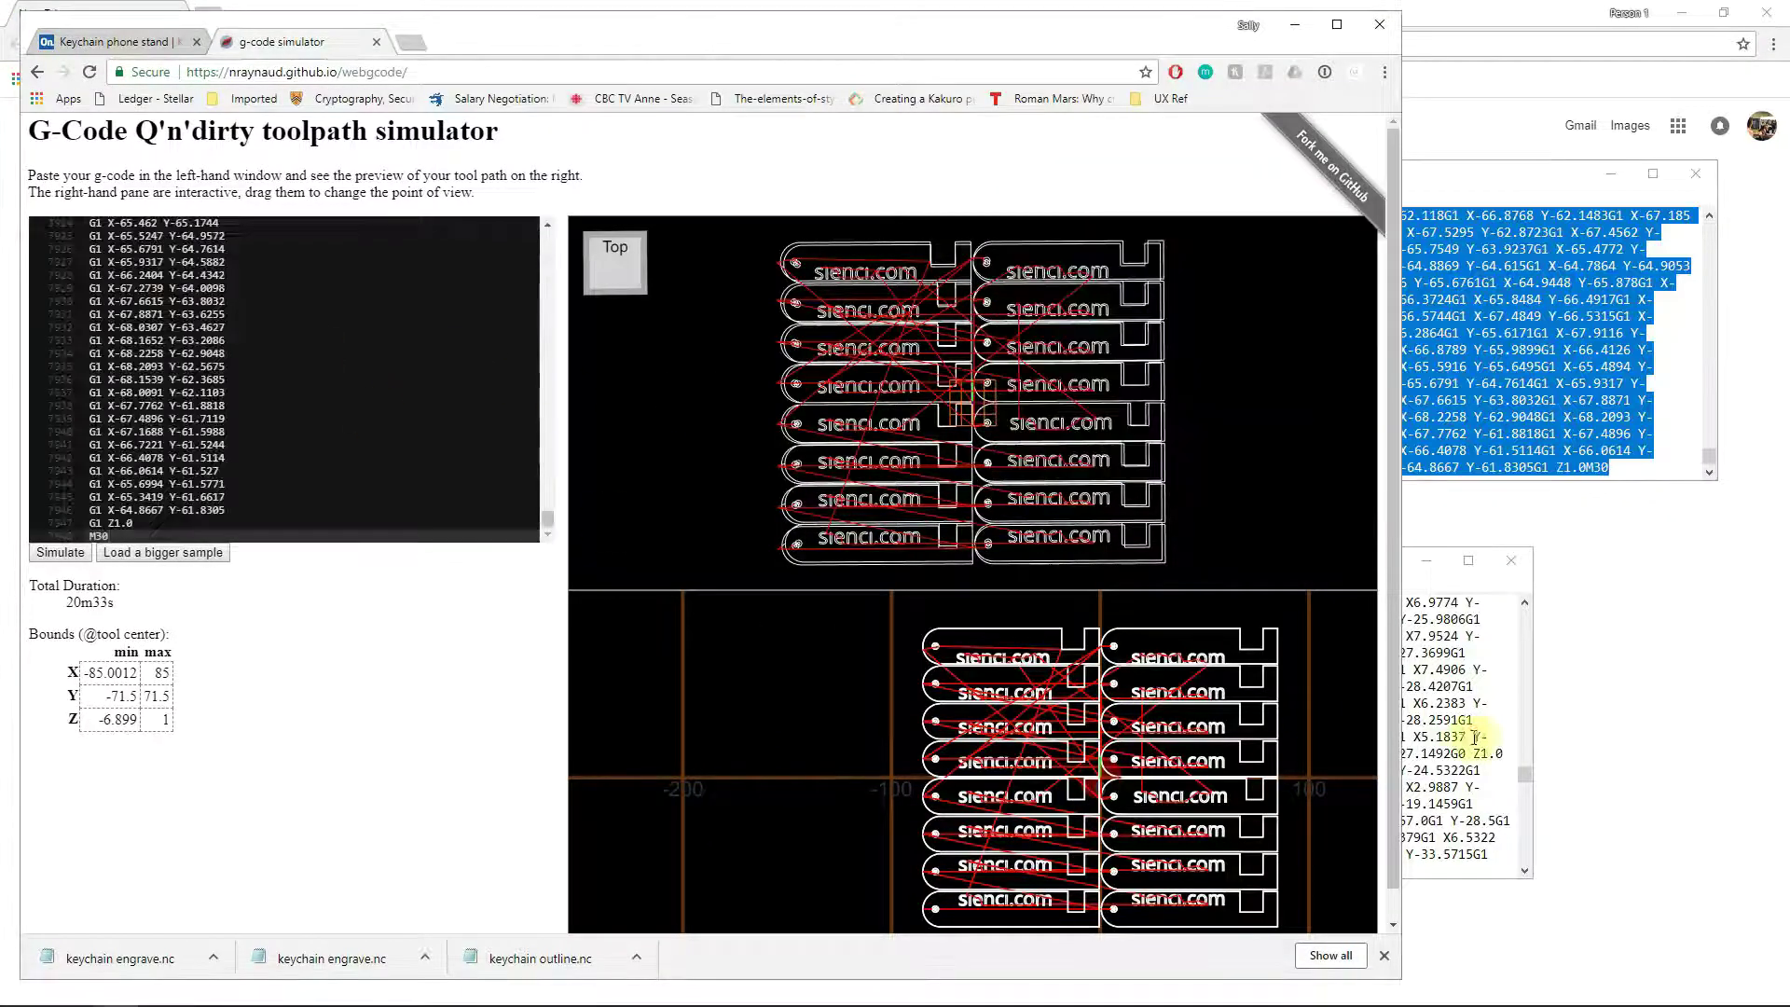
Replace the editor contents with the keychain outline G-code and simulate its toolpaths
{"action": "left_click", "coordinate": [1470, 718]}
{"action": "key", "text": "ctrl+a"}
{"action": "key", "text": "ctrl+c"}
{"action": "left_click", "coordinate": [359, 470]}
{"action": "key", "text": "ctrl+a"}
{"action": "key", "text": "ctrl+v"}
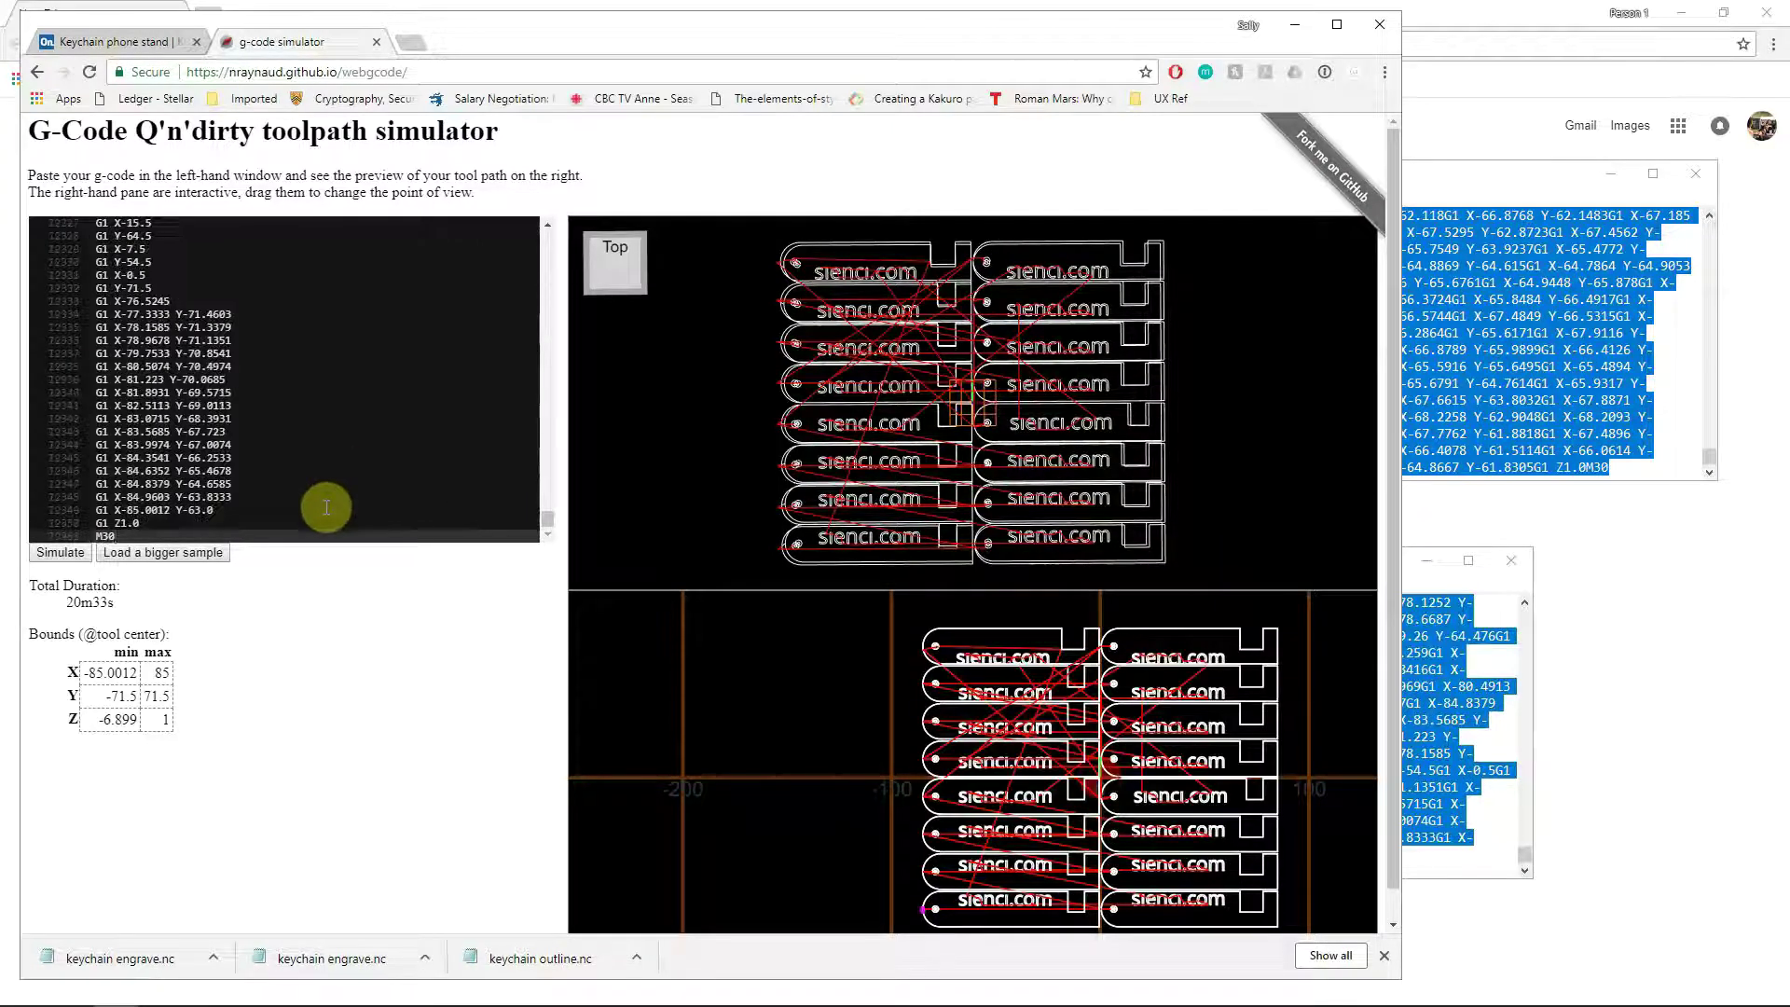
{"action": "left_click", "coordinate": [75, 556]}
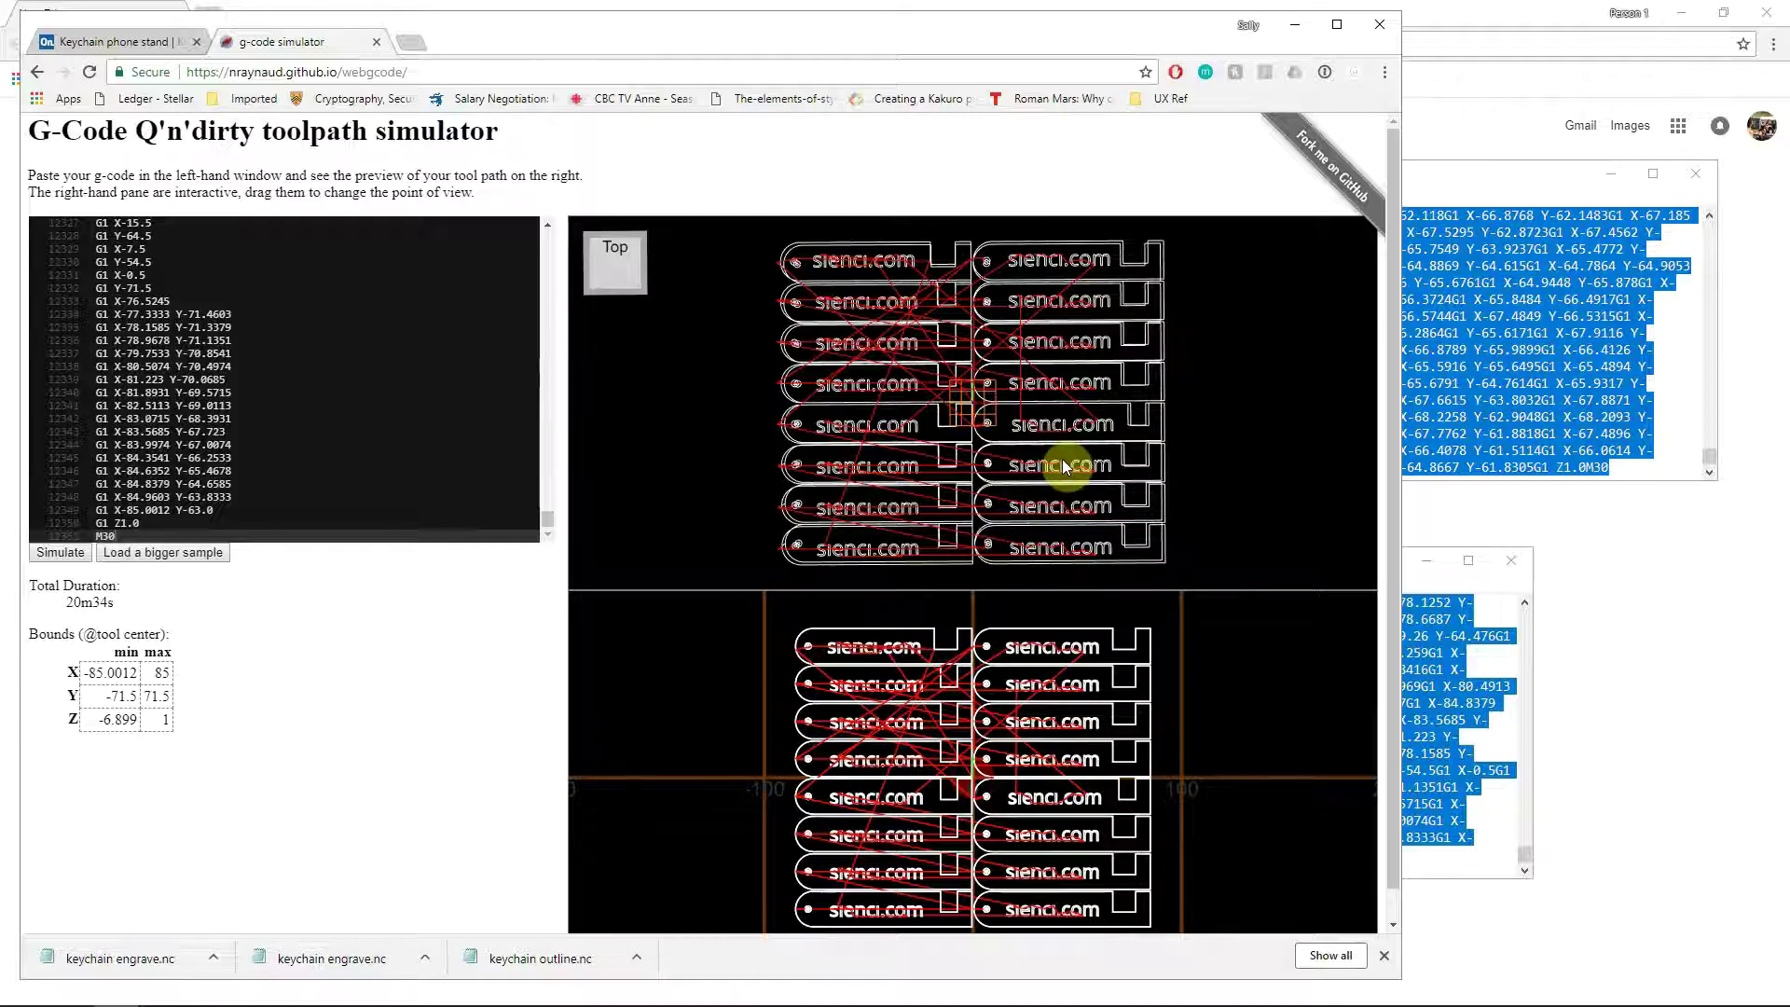
{"action": "mouse_move", "coordinate": [1061, 458]}
{"action": "left_mouse_down"}
{"action": "mouse_move", "coordinate": [1060, 364]}
{"action": "mouse_move", "coordinate": [1055, 474]}
{"action": "left_mouse_up"}
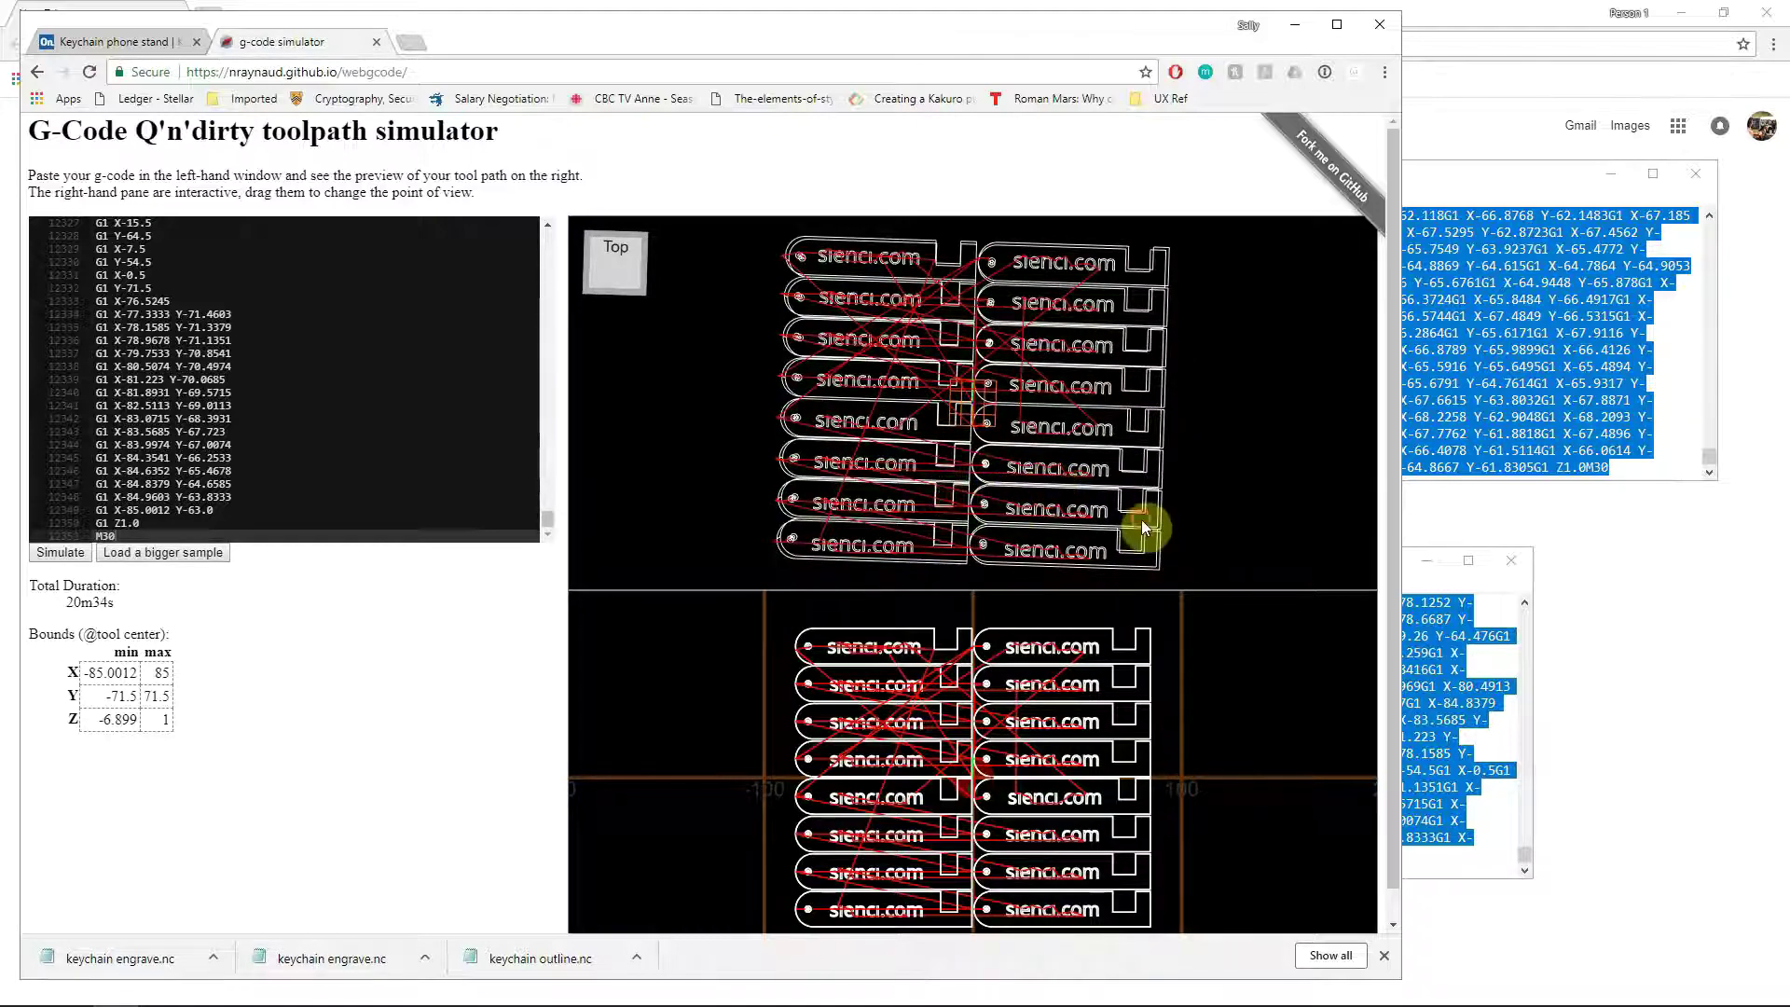
{"action": "mouse_move", "coordinate": [1147, 523]}
{"action": "left_mouse_down"}
{"action": "mouse_move", "coordinate": [1134, 574]}
{"action": "mouse_move", "coordinate": [1092, 550]}
{"action": "mouse_move", "coordinate": [1093, 583]}
{"action": "left_mouse_up"}
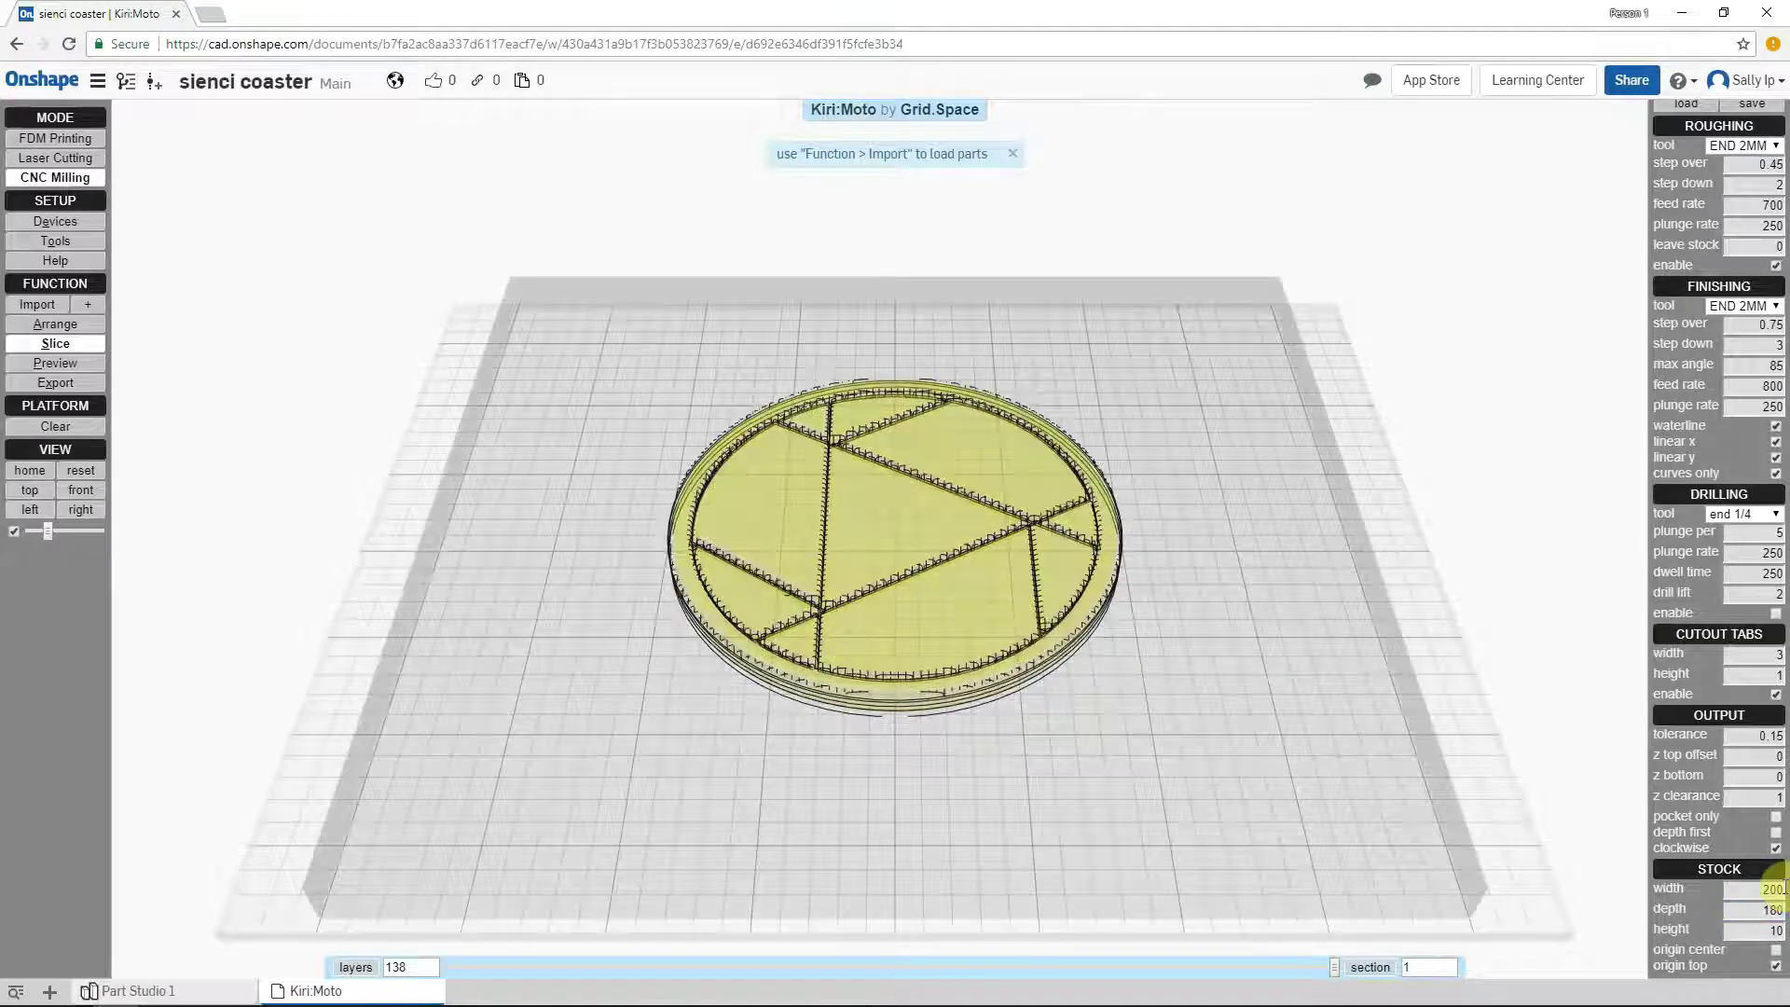
Re-slice the coaster, return to Arrange, and enter a 3.52 Z top offset
{"action": "left_click_drag", "start_coordinate": [1128, 817], "coordinate": [764, 525]}
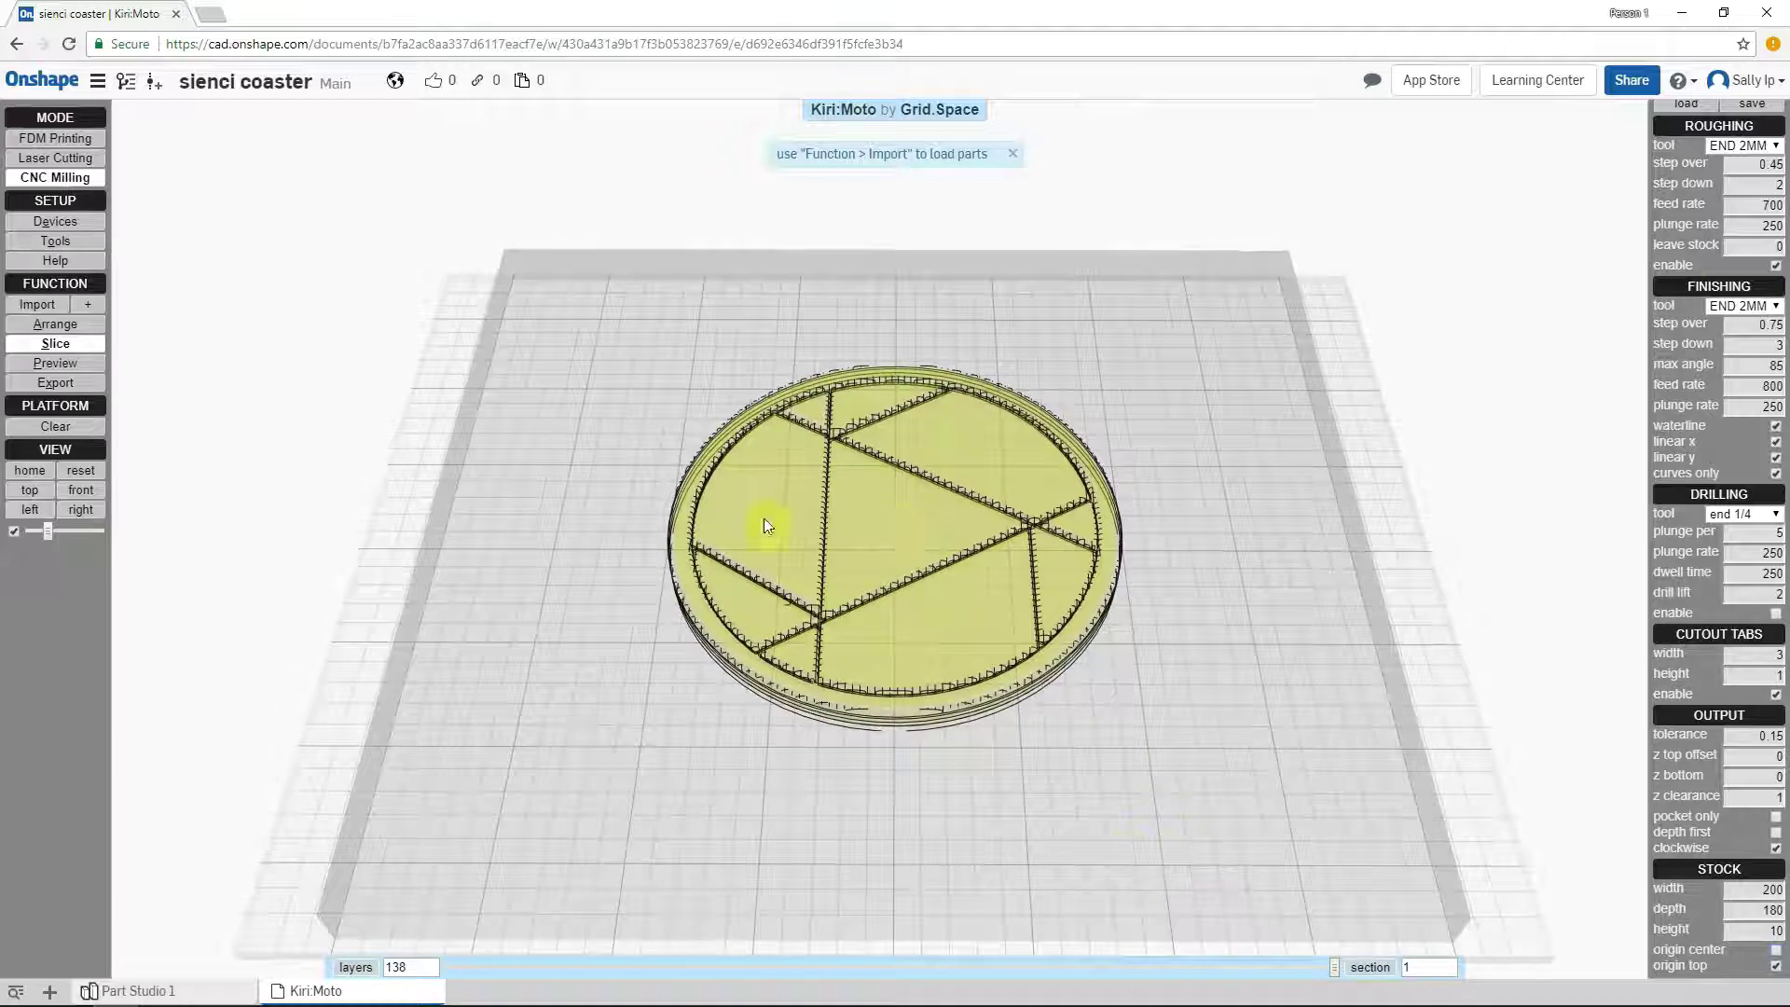
{"action": "left_click", "coordinate": [764, 524]}
{"action": "left_click", "coordinate": [55, 343]}
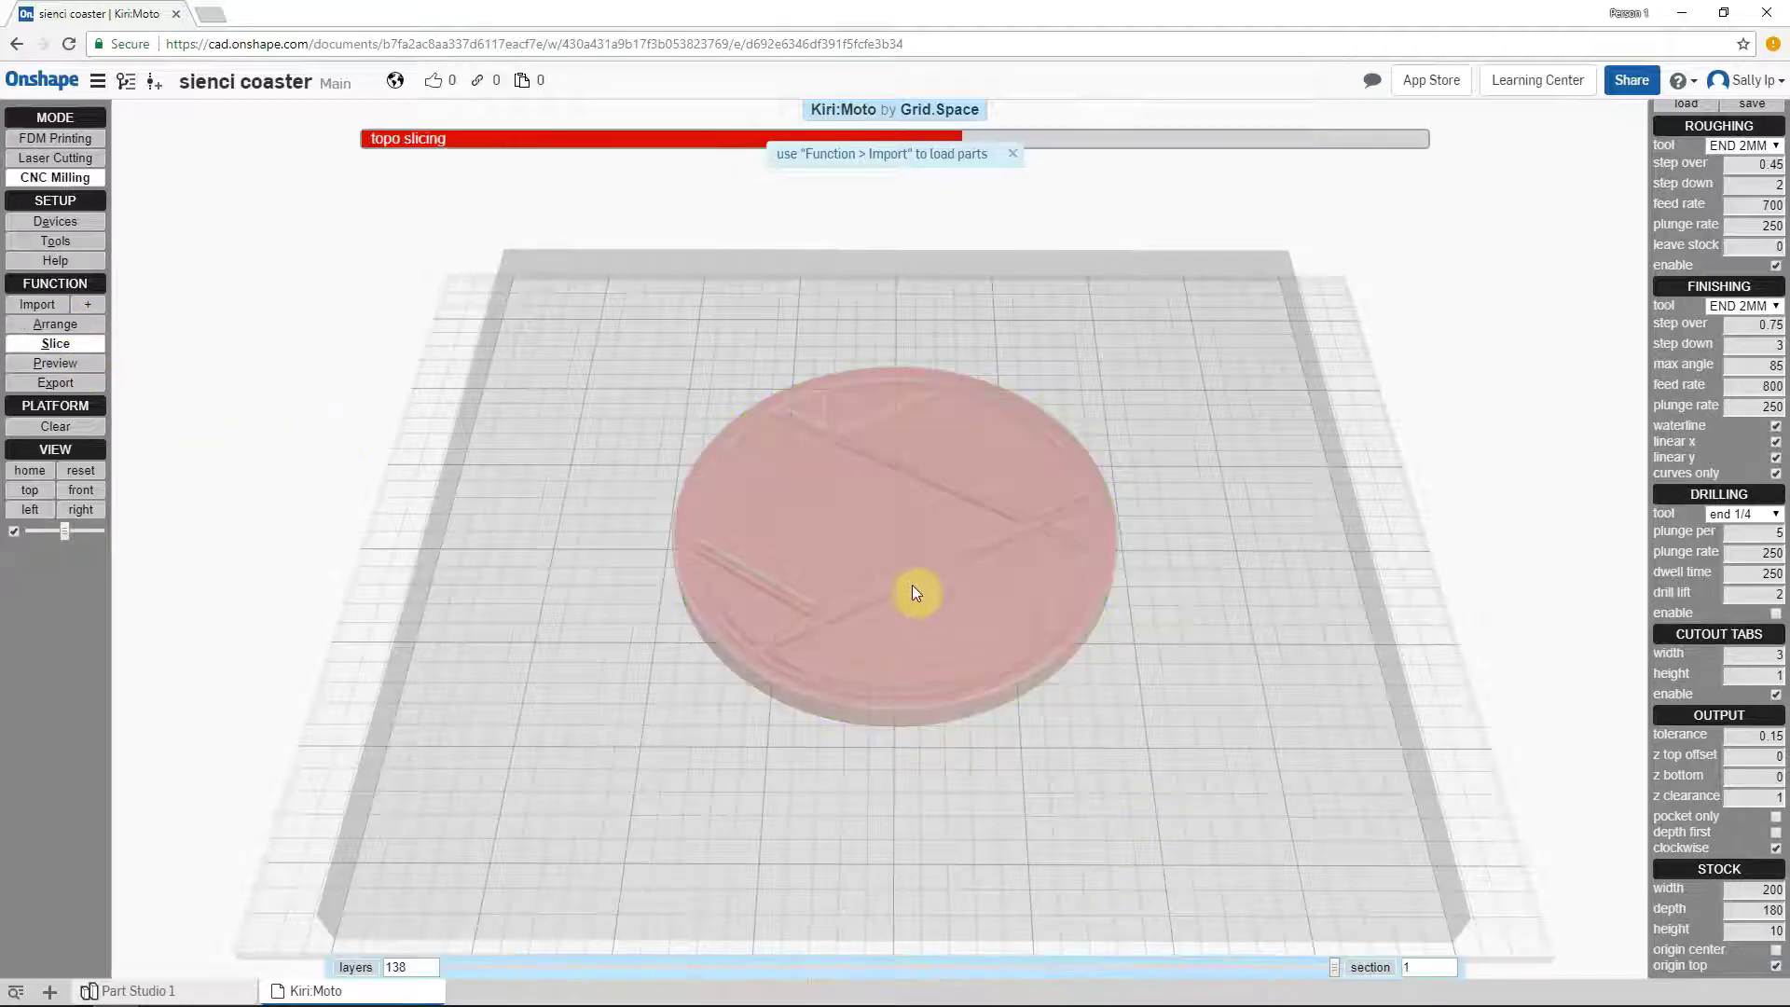
{"action": "left_click", "coordinate": [893, 534]}
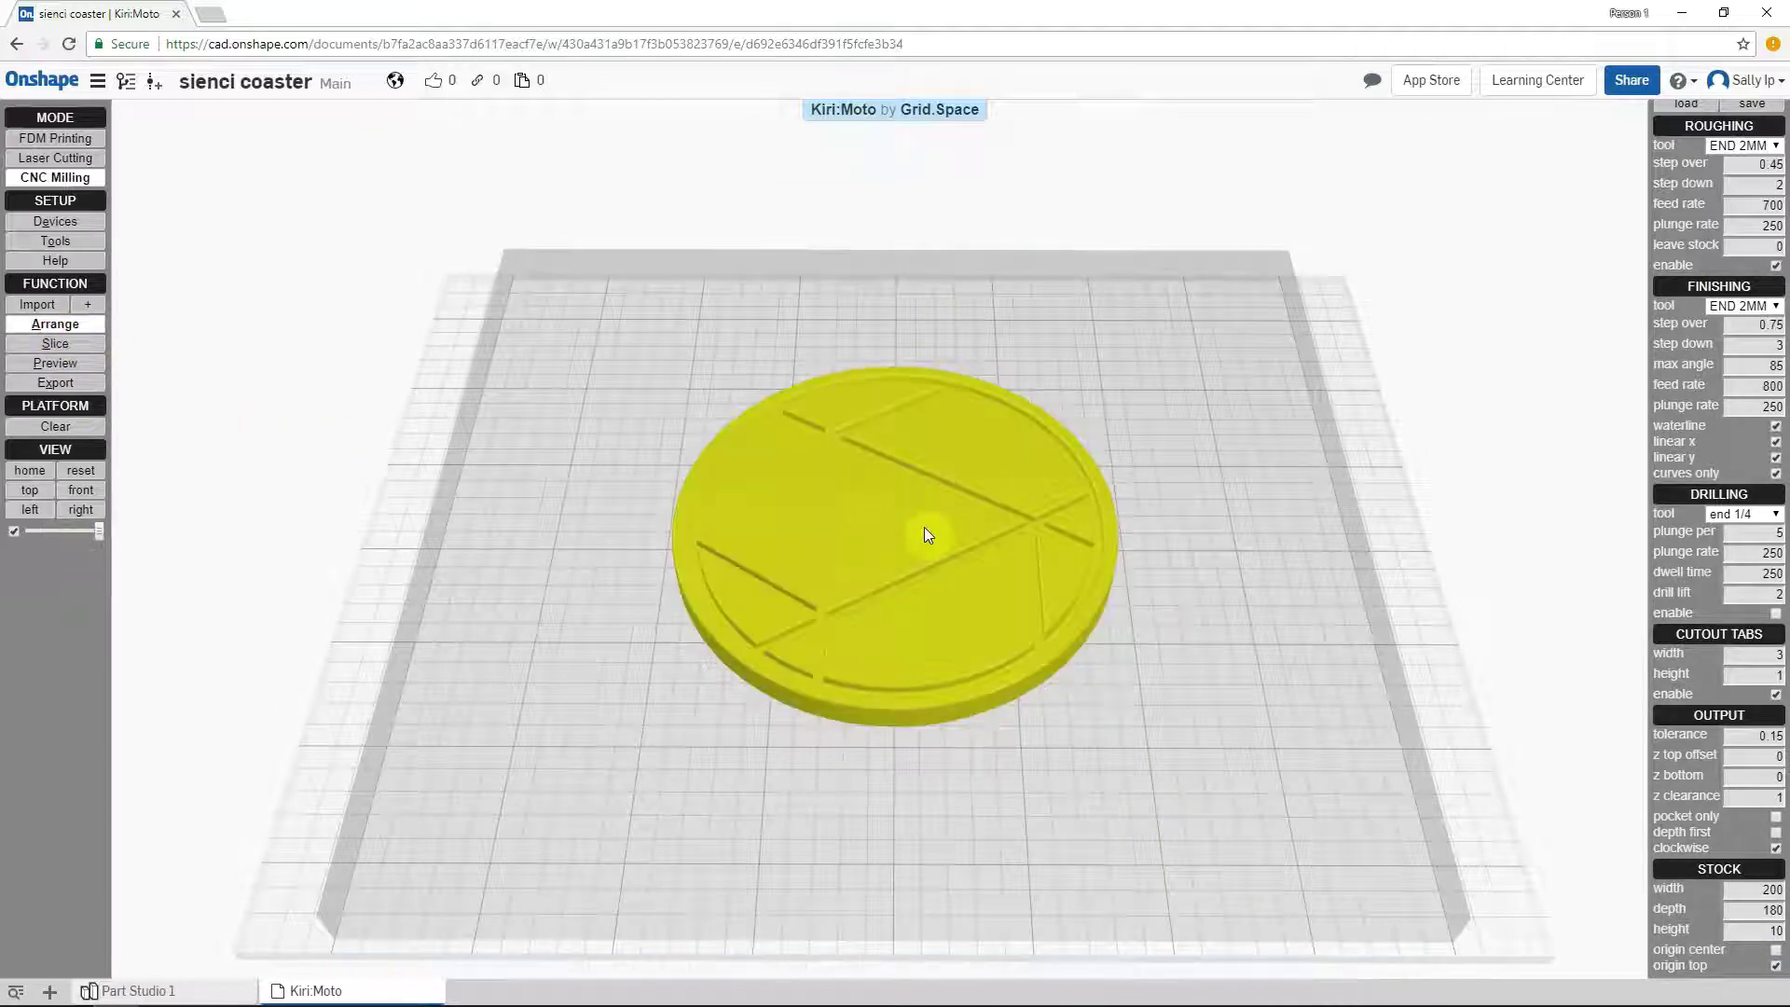
{"action": "left_click", "coordinate": [1755, 754]}
{"action": "type", "text": "3"}
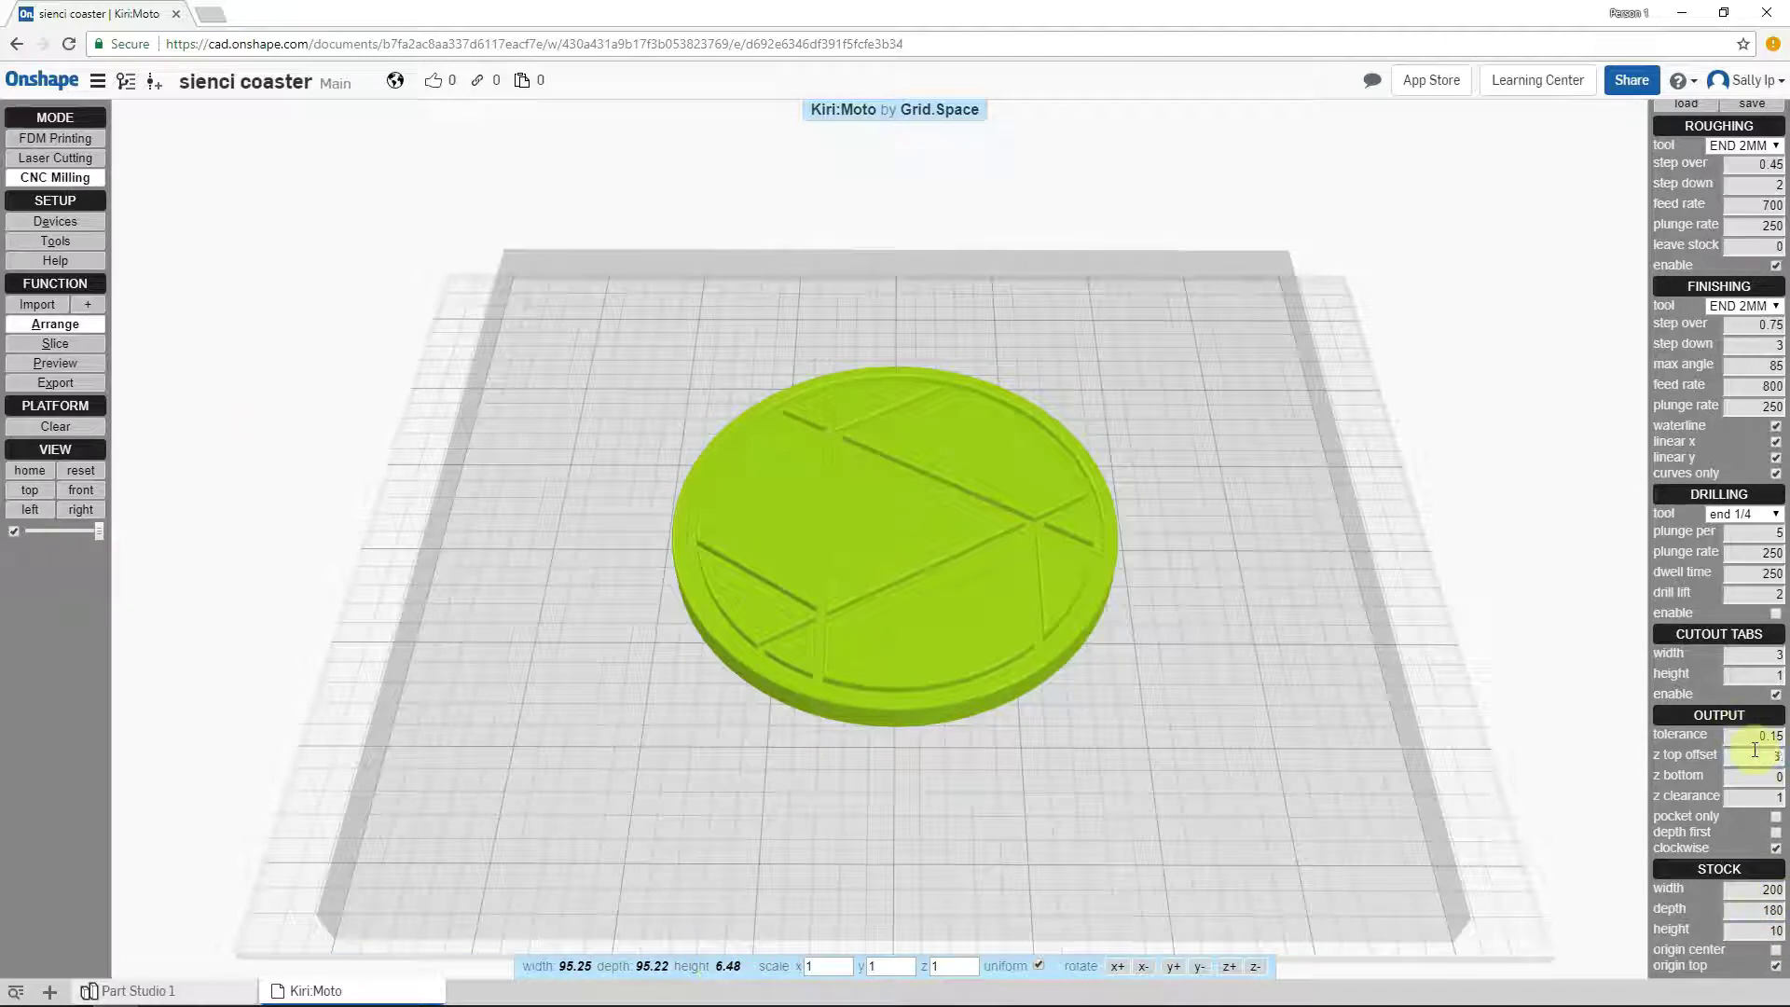
{"action": "type", "text": ".52"}
{"action": "mouse_move", "coordinate": [1087, 737]}
{"action": "left_mouse_down"}
{"action": "mouse_move", "coordinate": [1087, 652]}
{"action": "mouse_move", "coordinate": [1087, 760]}
{"action": "left_mouse_up"}
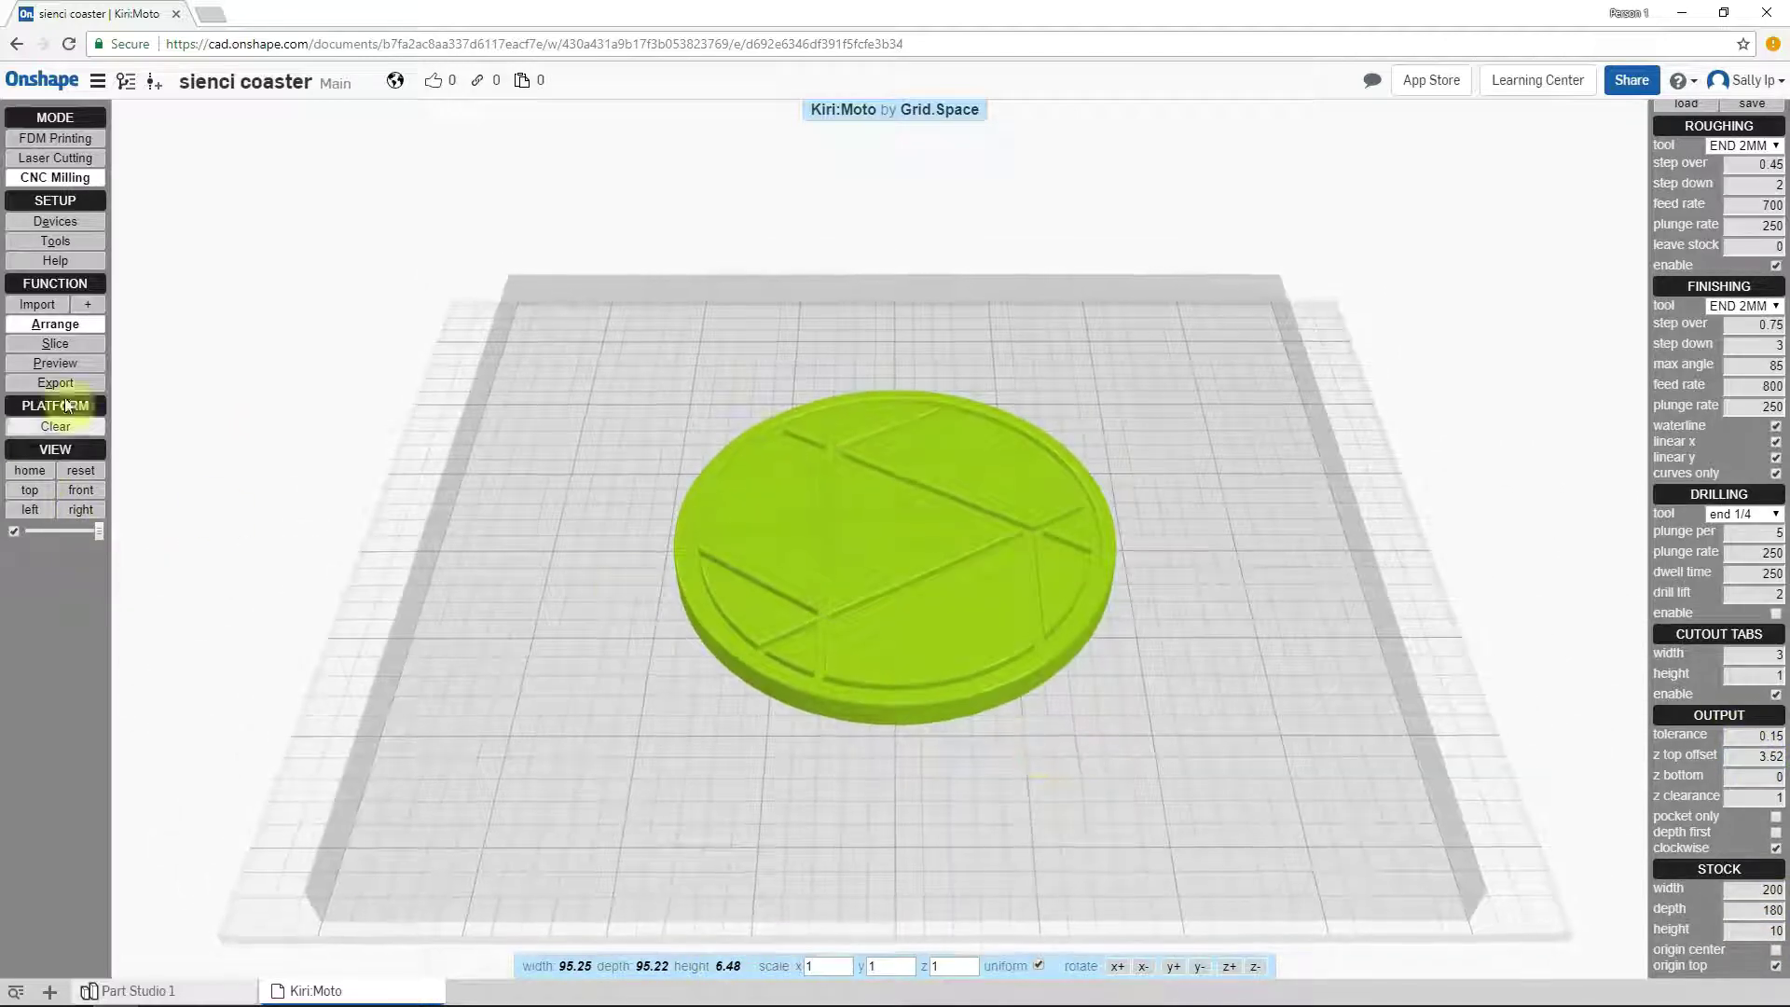